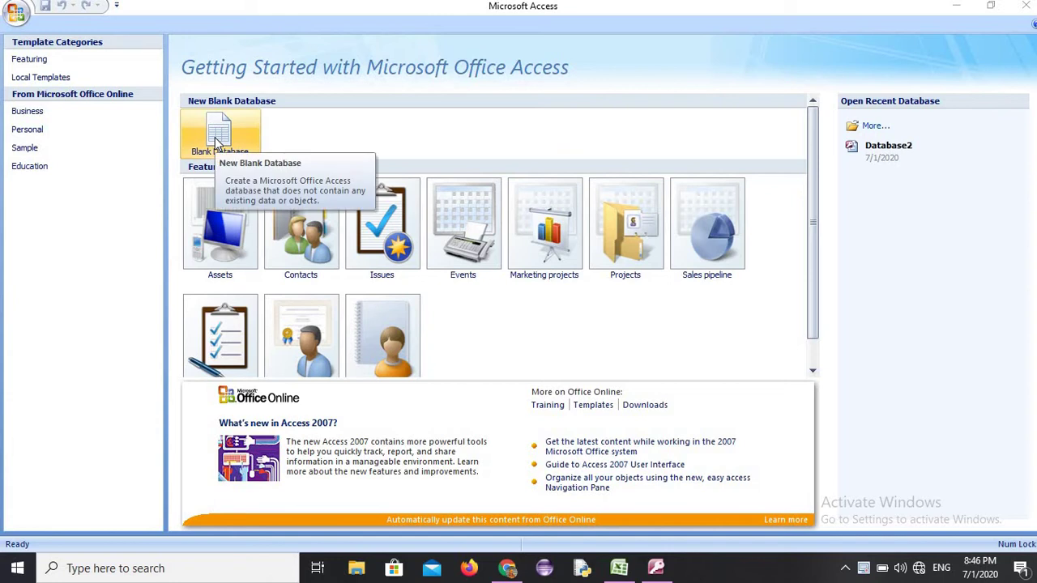
Step: Create a new blank database with the file name radha
left_click(217, 142)
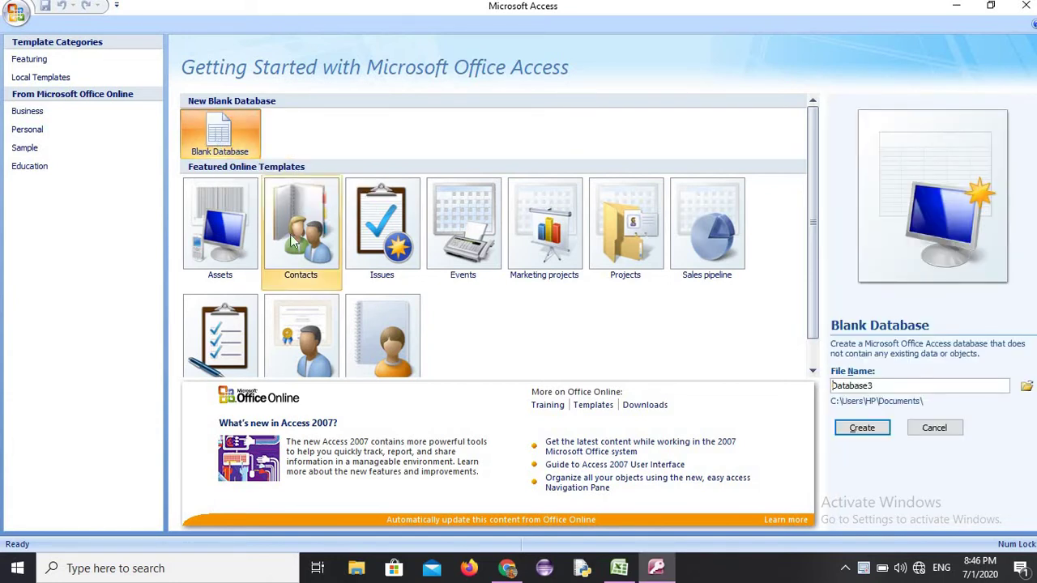
left_click(880, 387)
key("BackSpace")
key("BackSpace")
key("BackSpace")
key("BackSpace")
key("BackSpace")
key("BackSpace")
key("BackSpace")
key("BackSpace")
key("BackSpace")
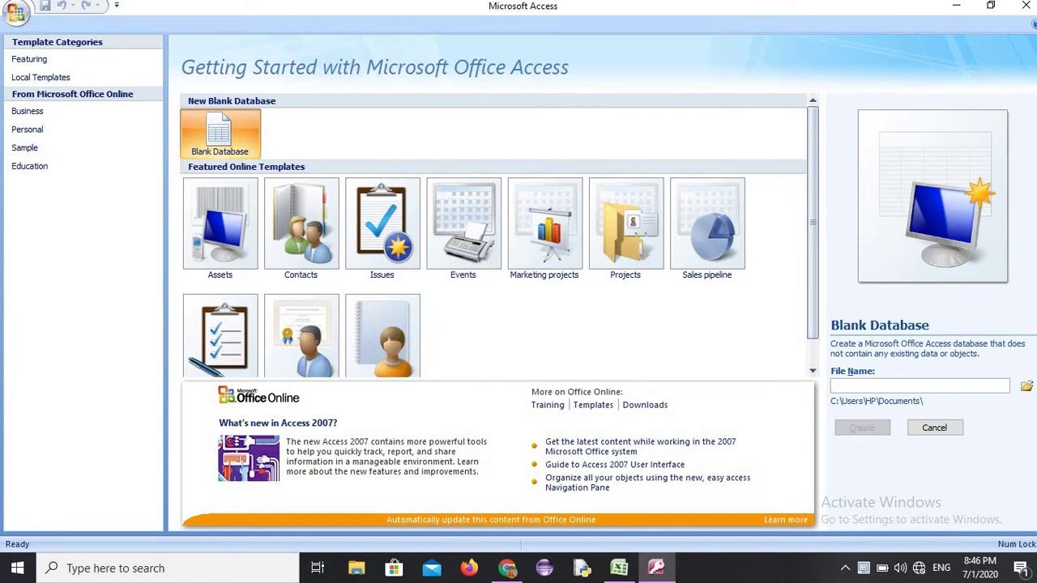
type("rad")
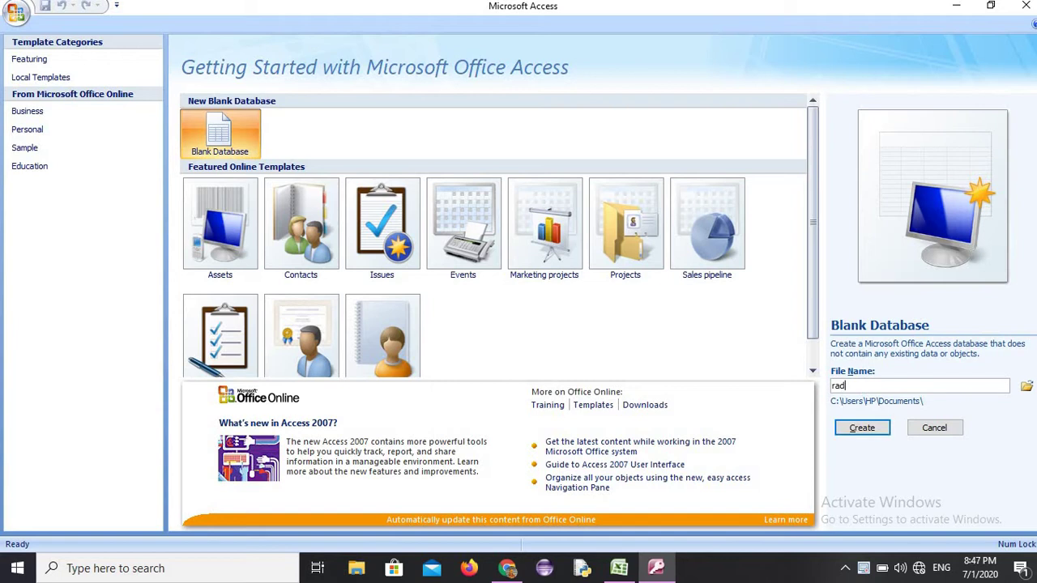
type("ha")
left_click(876, 434)
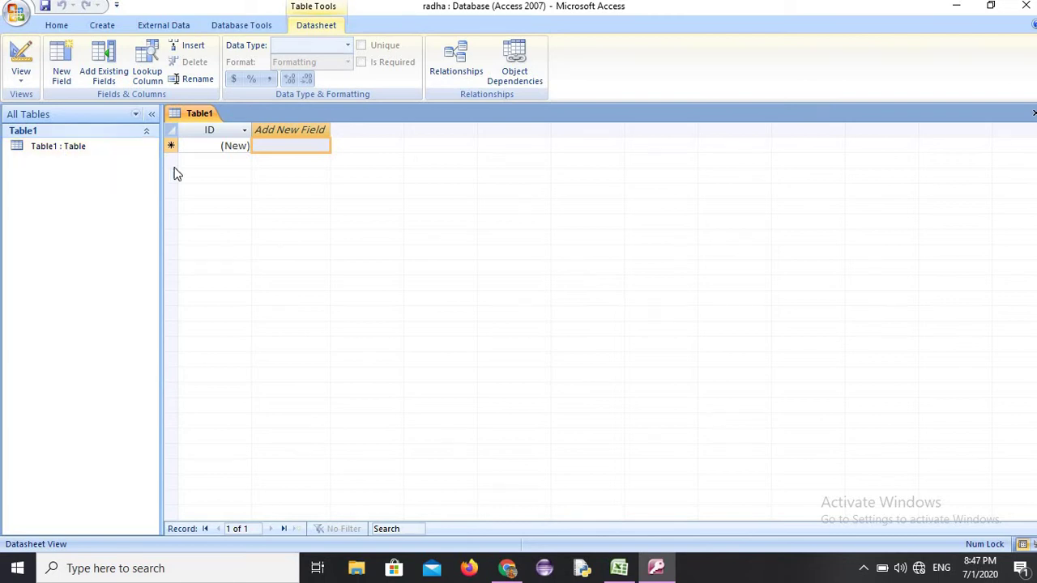
Step: Add five fields to the new table after ID, named ename, dept, dest, sal and city
double_click(276, 131)
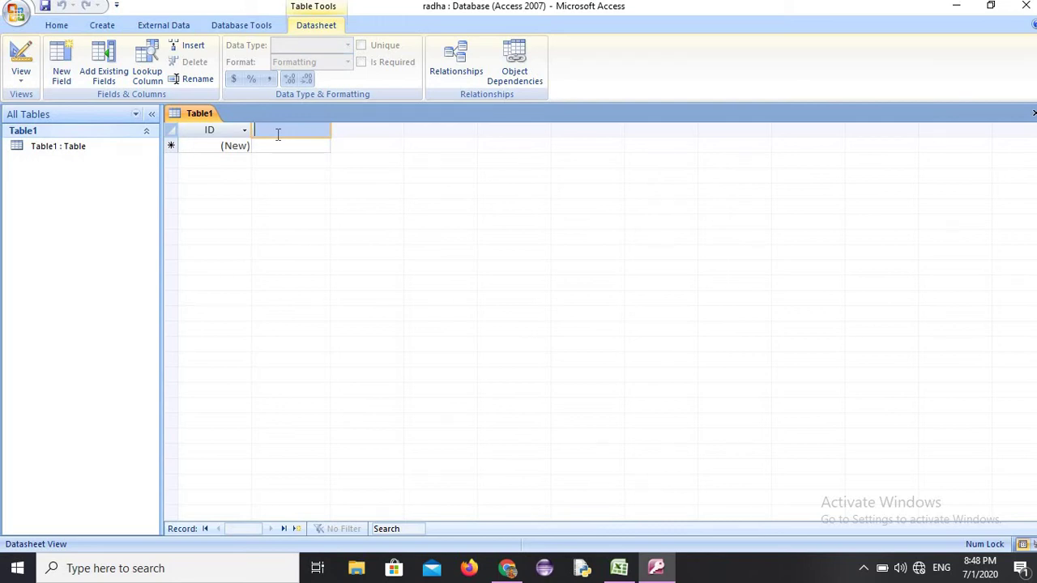
type("ename")
key("Return")
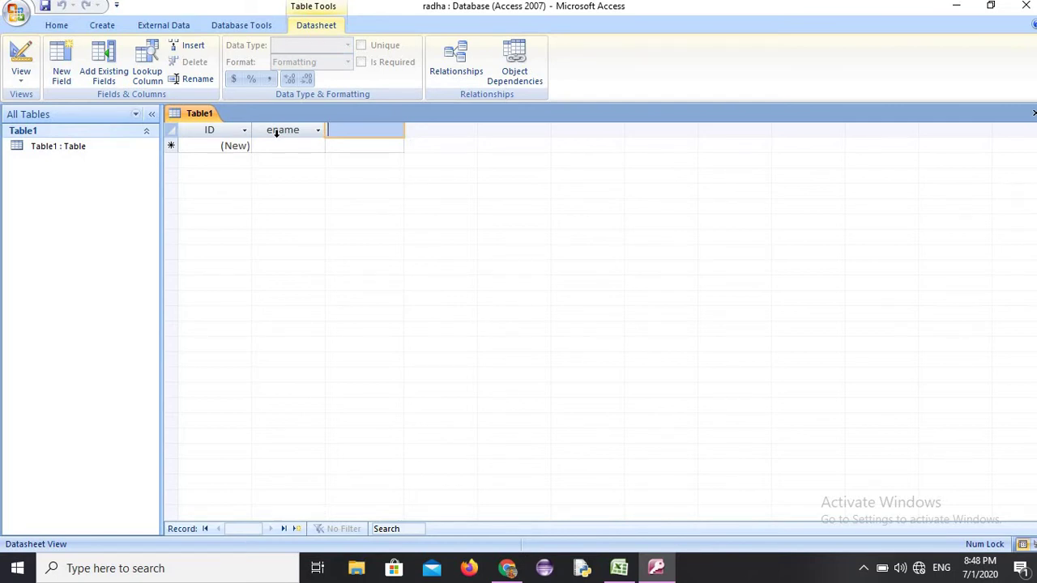
type("dept")
key("Return")
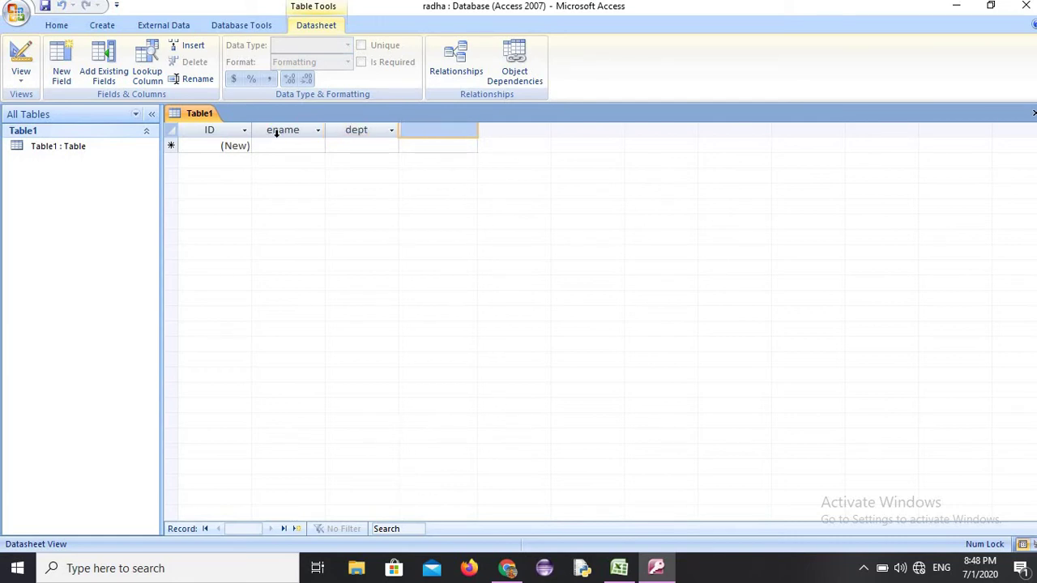
type("dest")
key("Return")
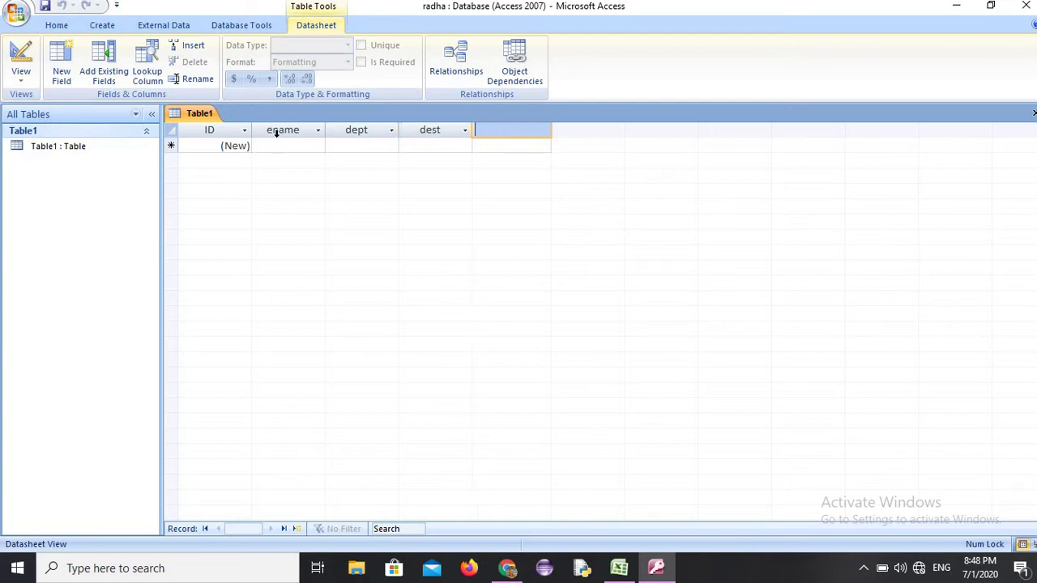
type("sal")
key("Return")
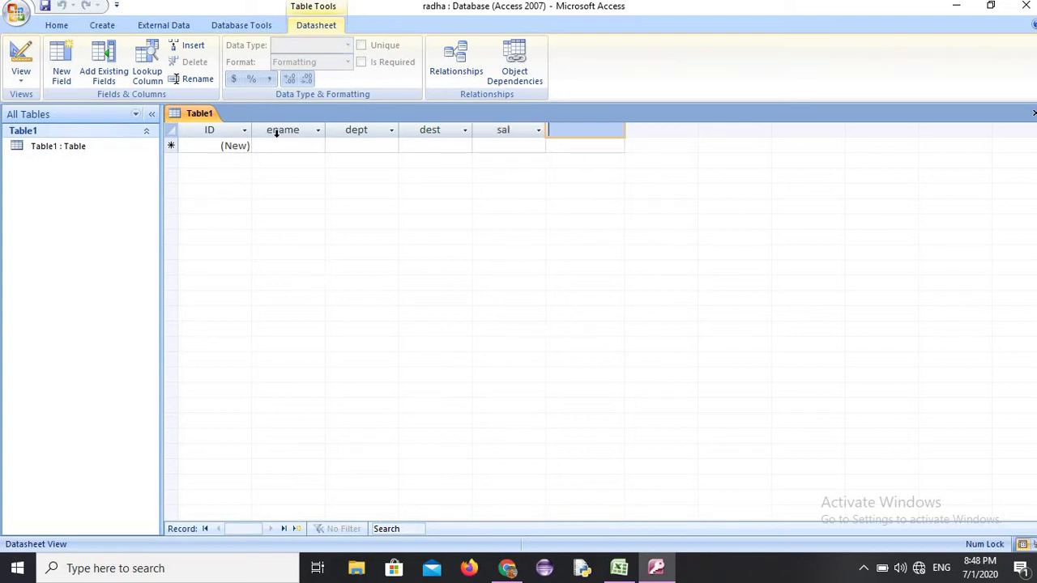
type("city")
Step: Enter the first record with the employee's name, dept sales, dest clerk, sal 6700 and city hyd
left_click(267, 145)
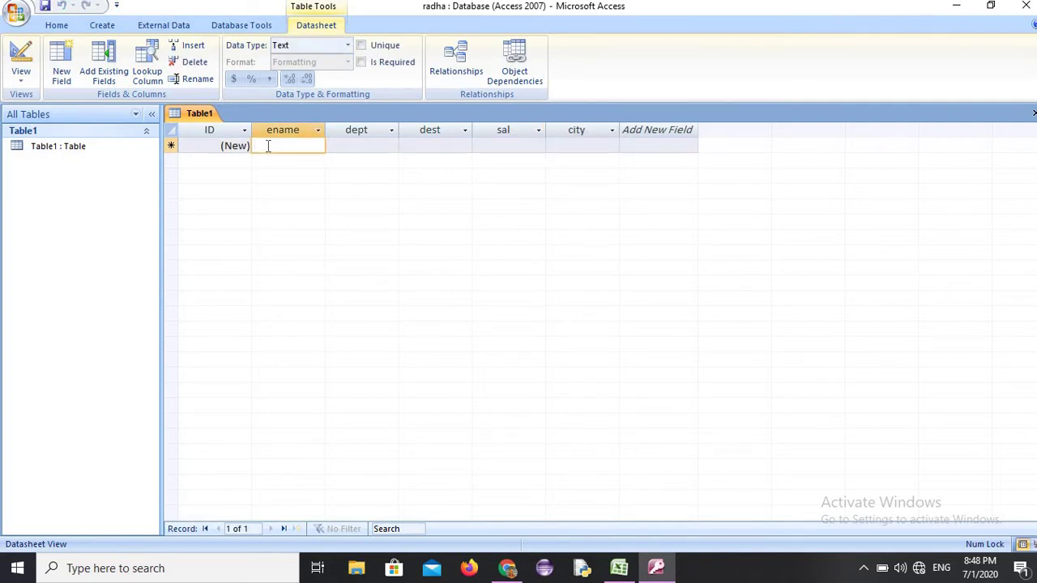
type("tyri")
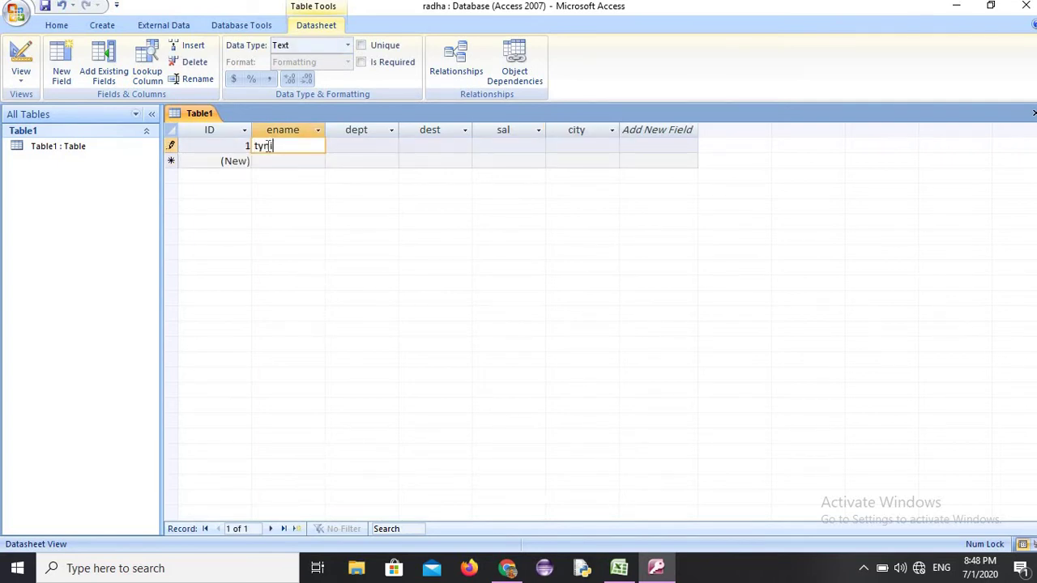
key("Tab")
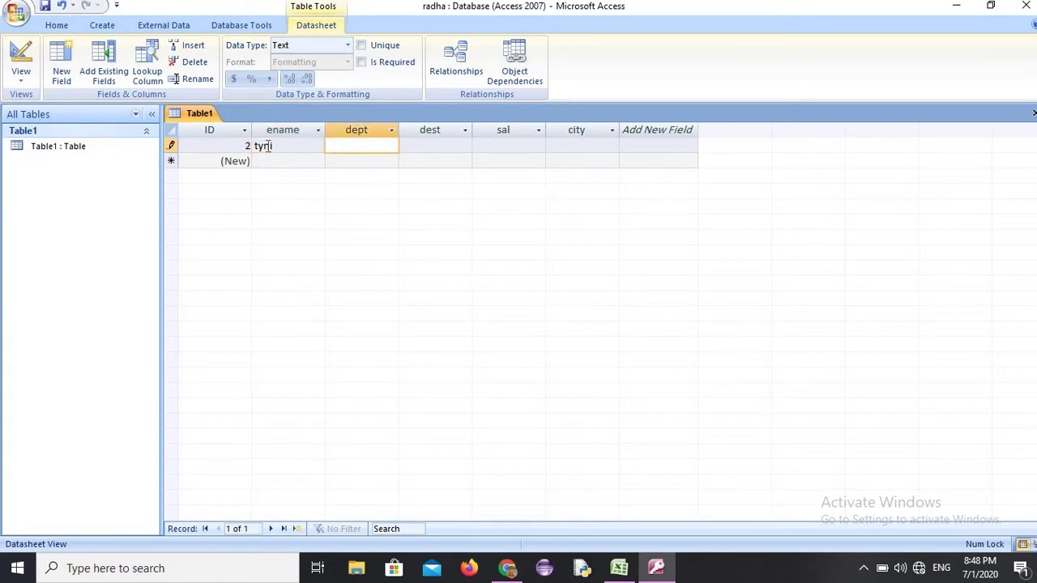
type("sales")
key("Tab")
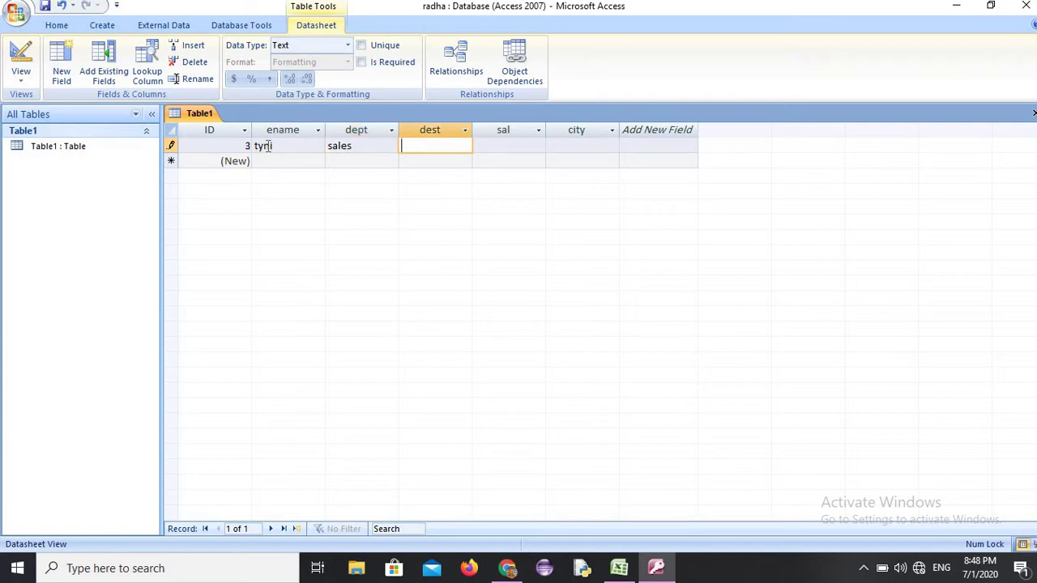
type("clerk")
key("Tab")
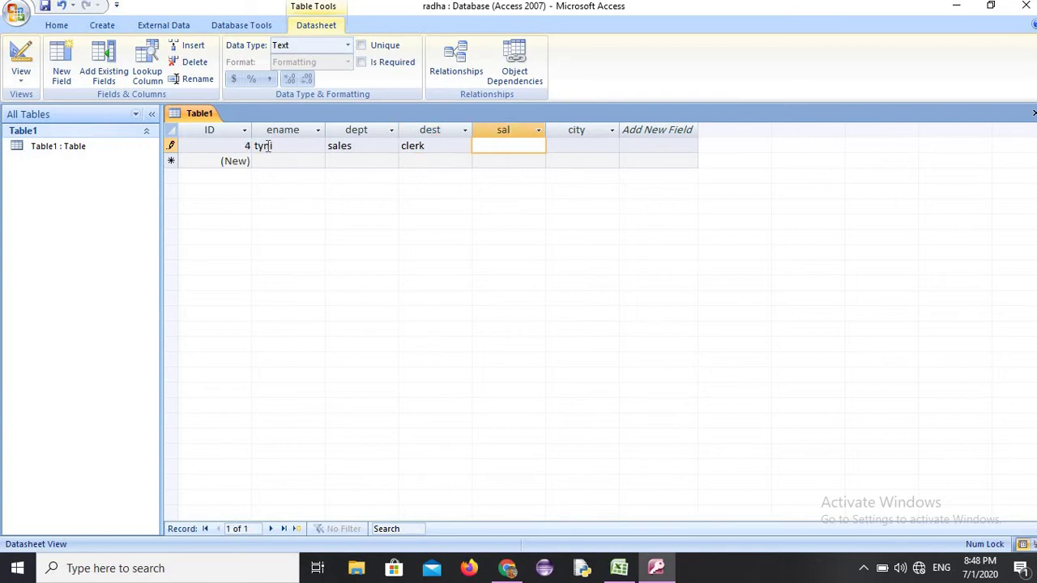
type("6700")
key("Tab")
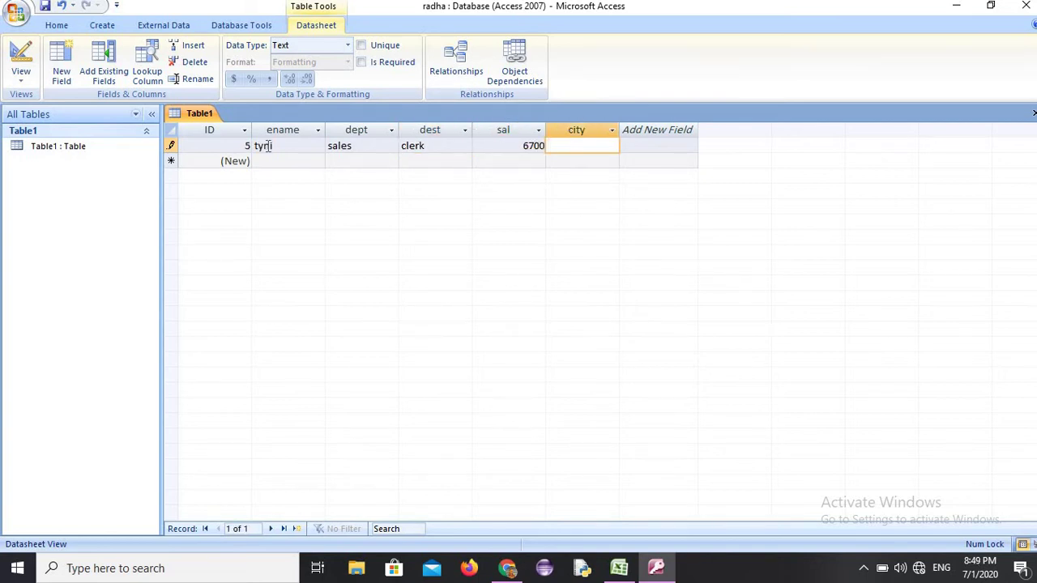
type("b")
key("BackSpace")
type("hyd")
key("Return")
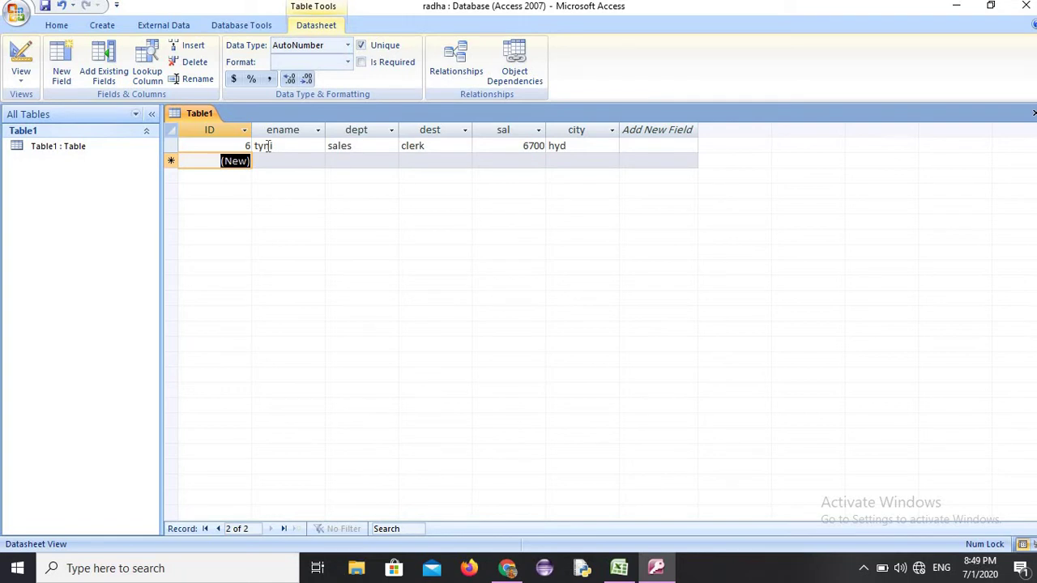
Step: Enter the second record with the employee's name, dept markt, dest mngr, sal 7800 and city kmm
key("Return")
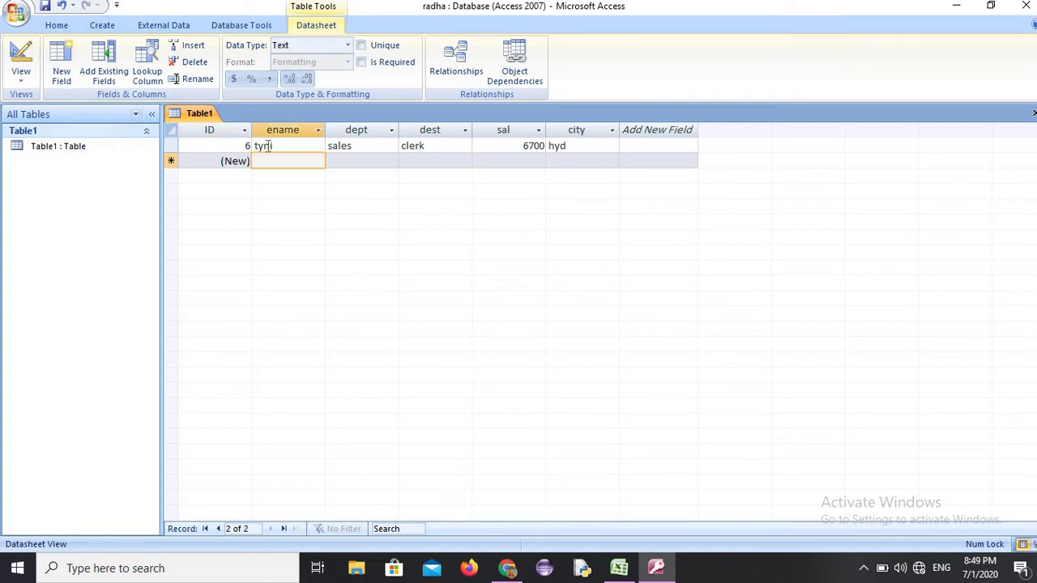
type("sonu")
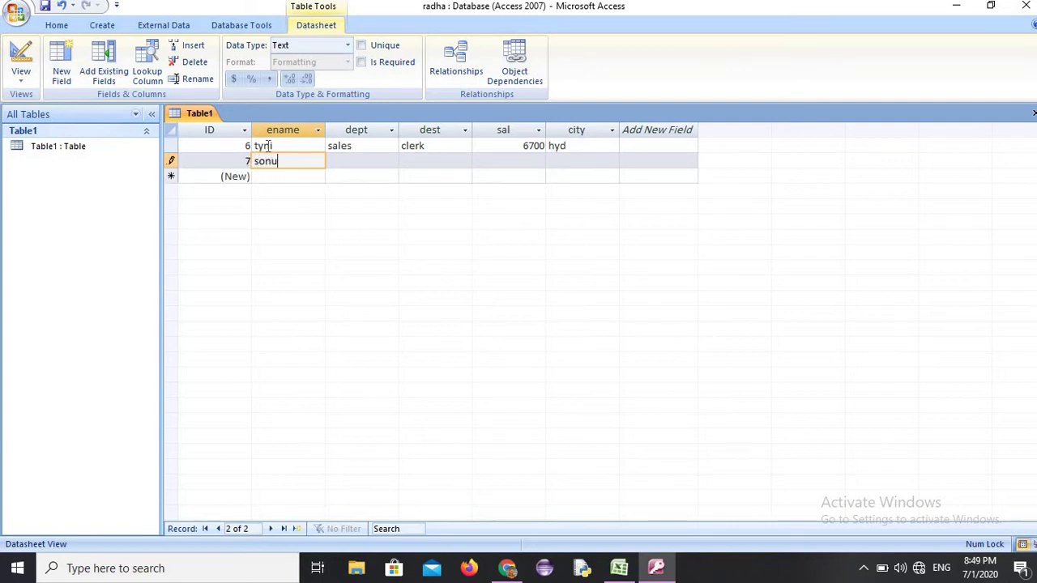
key("Return")
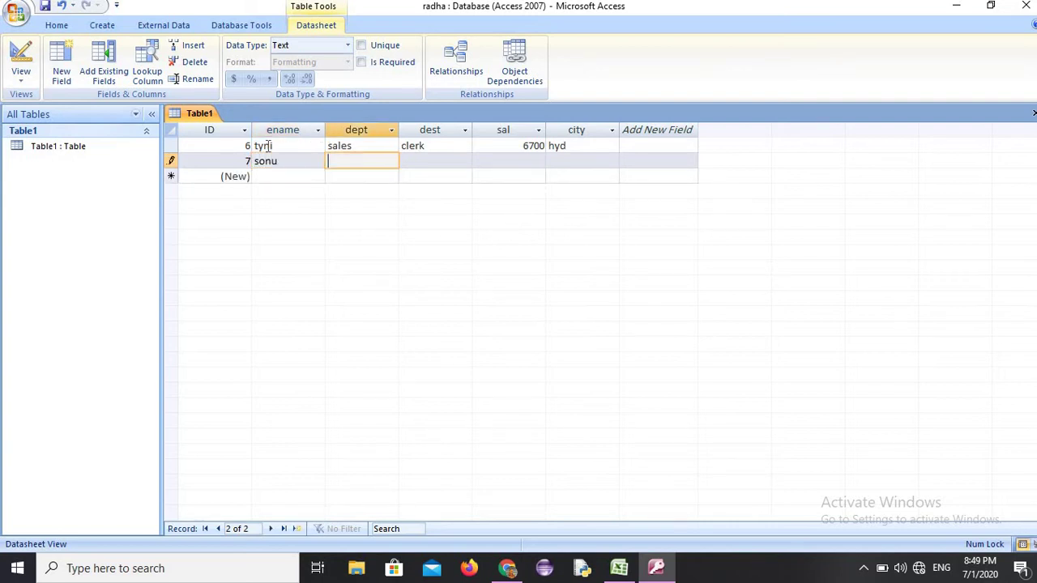
type("markt")
key("Return")
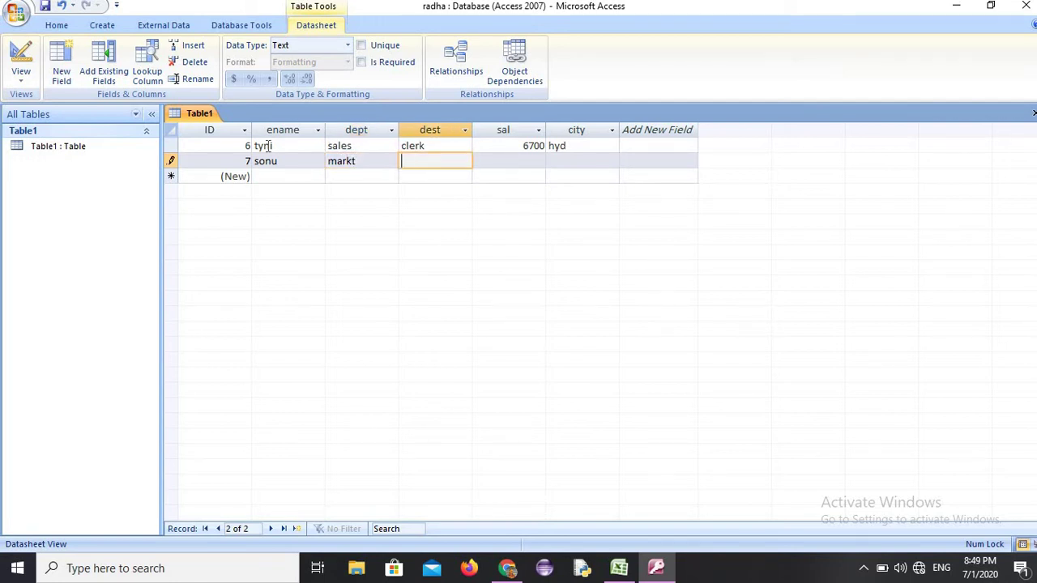
type("mngr")
key("Return")
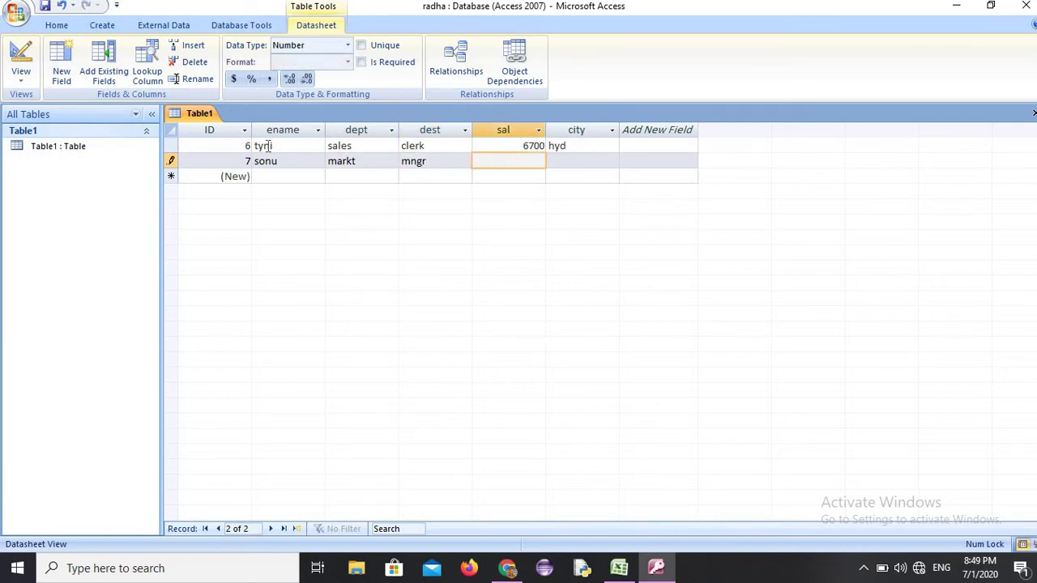
type("7800")
key("Return")
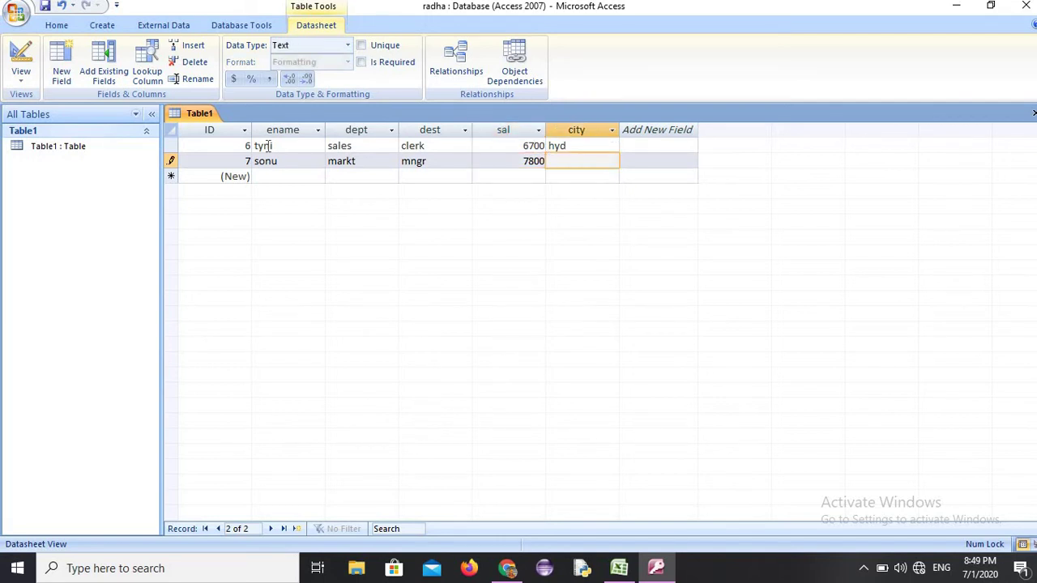
type("kmm")
Step: Enter the third record with the employee's name, dept personal, dest typist, sal 7900 and city hyd
left_click(266, 177)
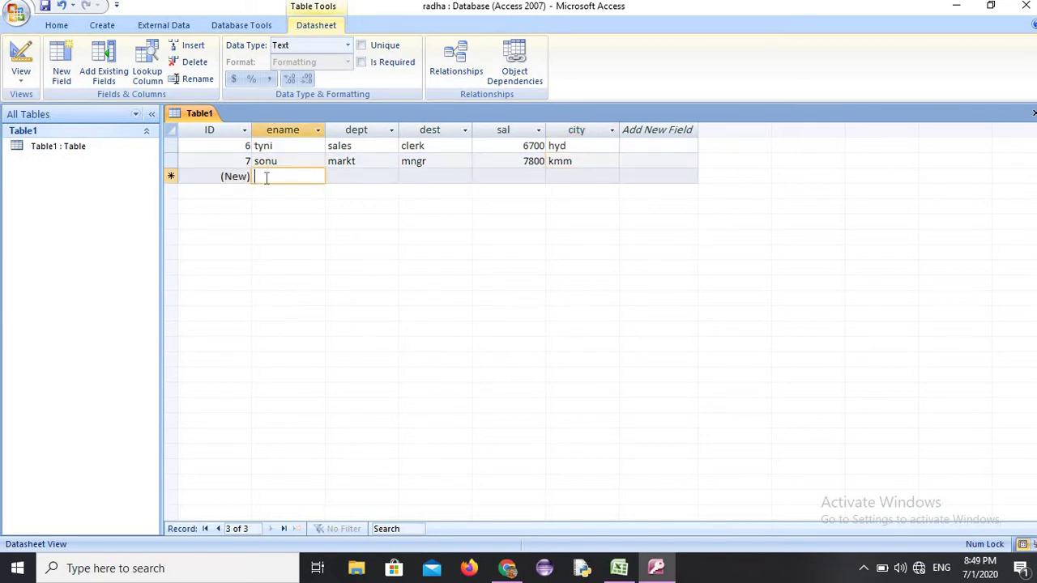
type("ha")
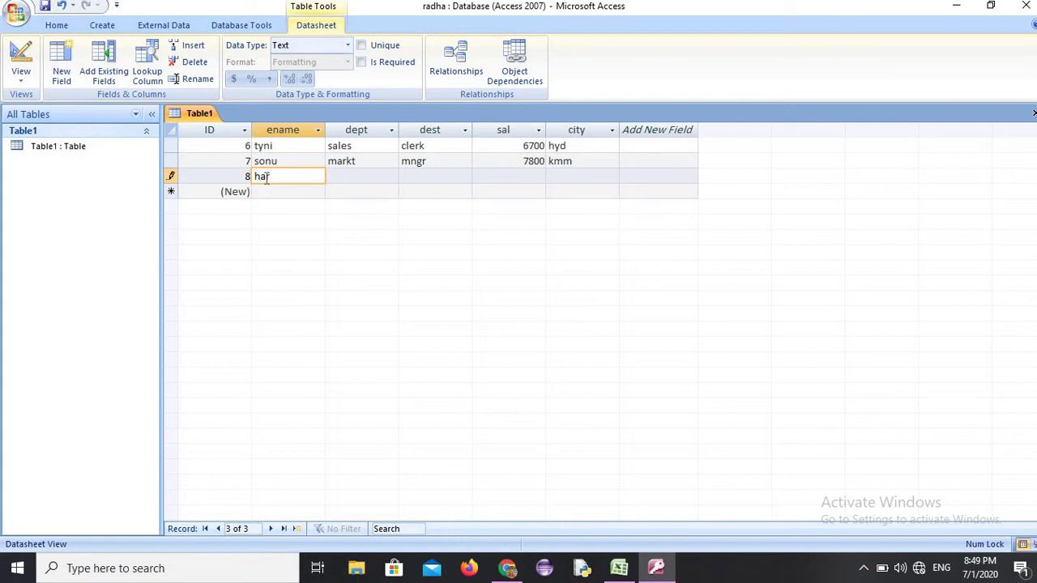
type("ri")
key("Tab")
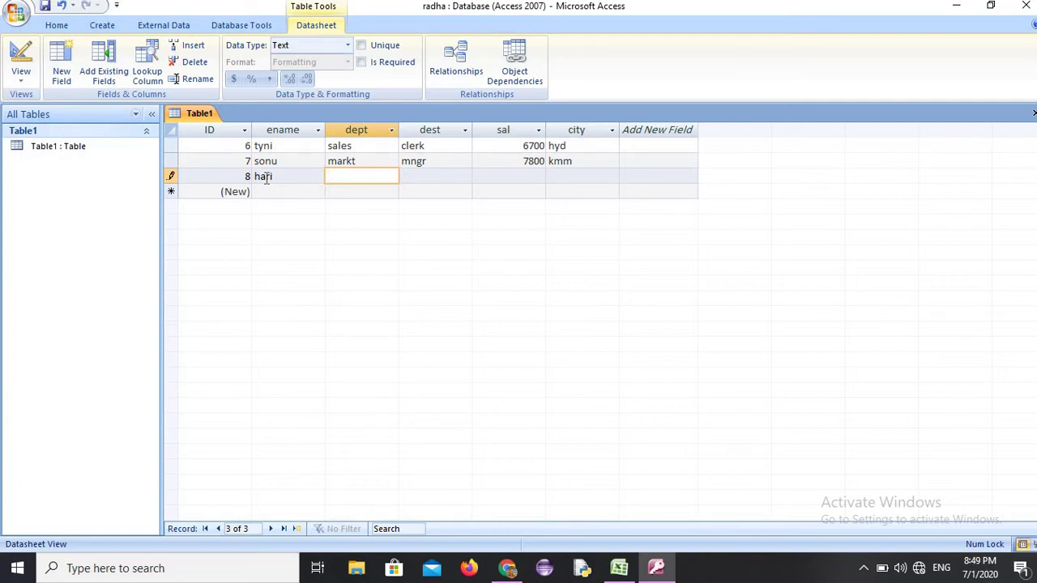
type("personal")
key("Tab")
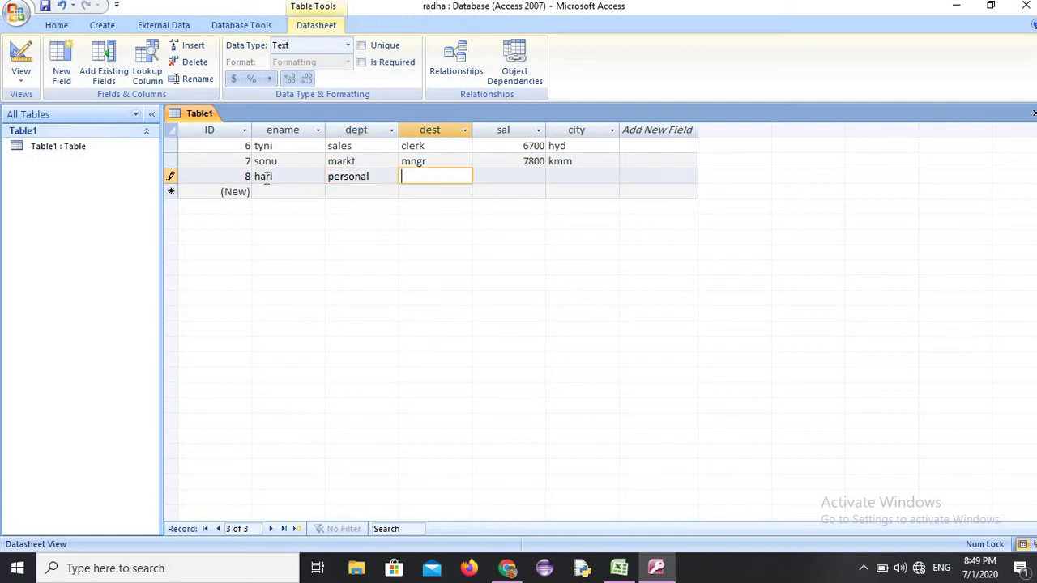
type("typist")
key("Tab")
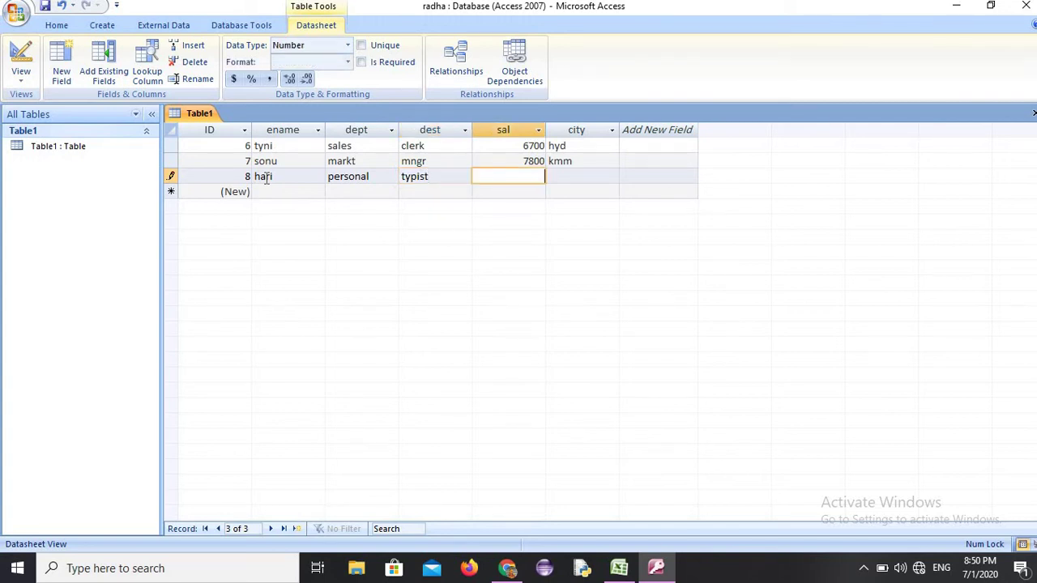
type("7900")
key("Tab")
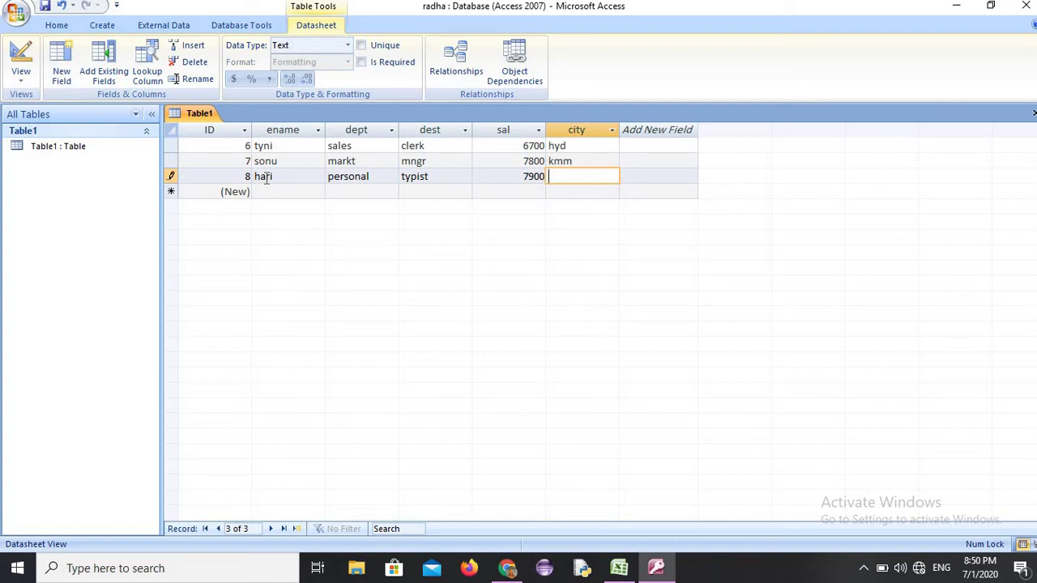
type("hyd")
Step: Close the table and save its design under the name emp
left_click(1032, 113)
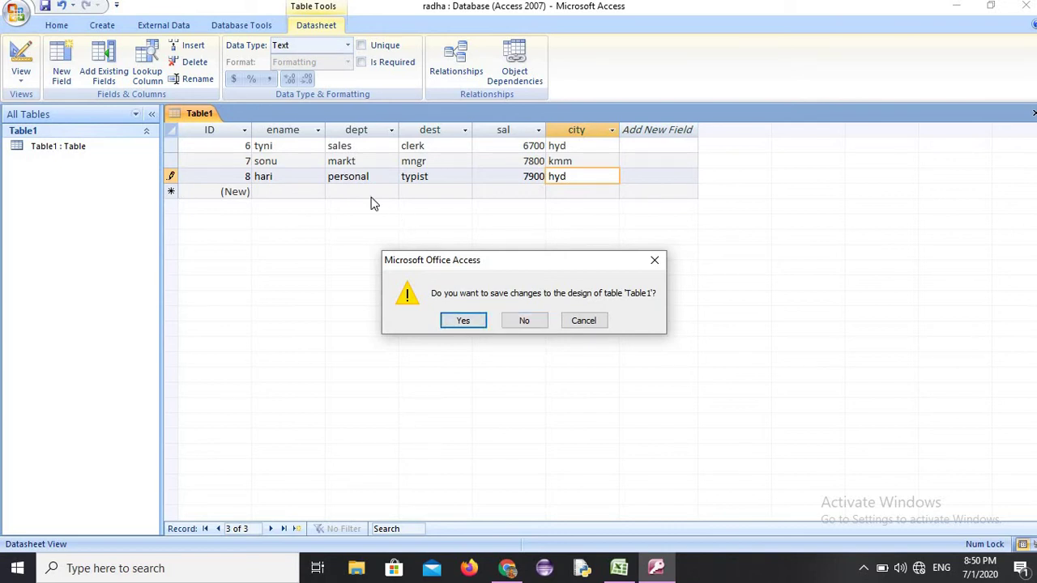
left_click(463, 321)
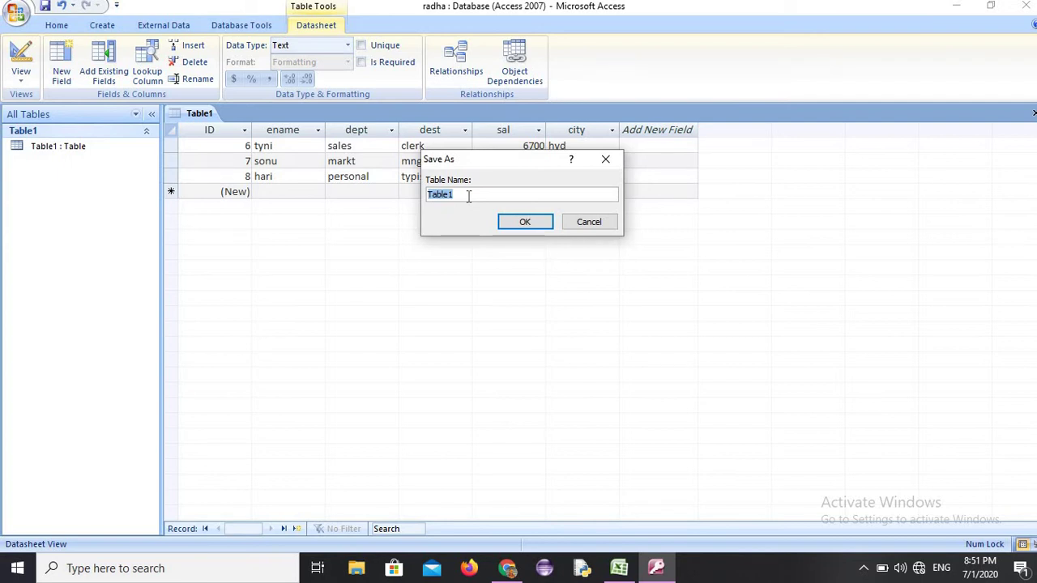
type("emp")
left_click(534, 222)
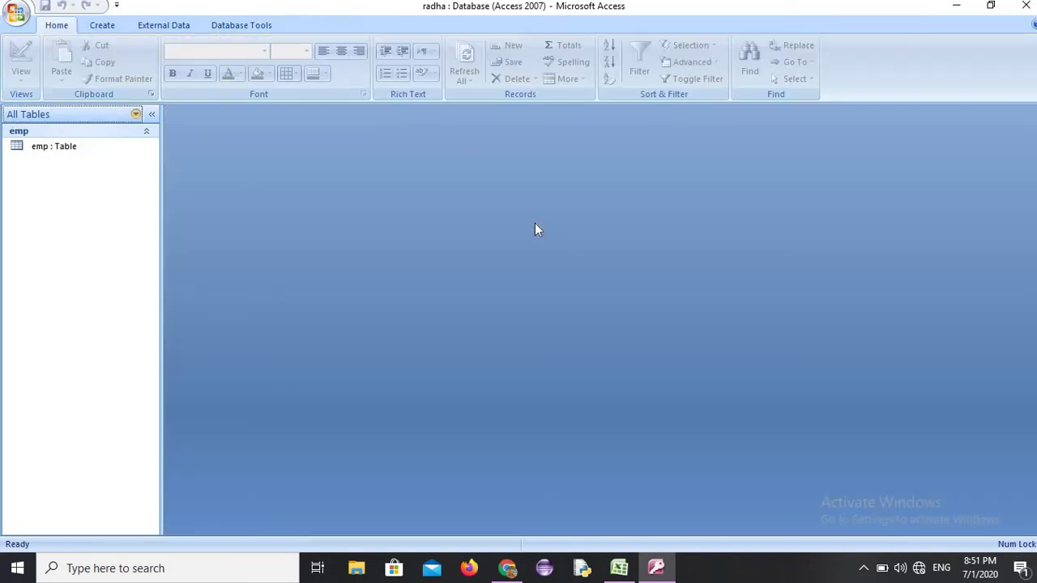
Step: Open the emp table to review its saved records, and close it again
left_click(67, 153)
double_click(67, 153)
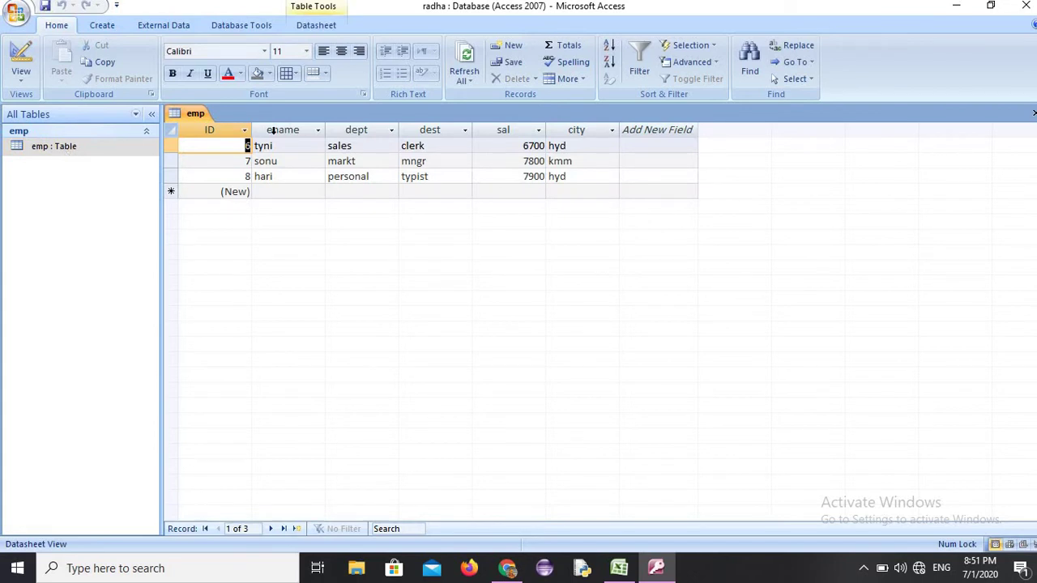
left_click(1034, 113)
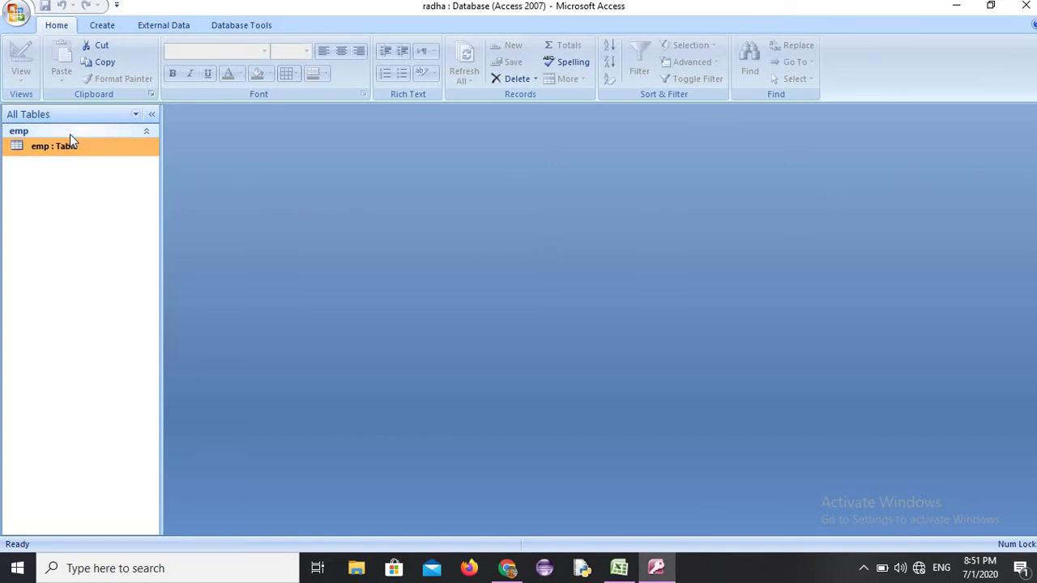
Step: Start a second new table in Design view
left_click(103, 26)
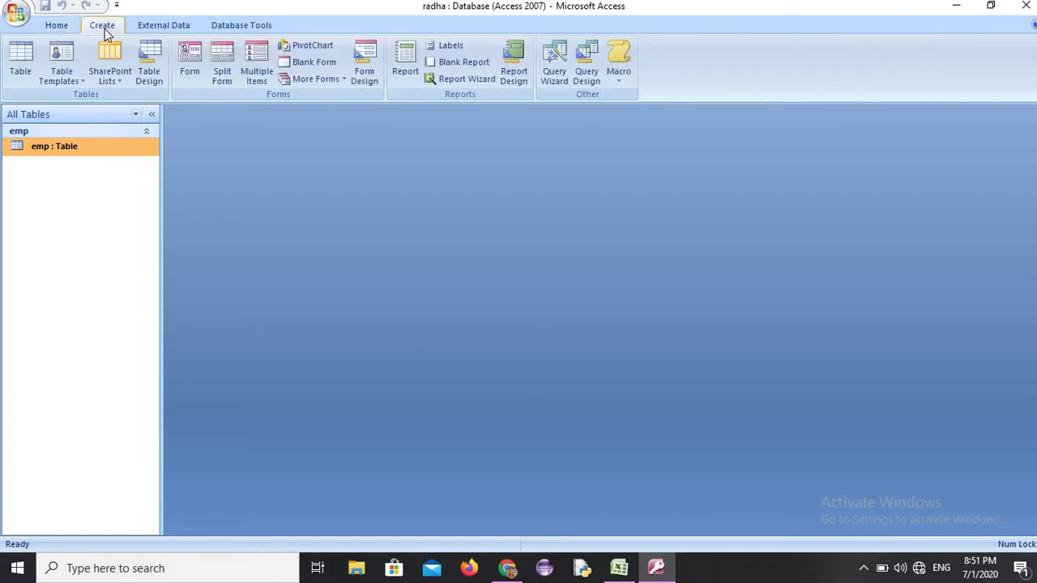
left_click(146, 61)
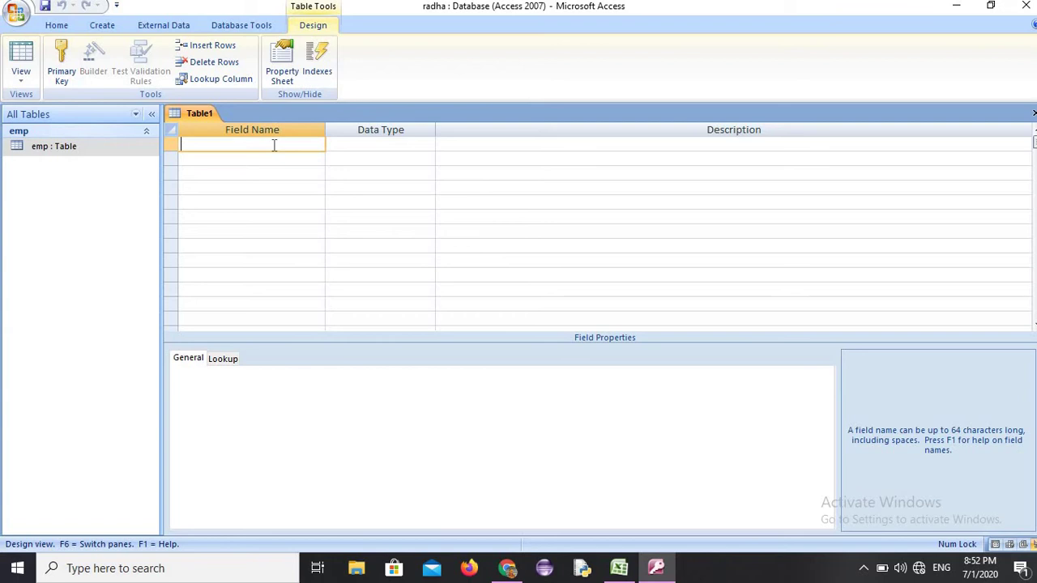
Step: Define the first field as ename with the Text data type and no description
type("ename")
key("Tab")
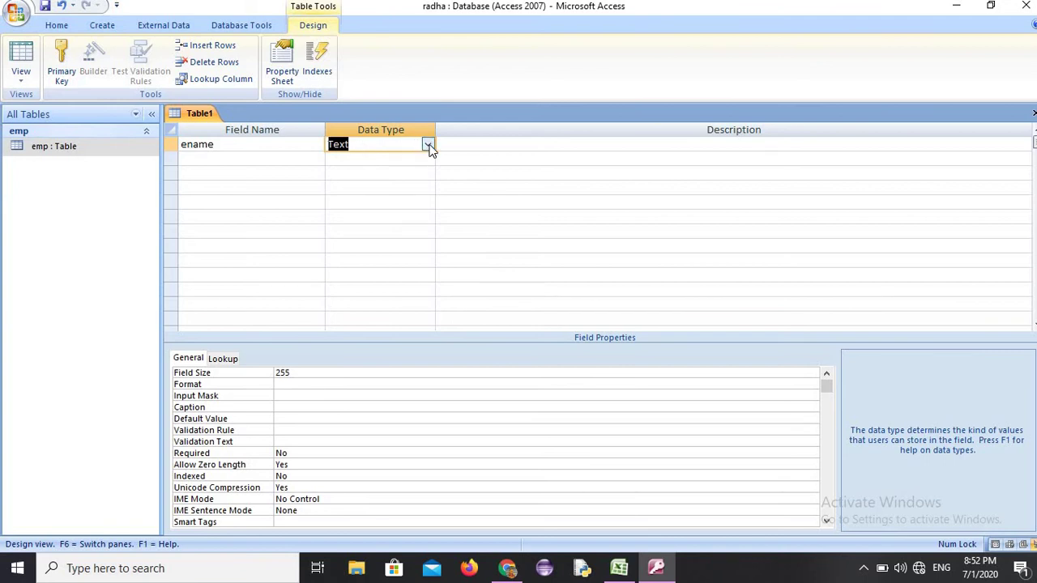
left_click(428, 145)
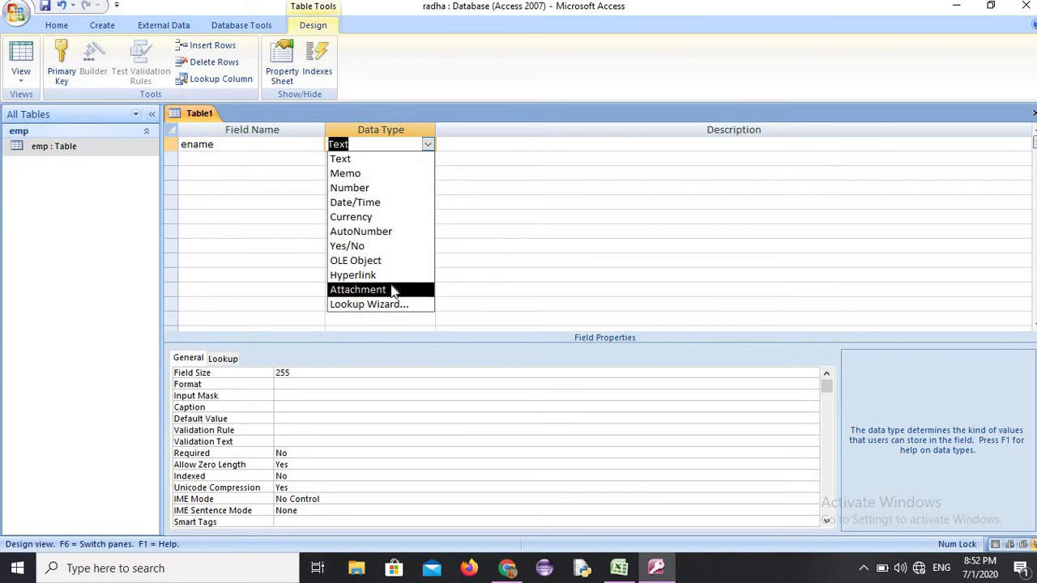
left_click(380, 158)
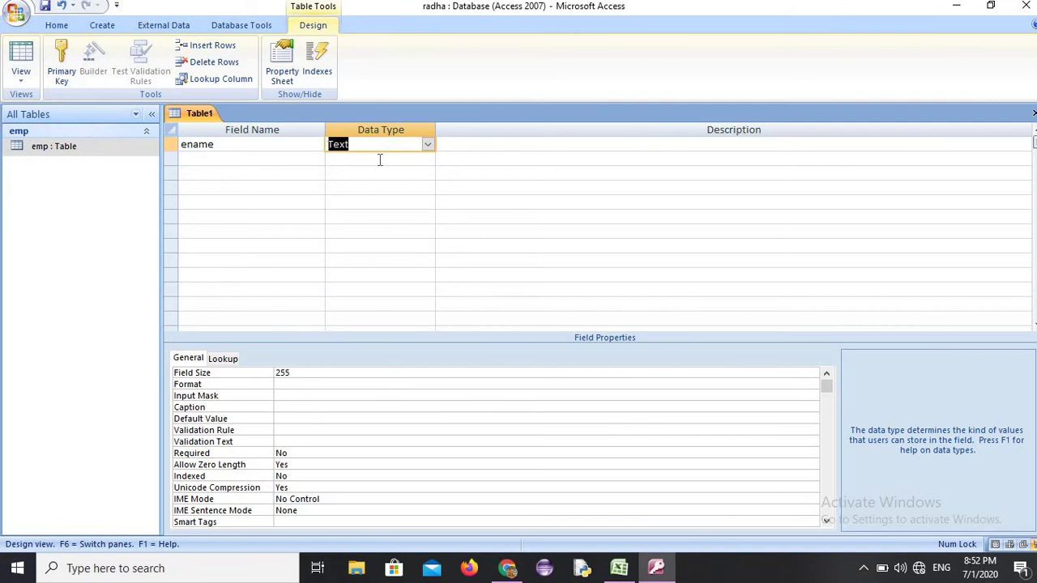
key("Tab")
key("Tab")
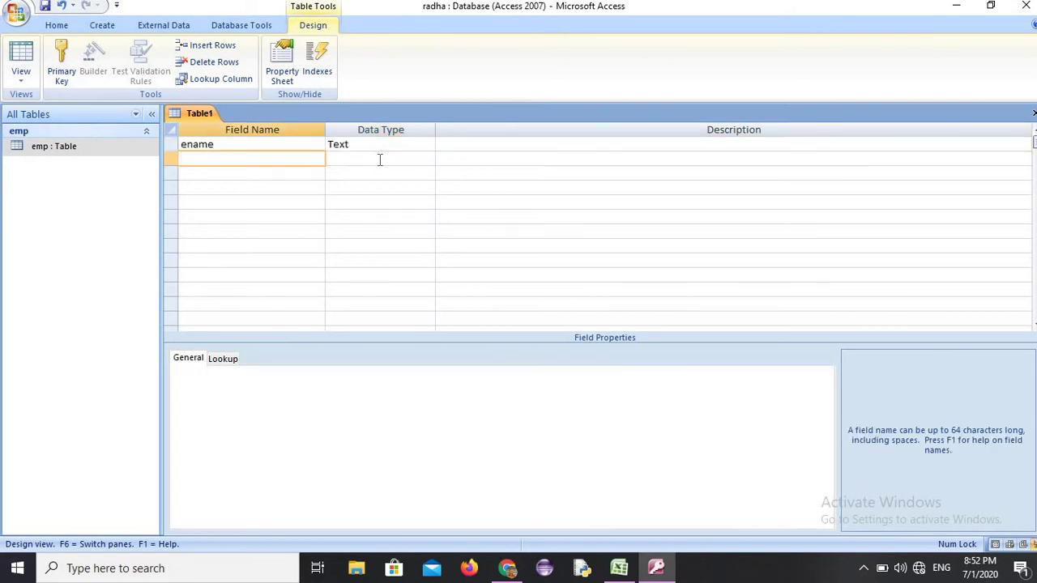
Step: Add a second field named emp no with the Number data type
type("emp no")
key("Tab")
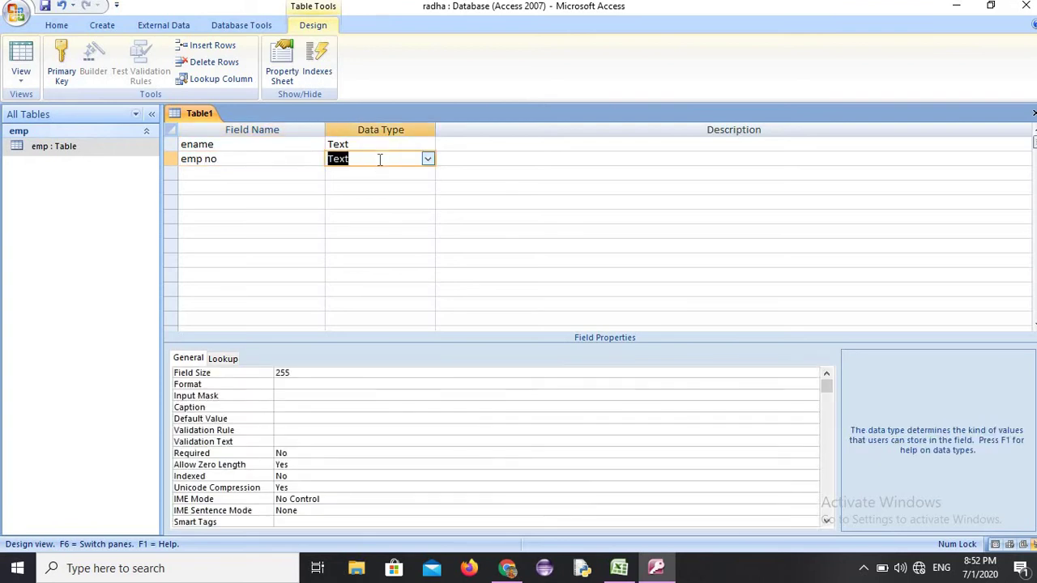
left_click(428, 159)
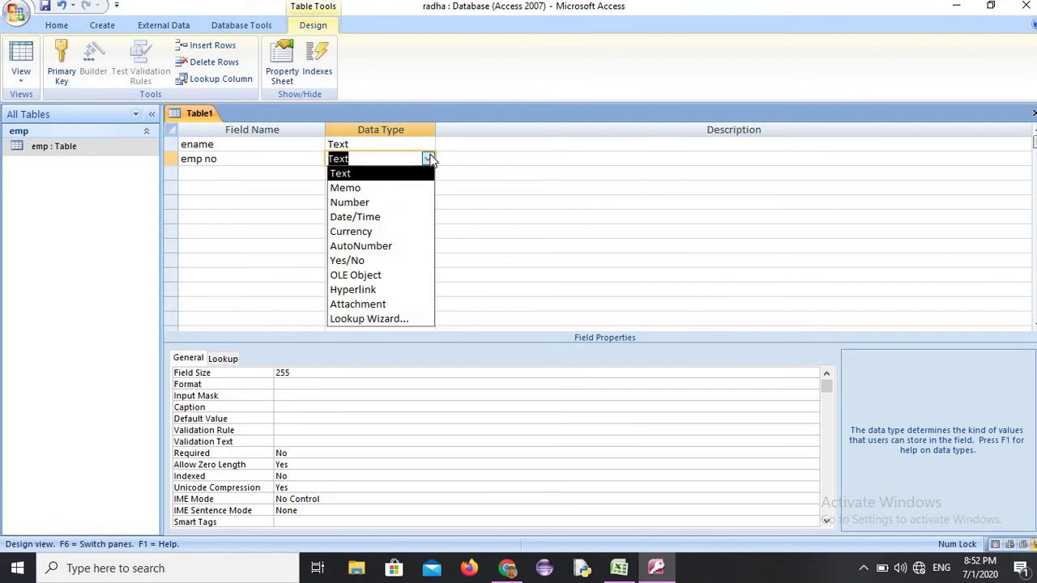
left_click(390, 202)
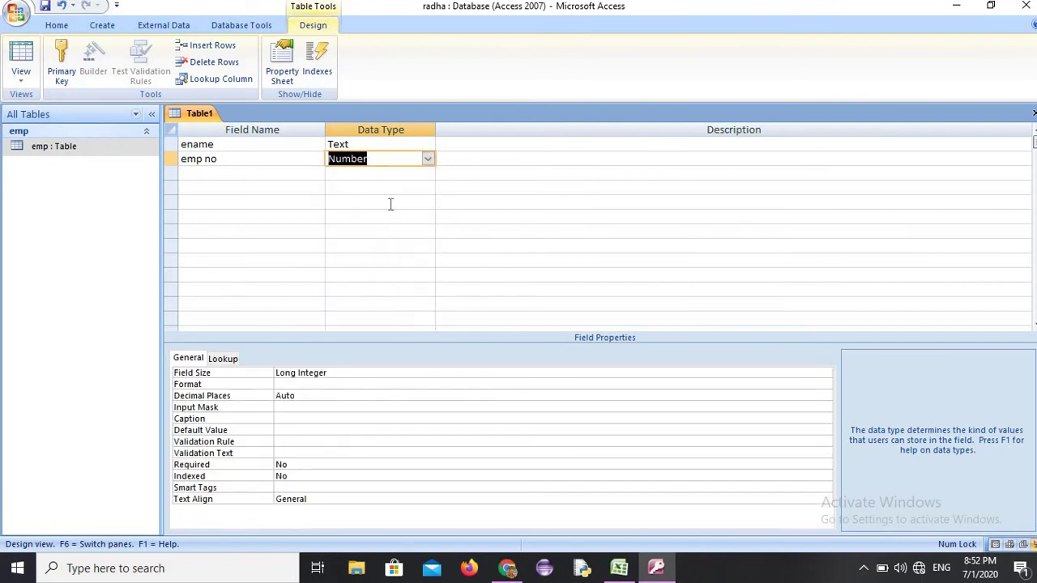
key("Tab")
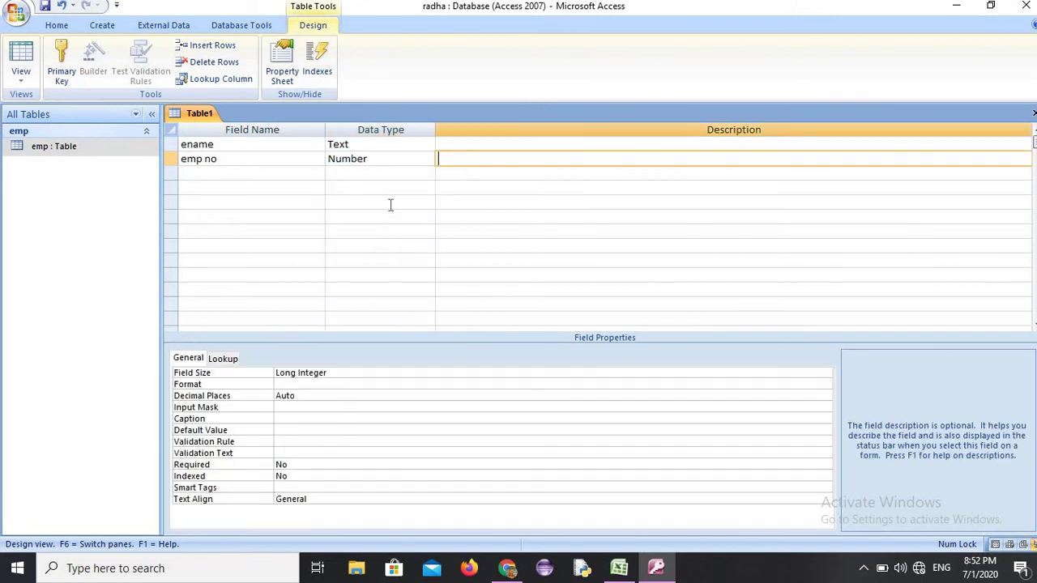
key("Tab")
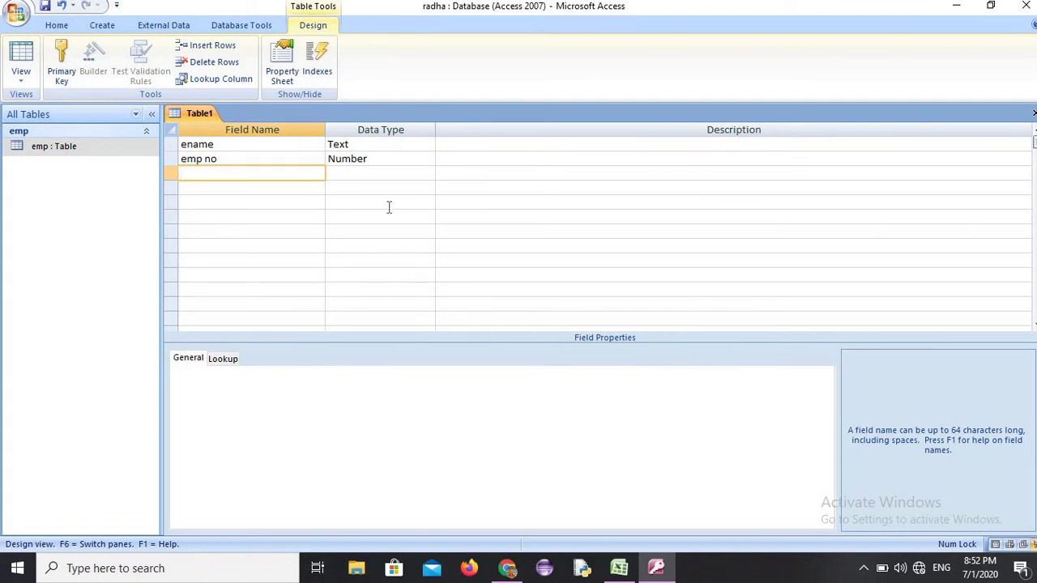
Step: Add two more fields named dept and dest, both with the Text data type
type("dept")
key("Tab")
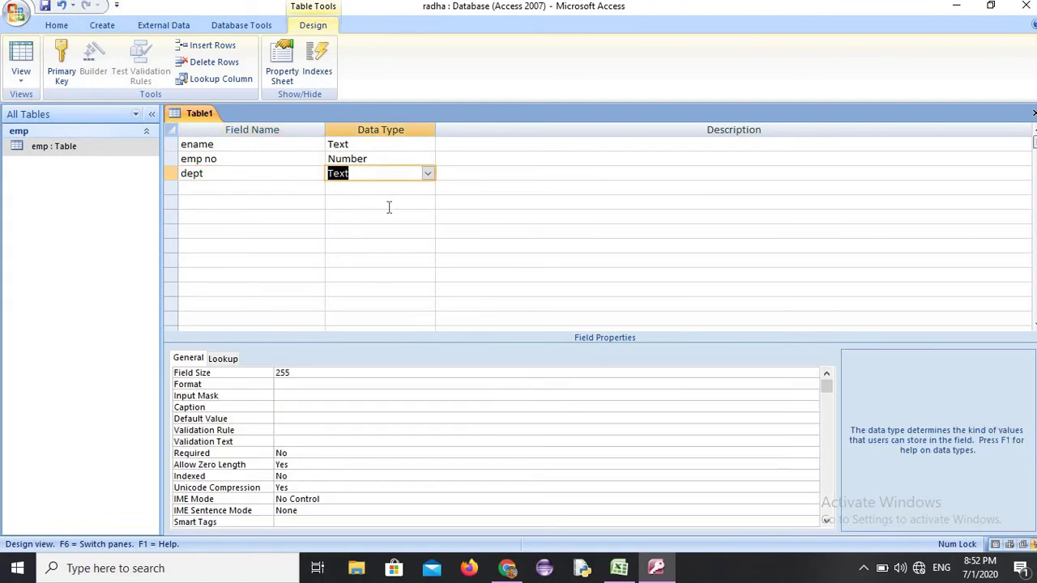
key("Tab")
key("Tab")
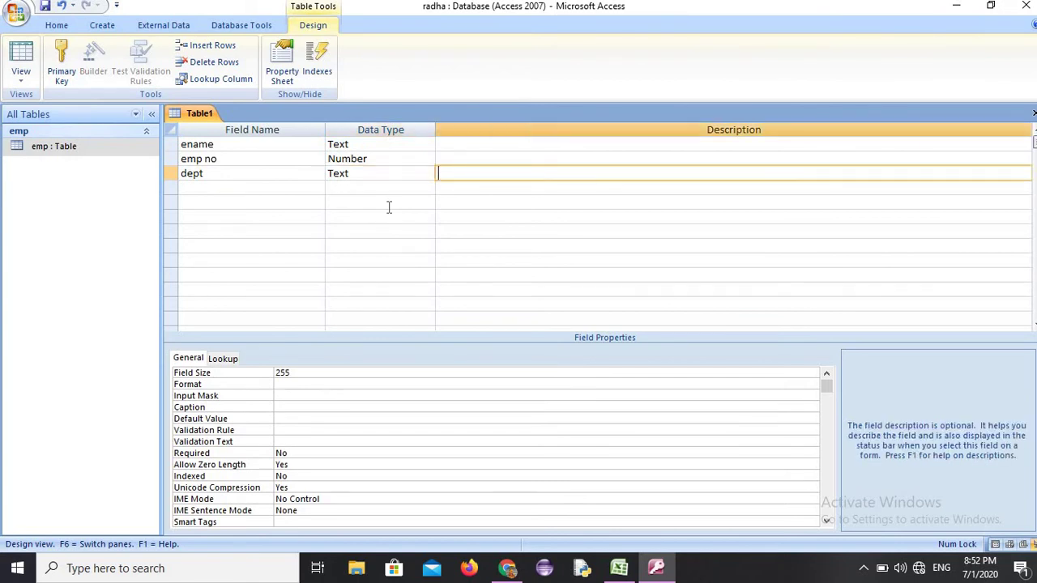
type("dest")
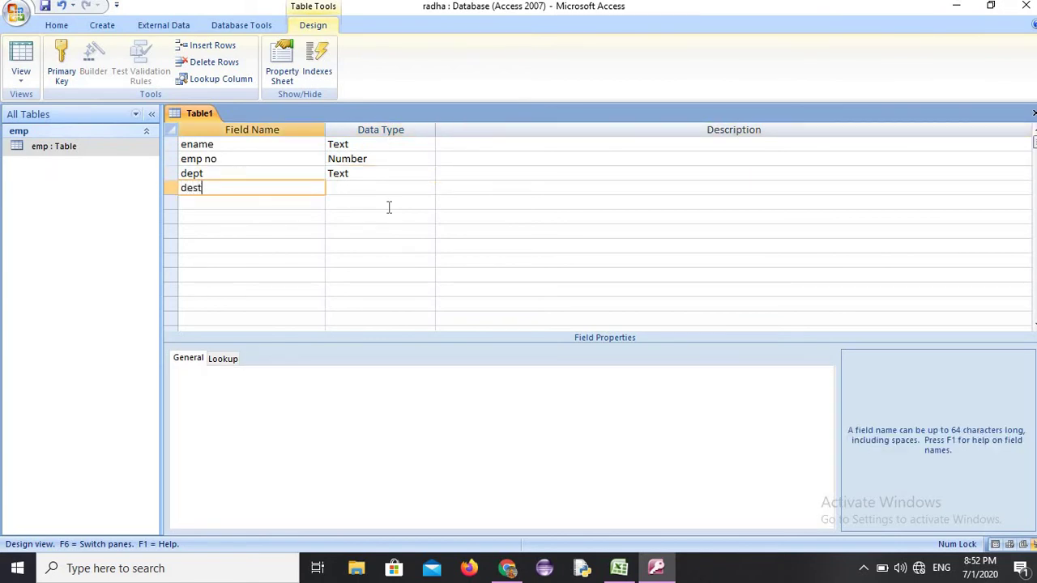
key("Tab")
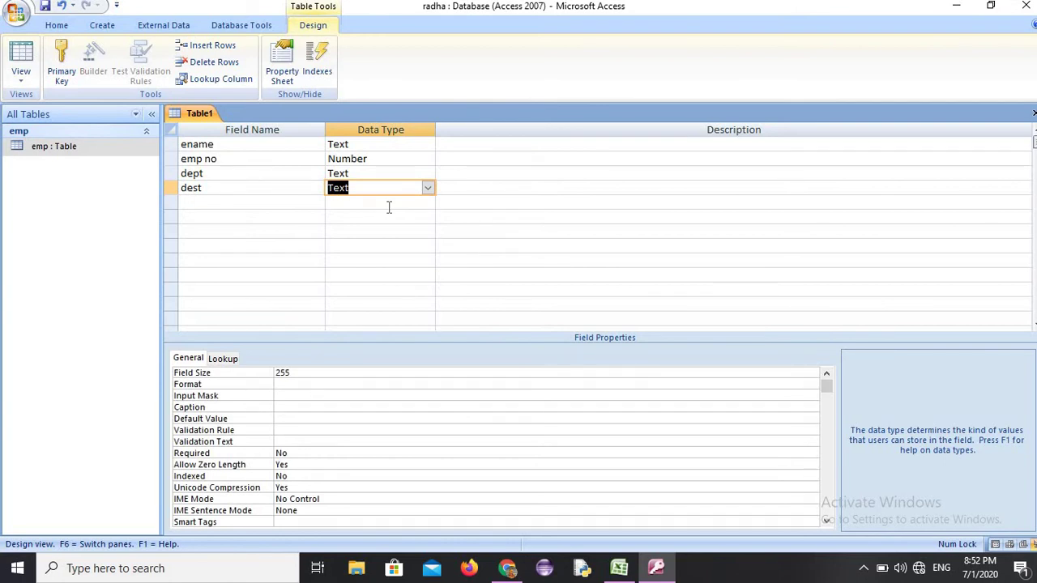
key("Tab")
key("Tab")
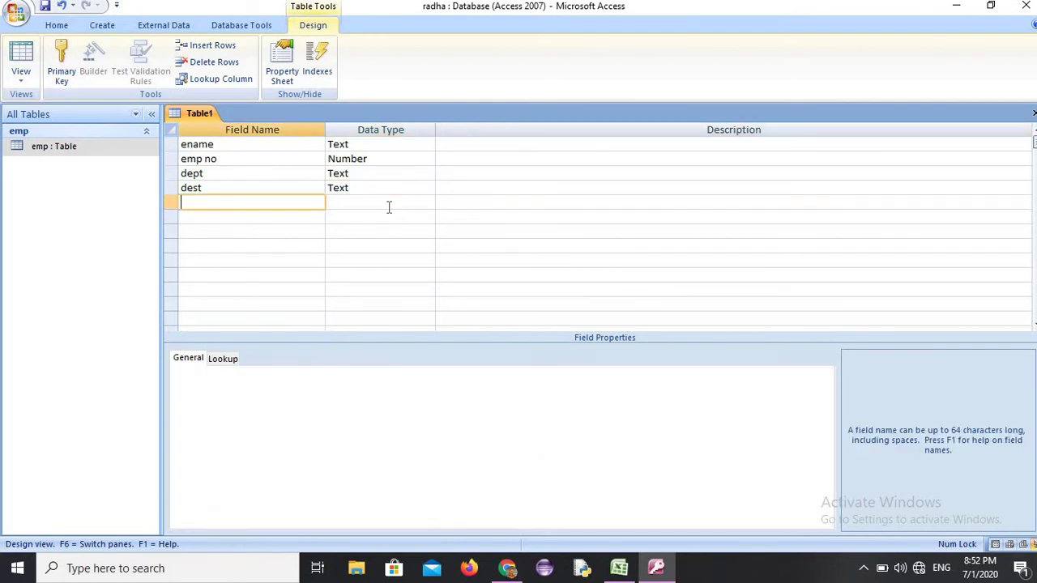
Step: Add a field named sal below dest with the Currency data type
type("sal")
key("Tab")
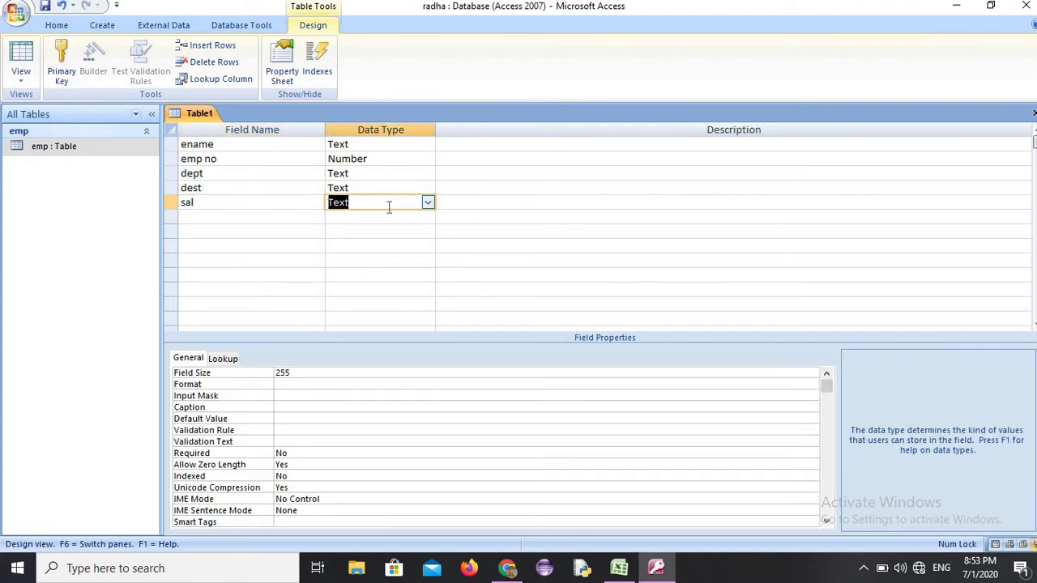
left_click(428, 202)
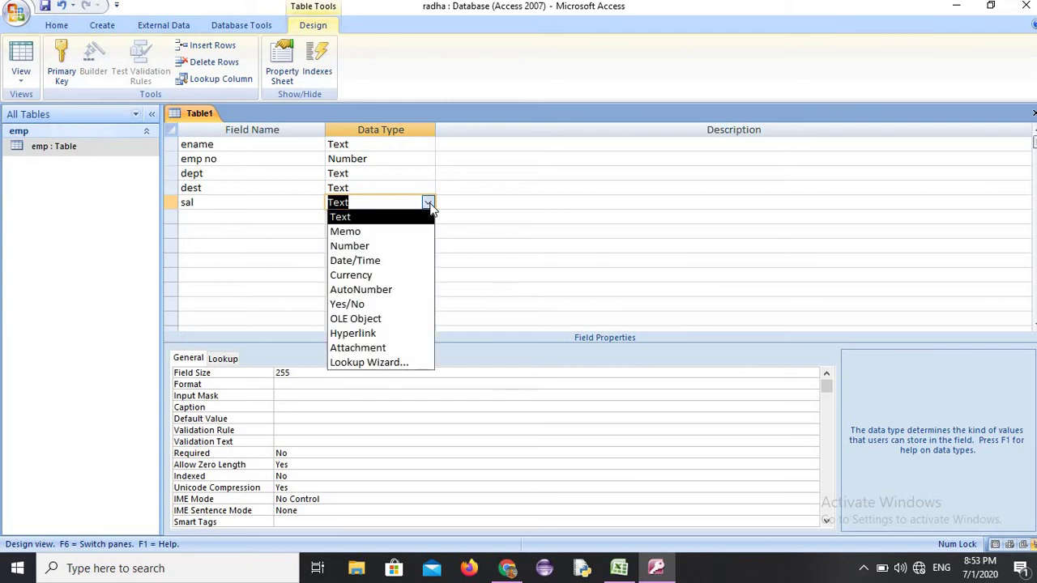
left_click(388, 276)
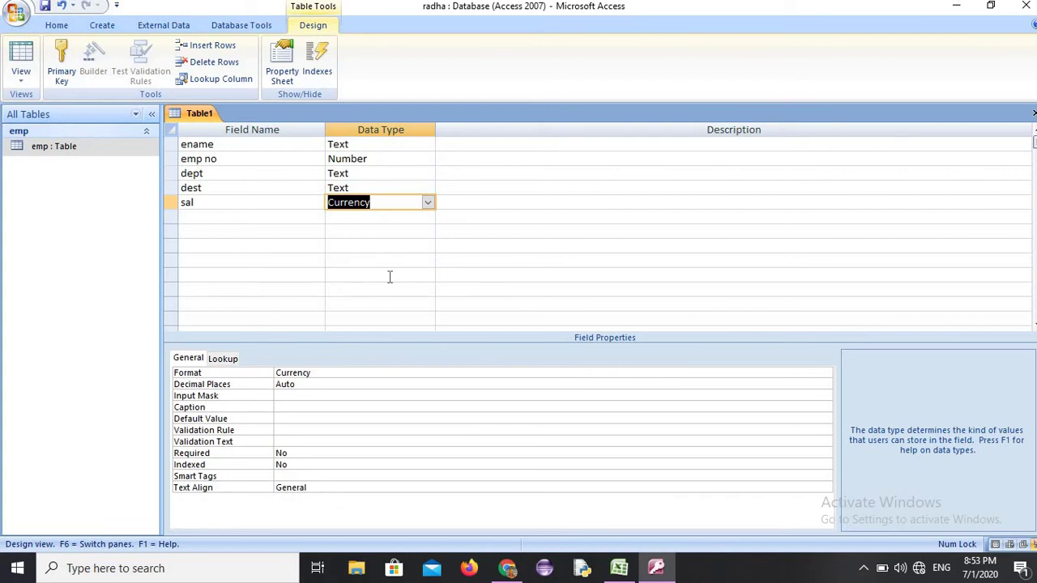
key("Tab")
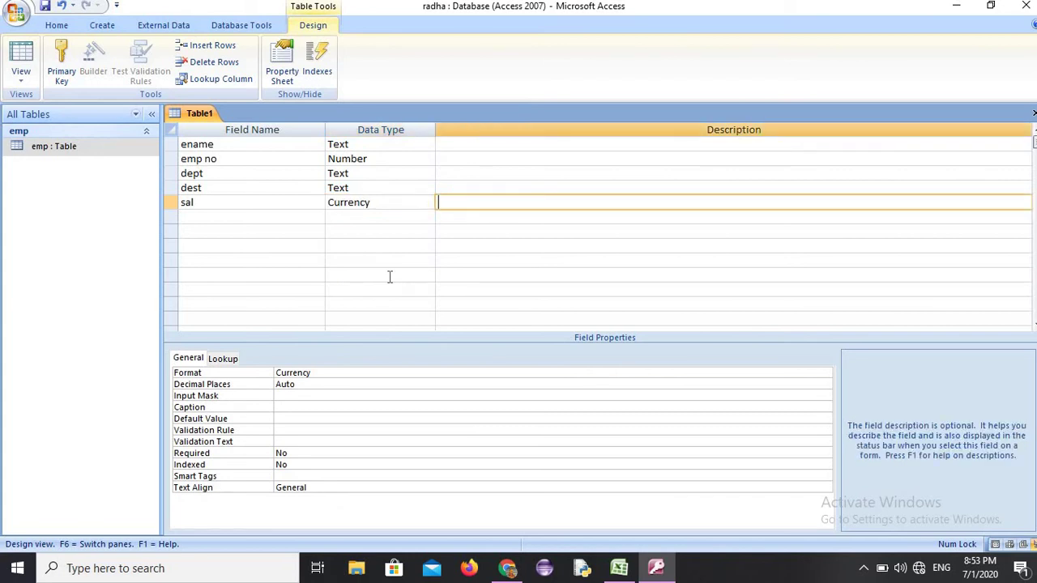
key("Tab")
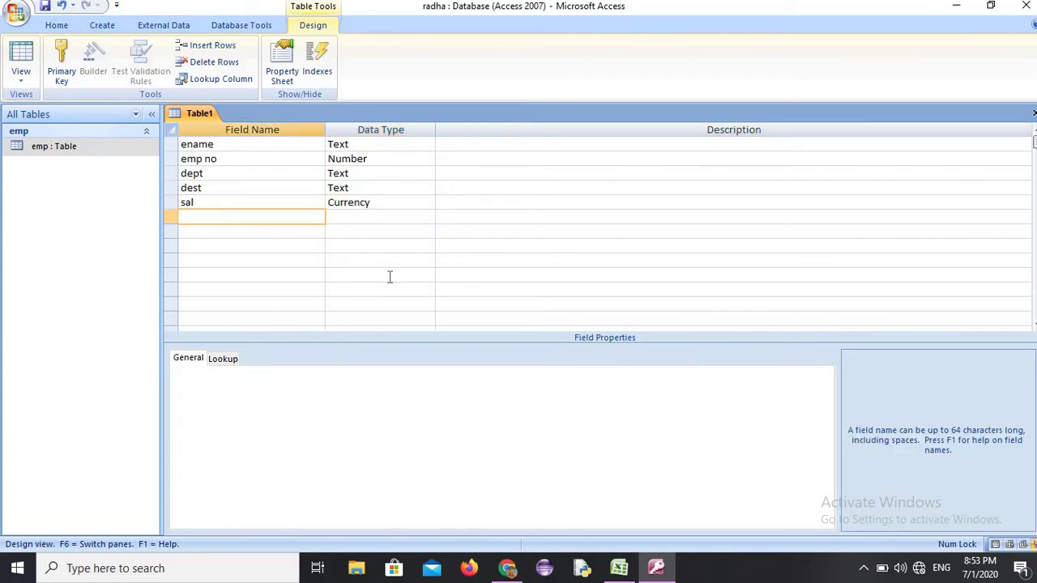
Step: Add a field named date below sal, accepting the reserved name, with the Date/Time data type
type("date")
key("Tab")
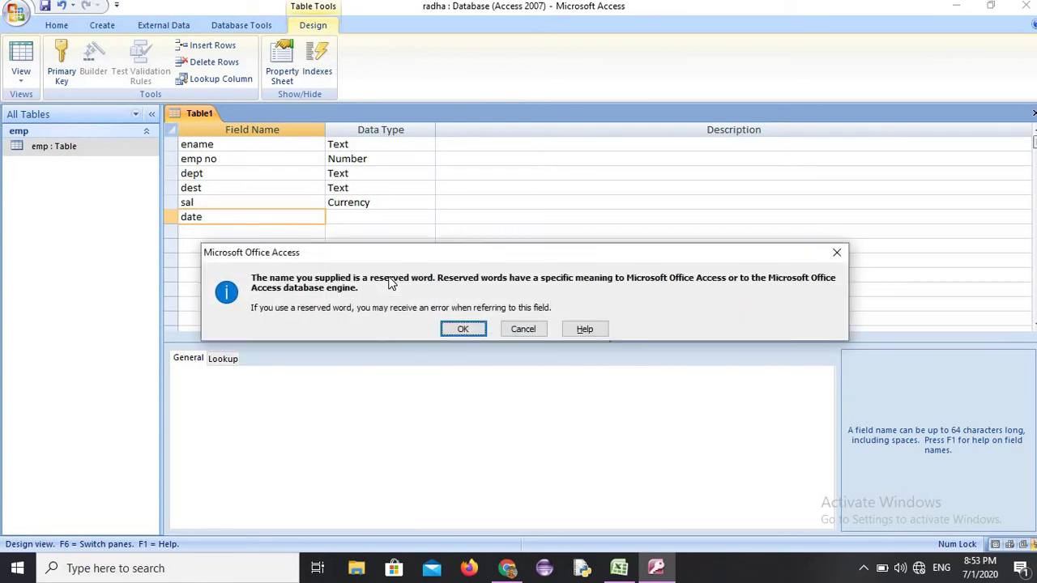
key("Return")
type("join")
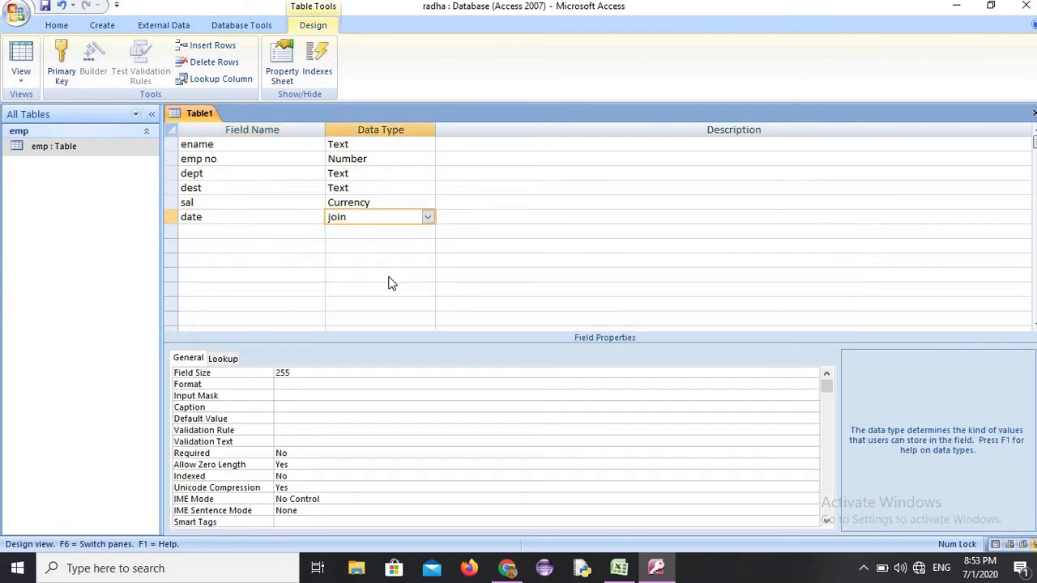
key("Tab")
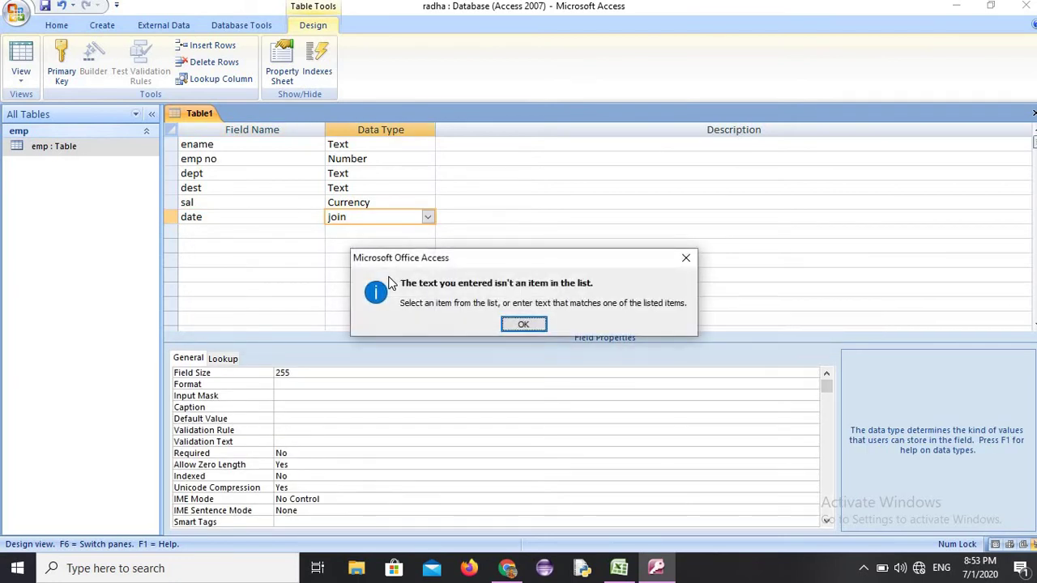
left_click(523, 324)
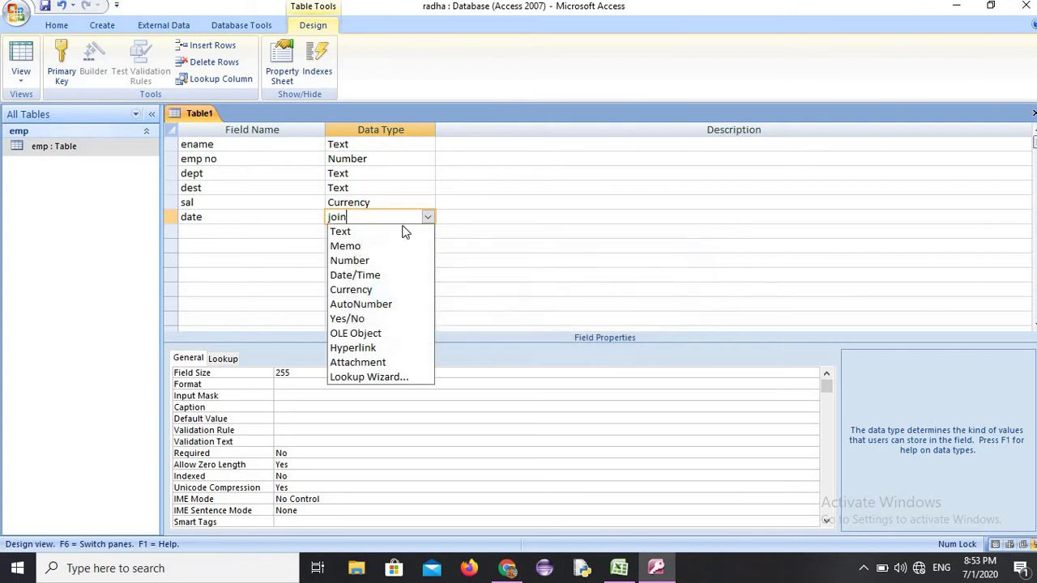
left_click(388, 275)
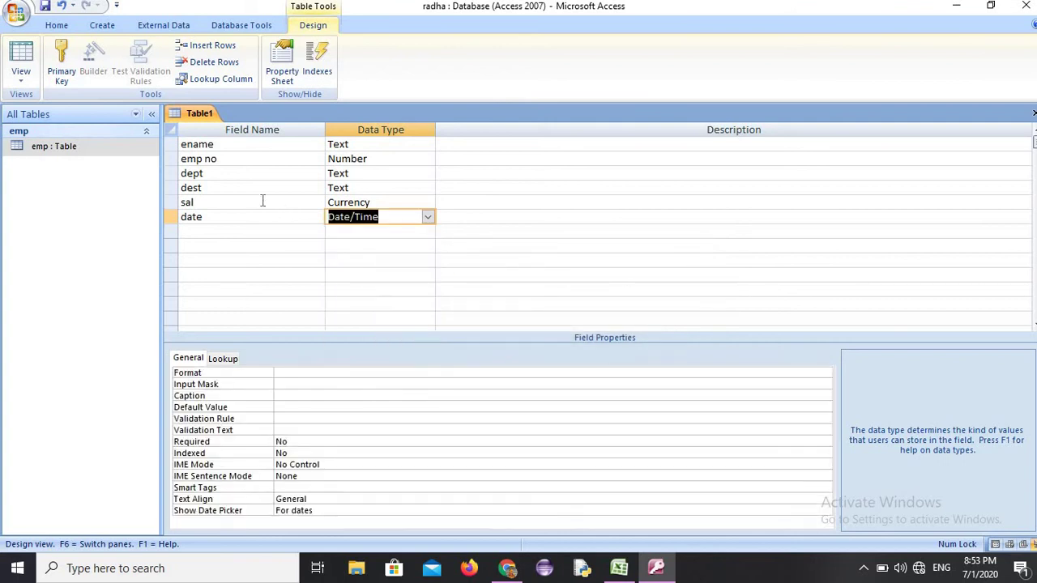
Step: Extend the name of the date field to date of join
left_click(227, 221)
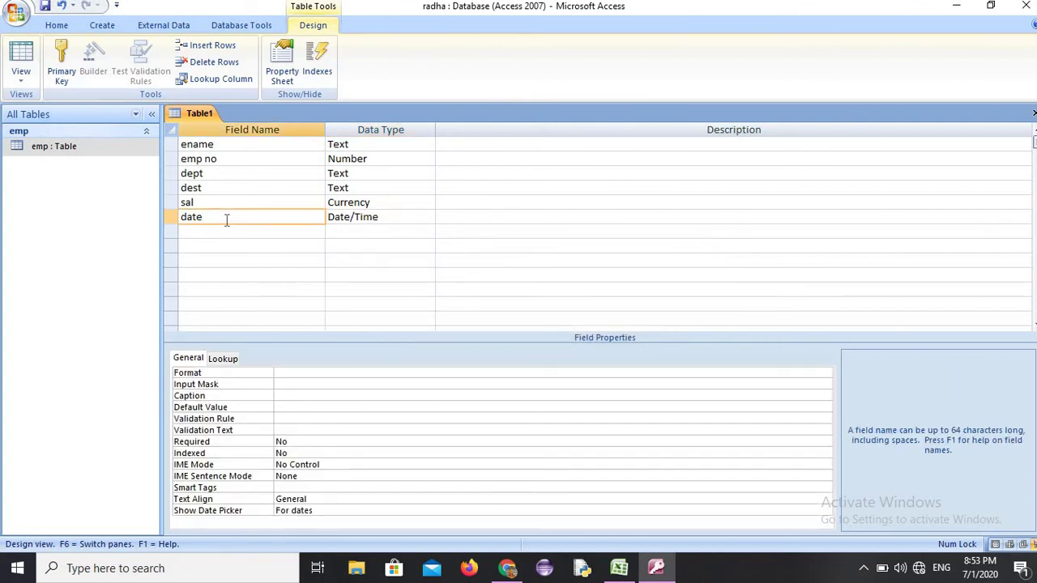
type("of join")
left_click(387, 214)
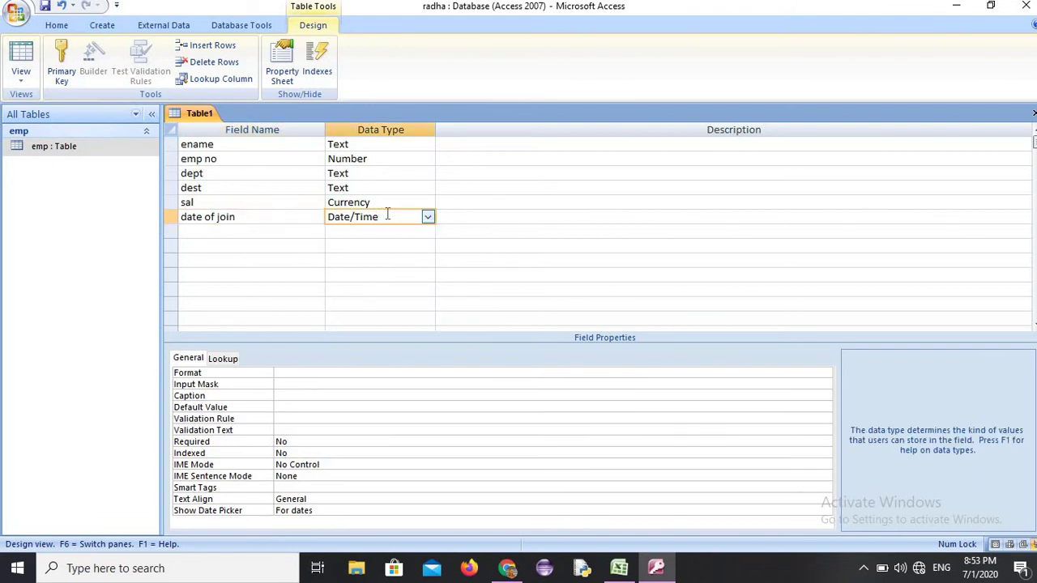
key("Tab")
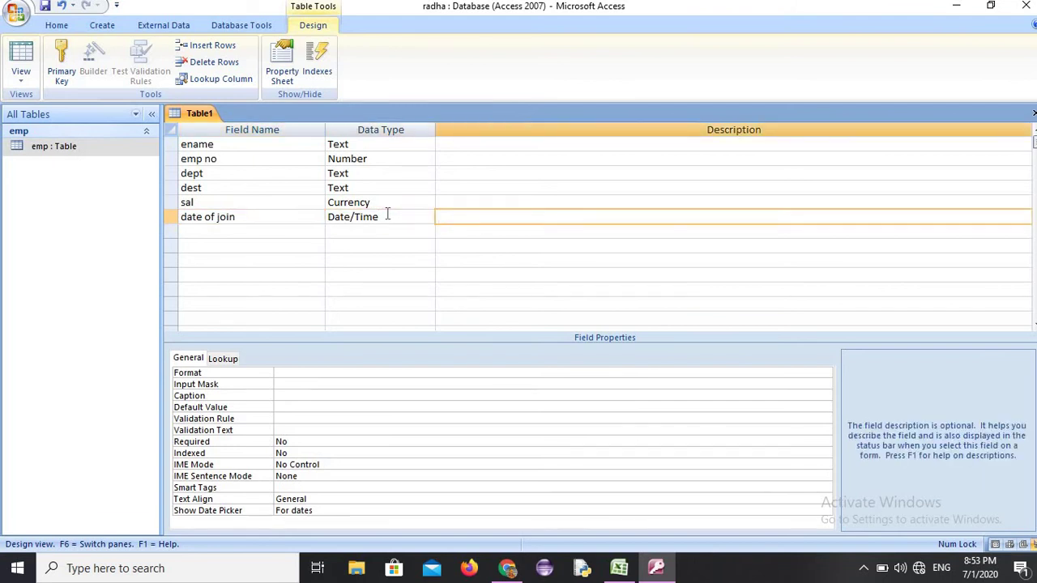
key("Tab")
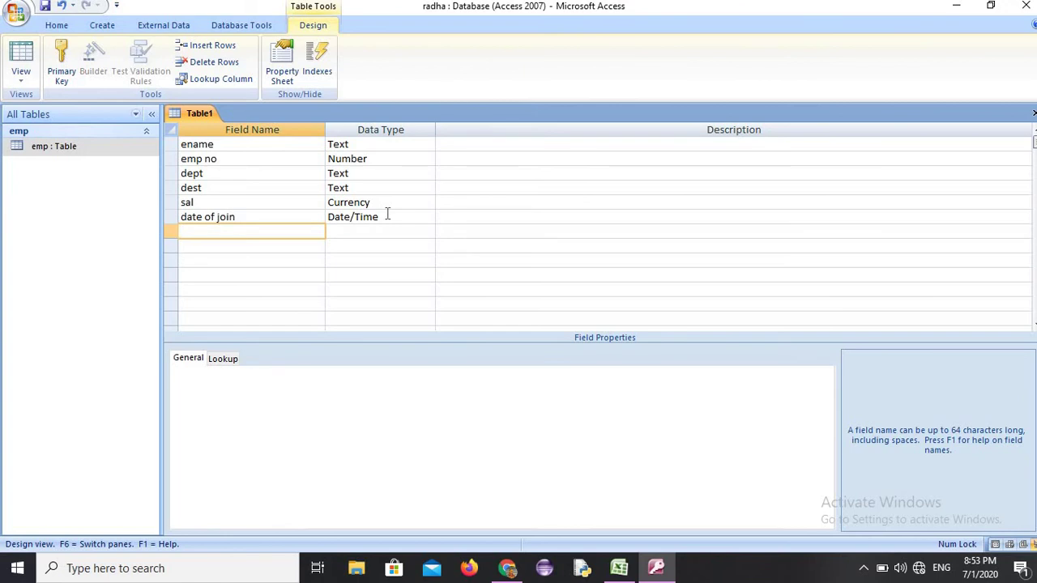
Step: Add a field named marital status with the Yes/No data type
type("marital status")
key("Tab")
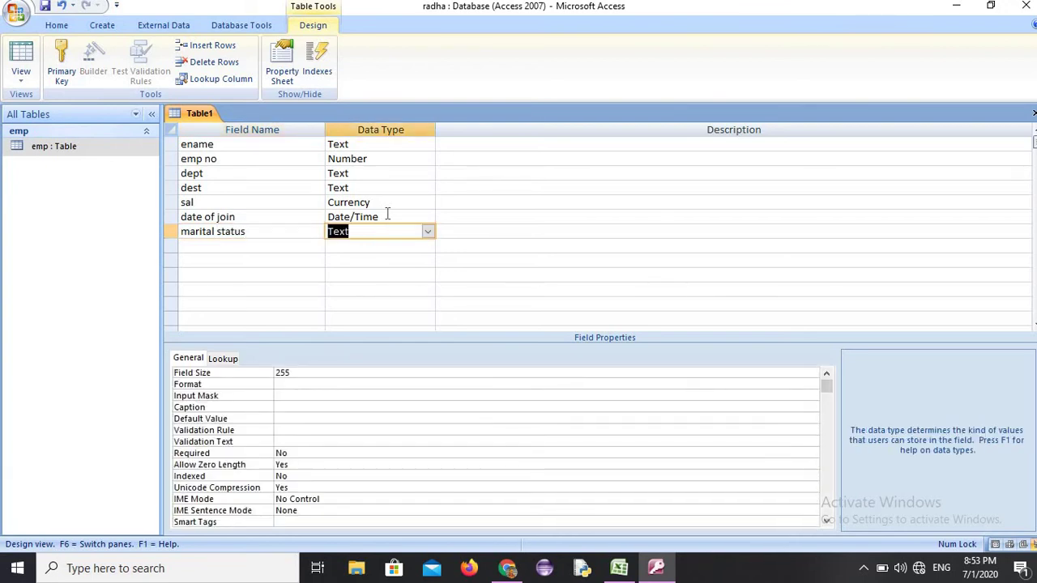
left_click(428, 232)
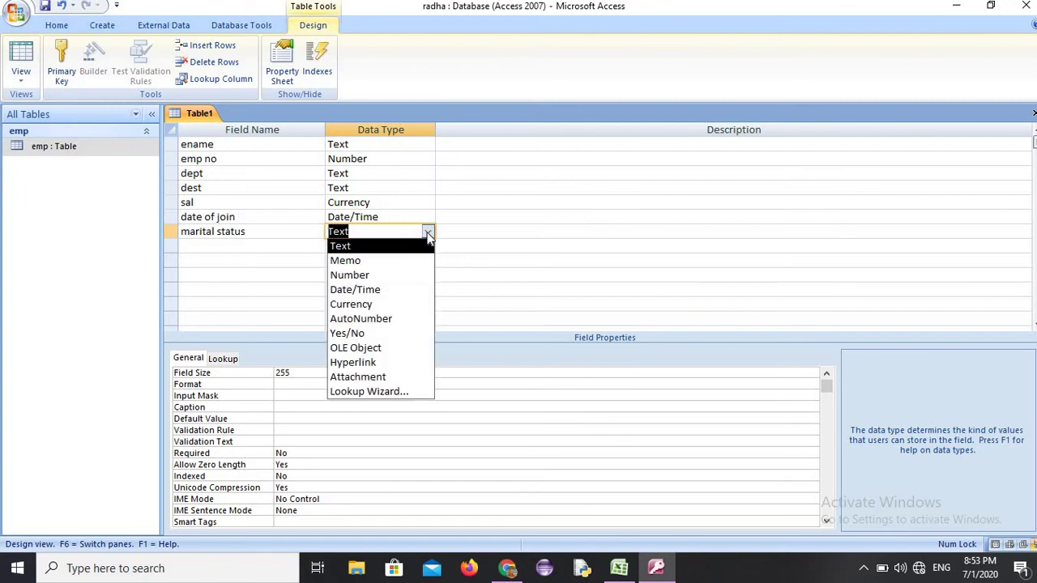
left_click(381, 334)
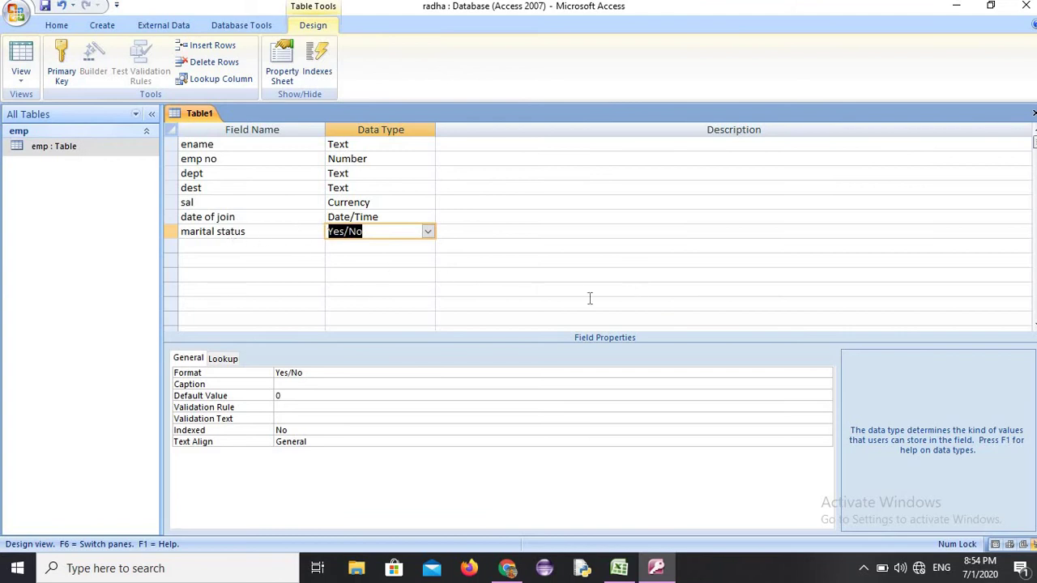
Step: Close the new table and save its design as emp1 without creating a primary key
left_click(1033, 114)
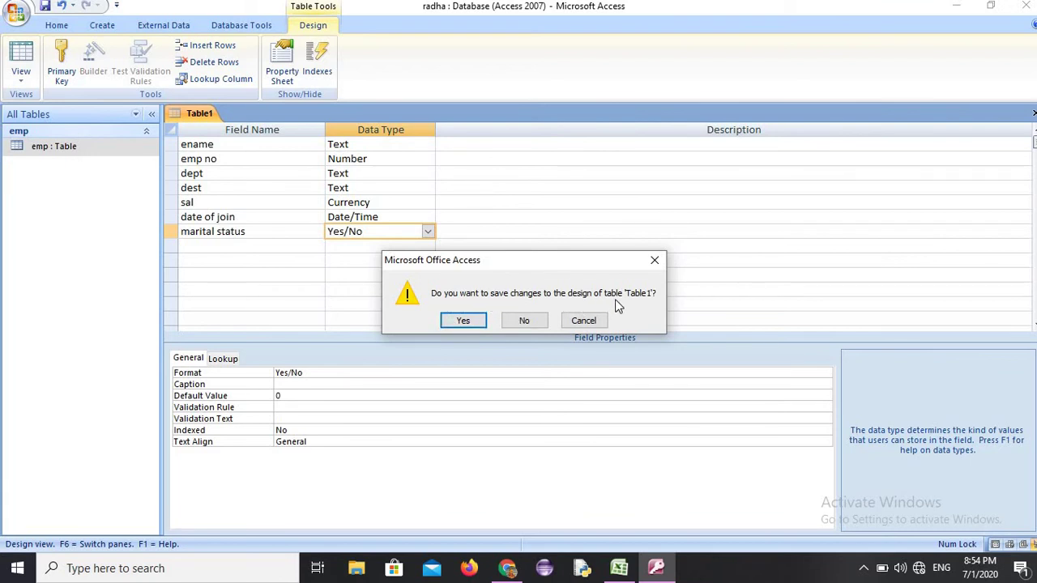
left_click(464, 321)
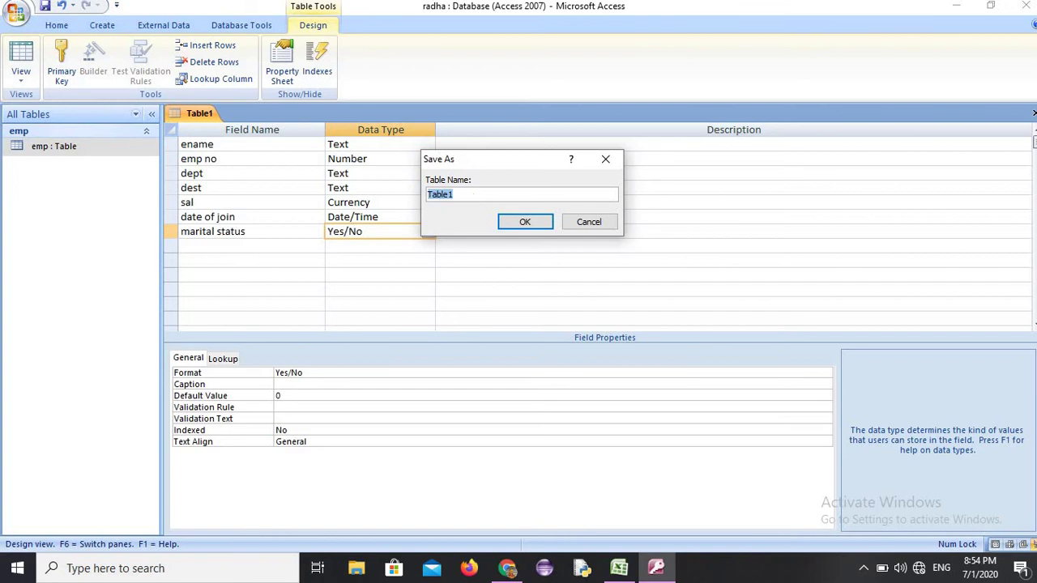
type("emp1")
left_click(524, 226)
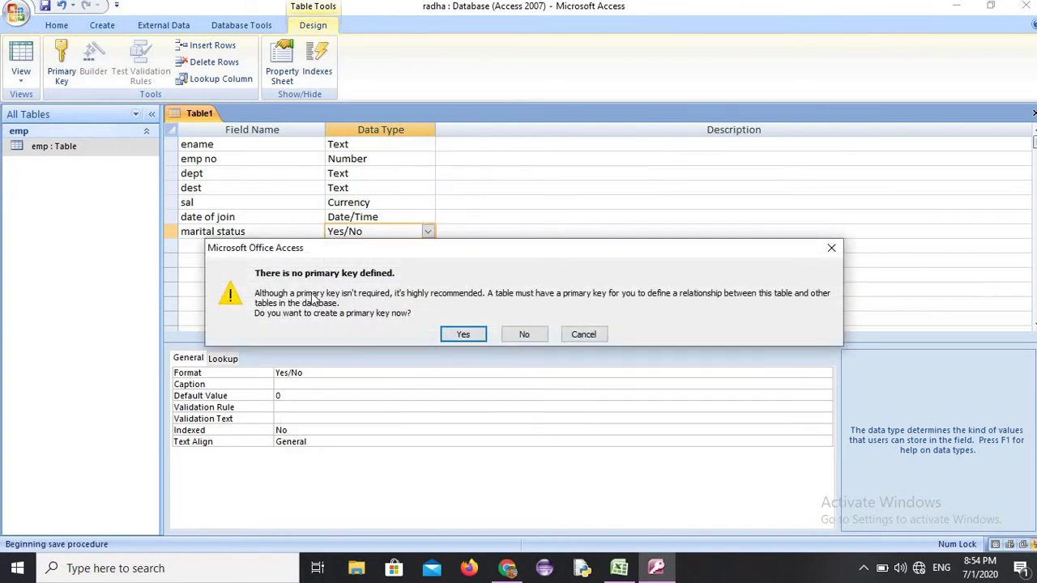
left_click(531, 341)
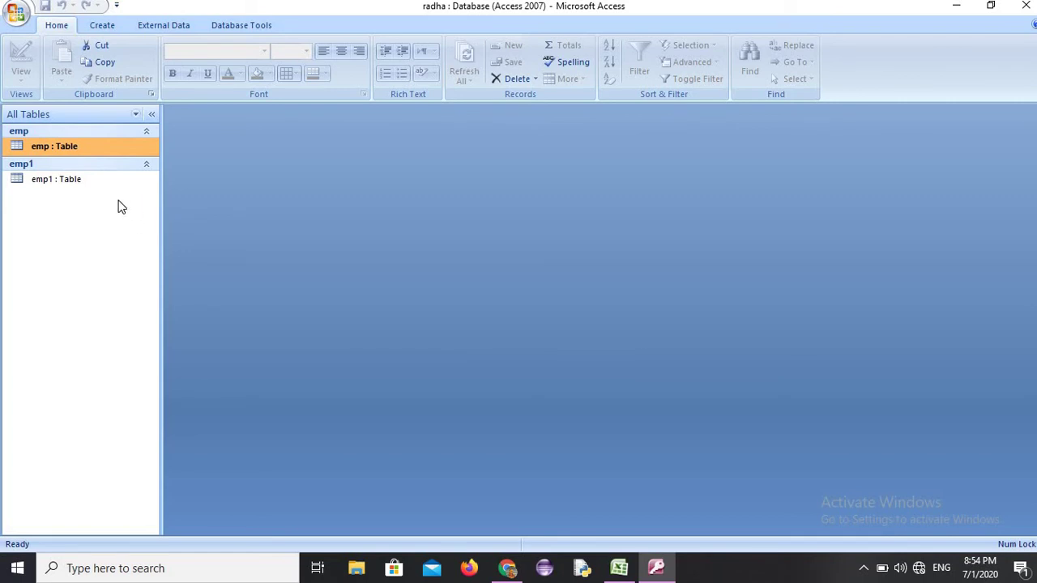
Step: Open the emp1 table and start its first record with the employee's name and number, dept sales and dest mngr
double_click(50, 183)
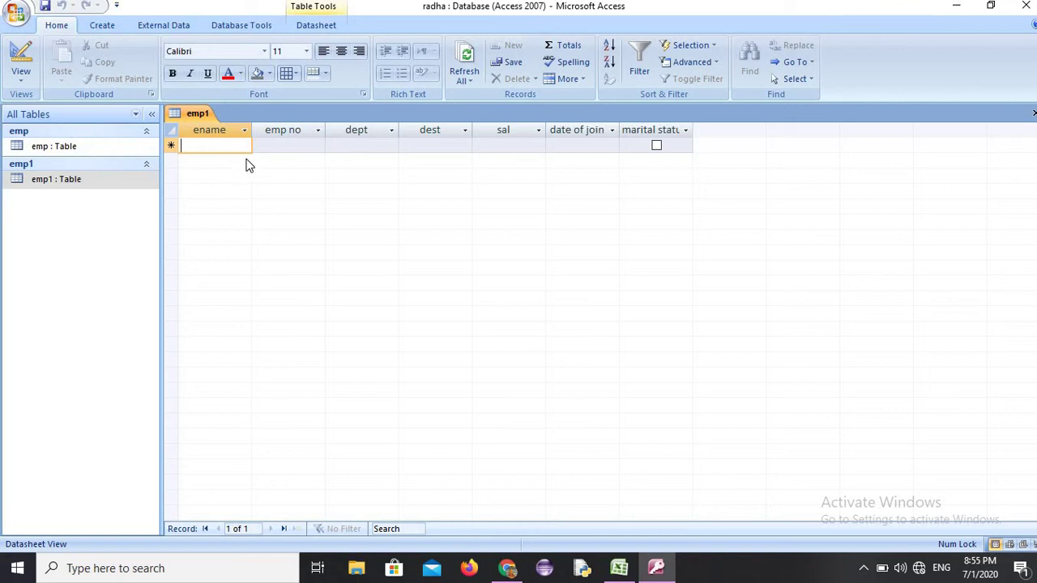
type("ramu")
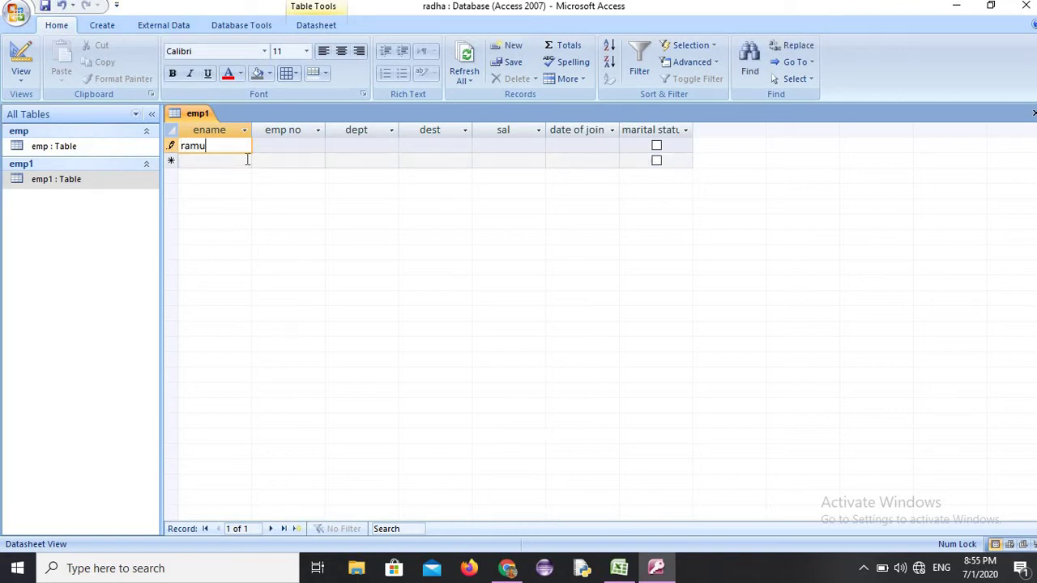
key("Tab")
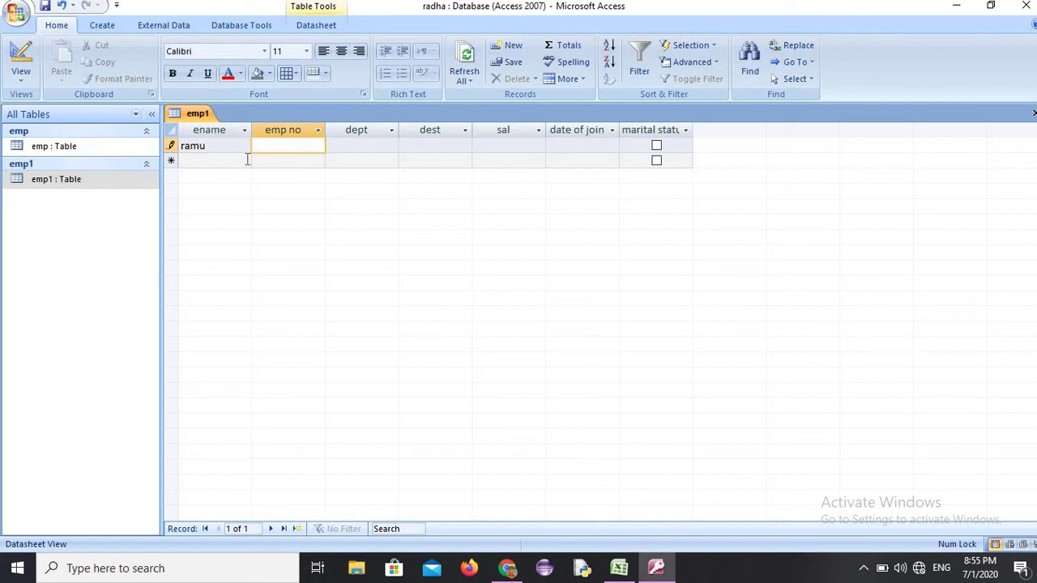
type("11")
key("Tab")
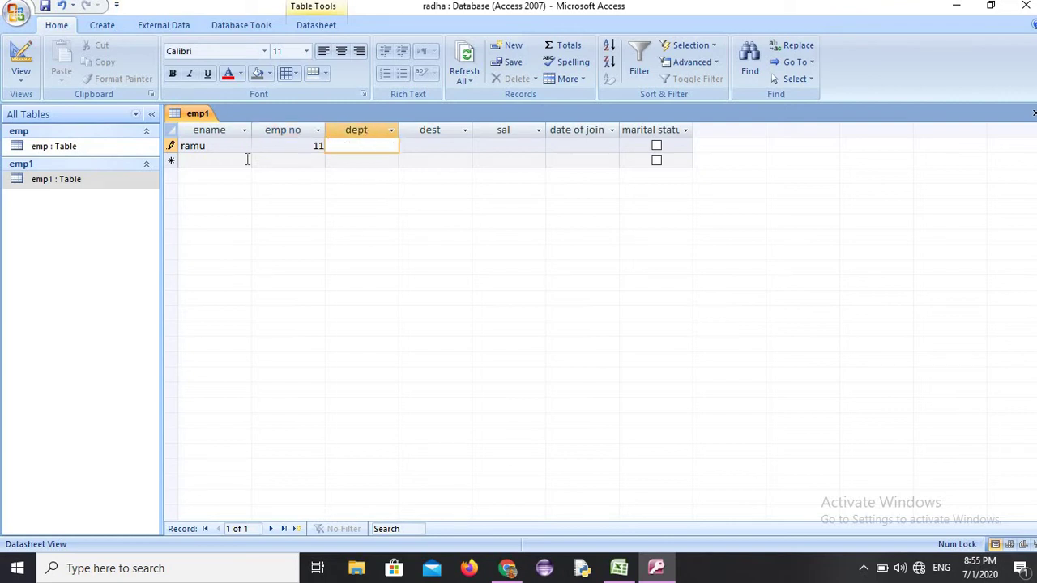
type("sales")
key("Tab")
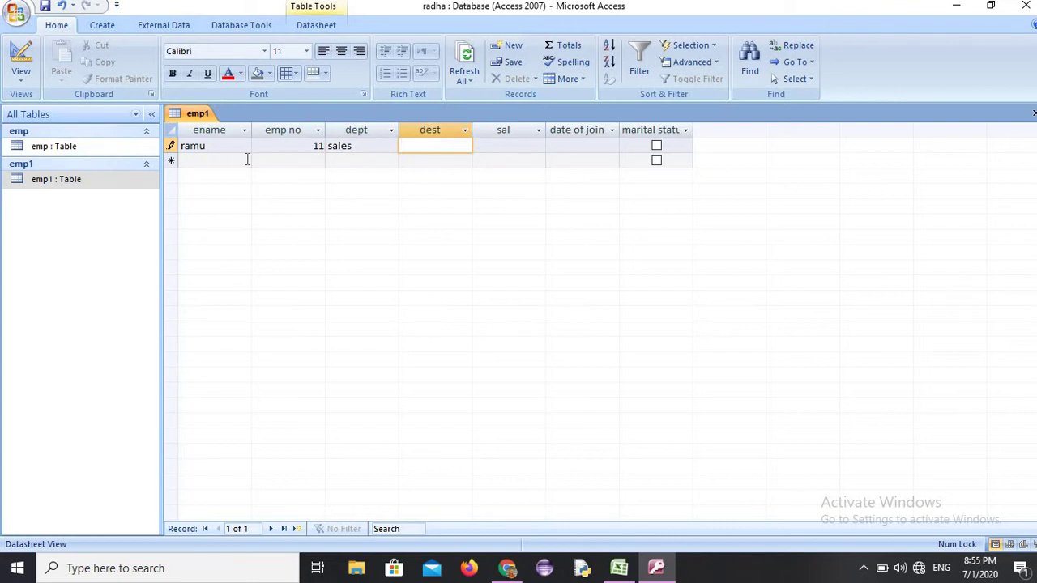
type("mngr")
key("Tab")
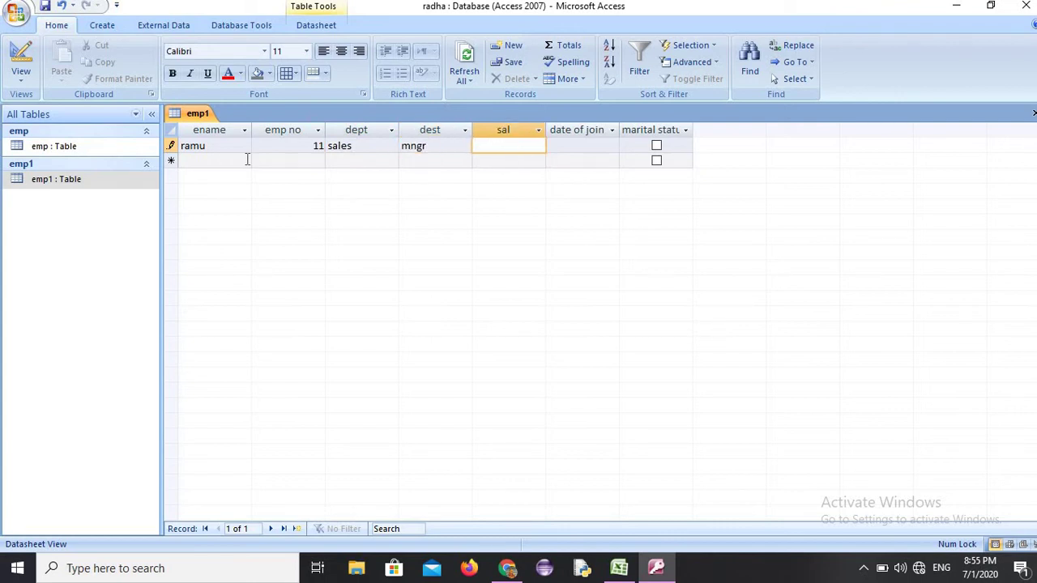
Step: Complete the first record with sal 8900, date of join 7-9-2012 and marital status checked
type("8900")
key("Tab")
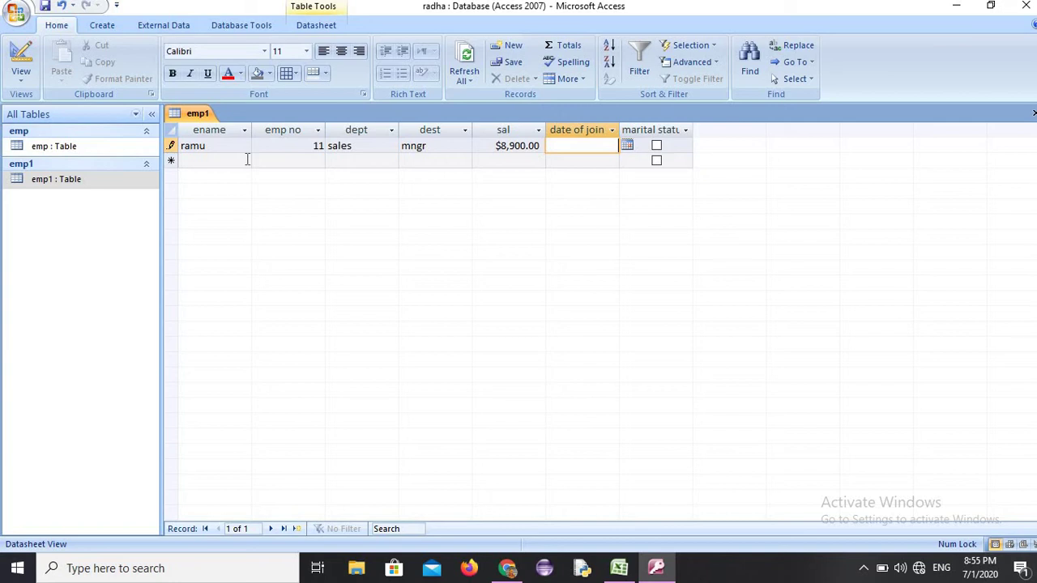
type("7-9-2012")
key("Tab")
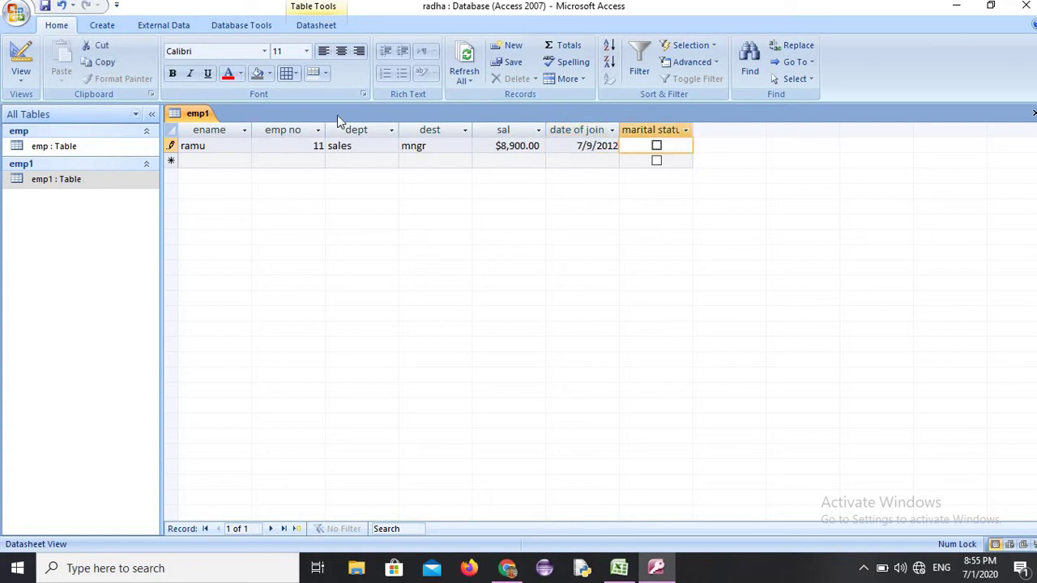
left_click(658, 149)
key("Tab")
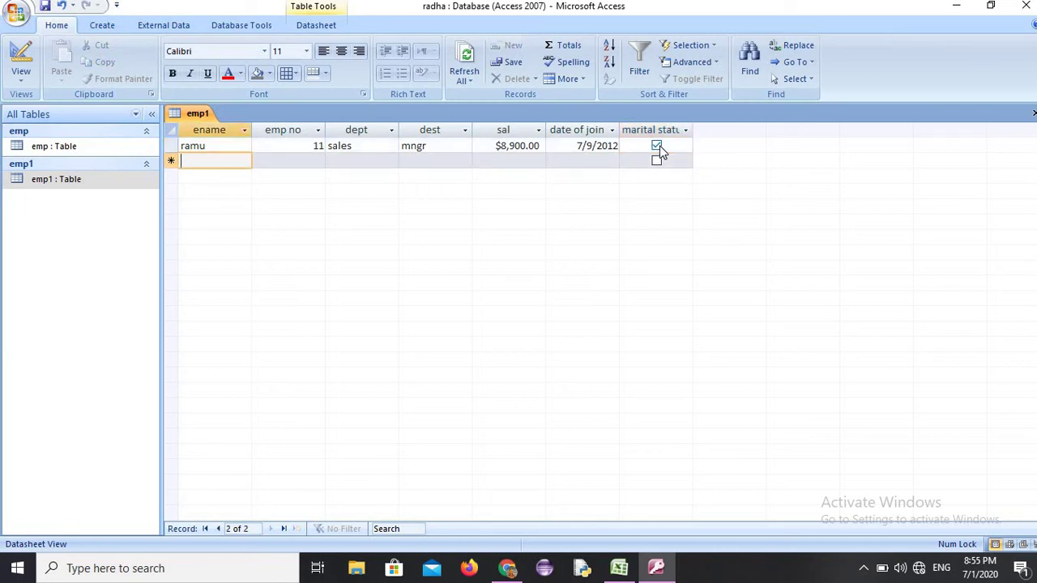
Step: Start the second record with the employee's name and number, dept accounts and dest clerk
type("siva")
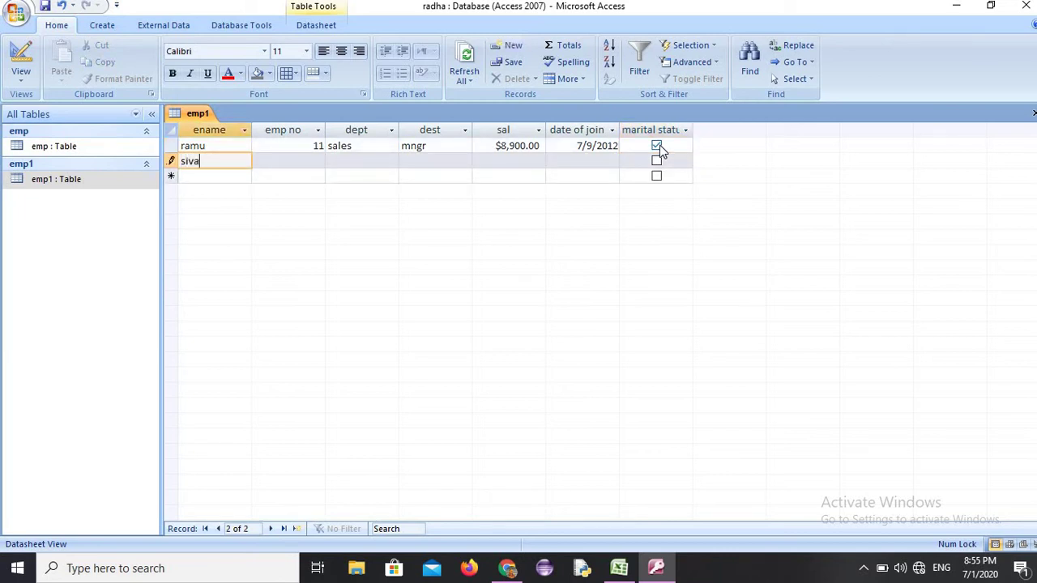
key("Tab")
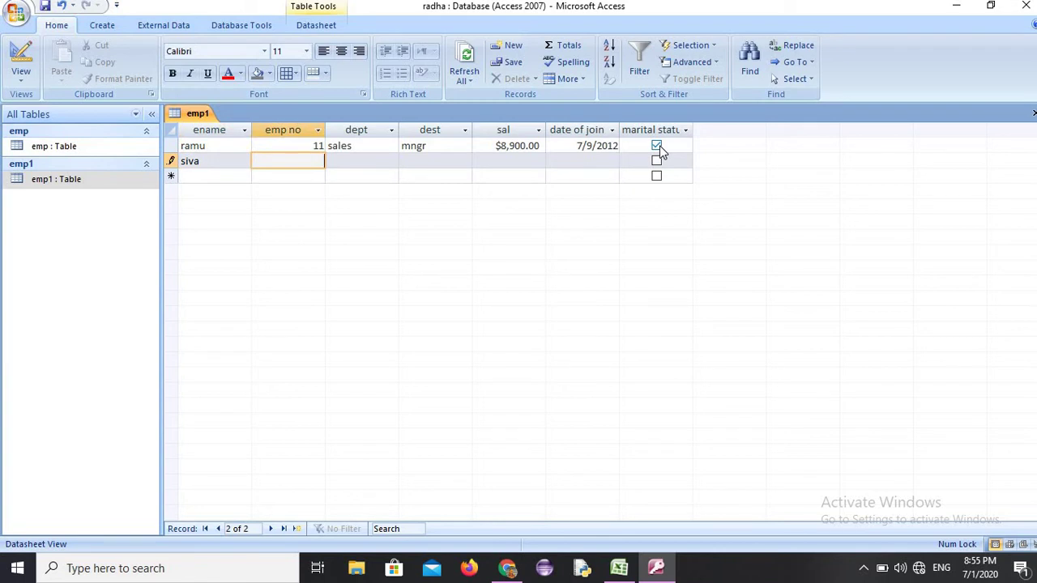
type("34")
key("Tab")
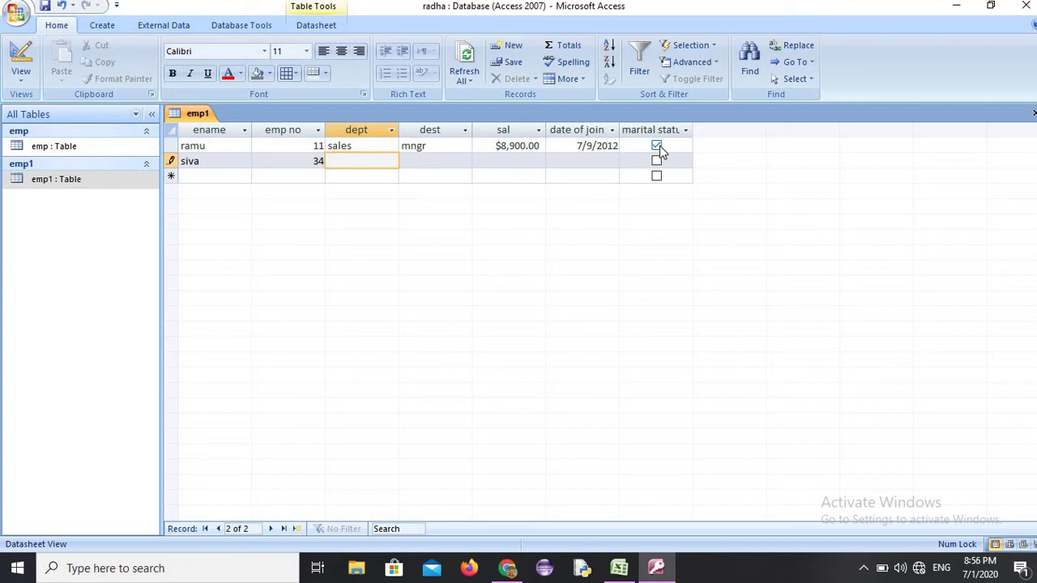
type("accounts")
key("Tab")
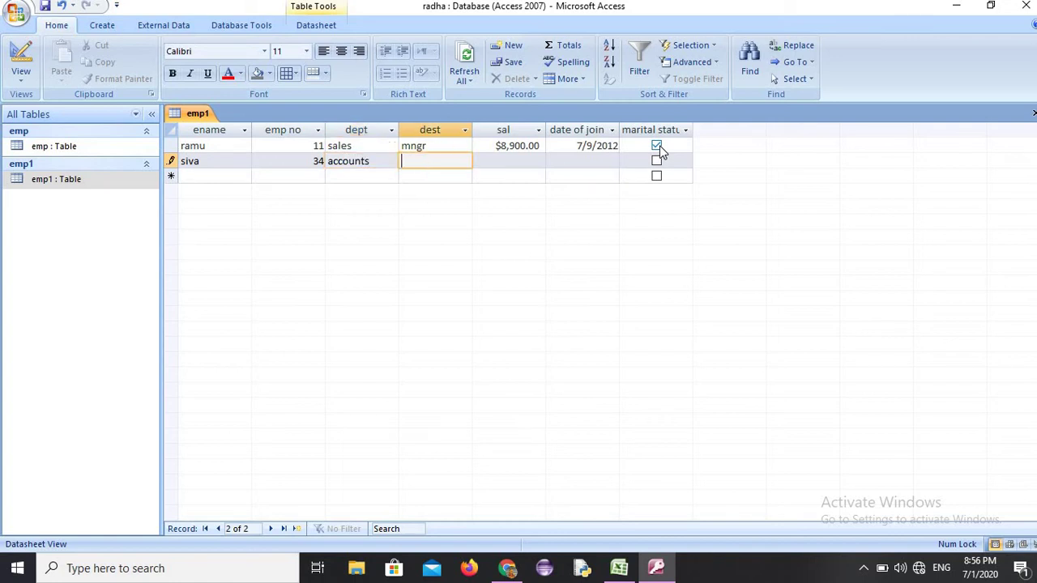
type("clerk")
key("Tab")
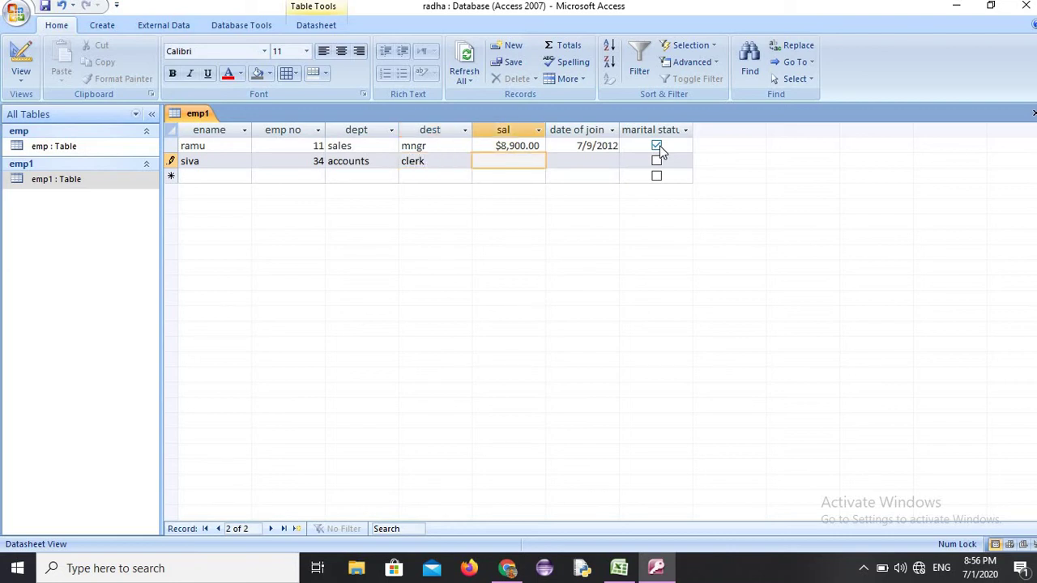
Step: Complete the second record with sal 9600 and date of join 7-5-2016, leaving marital status unchecked
type("9600")
key("Tab")
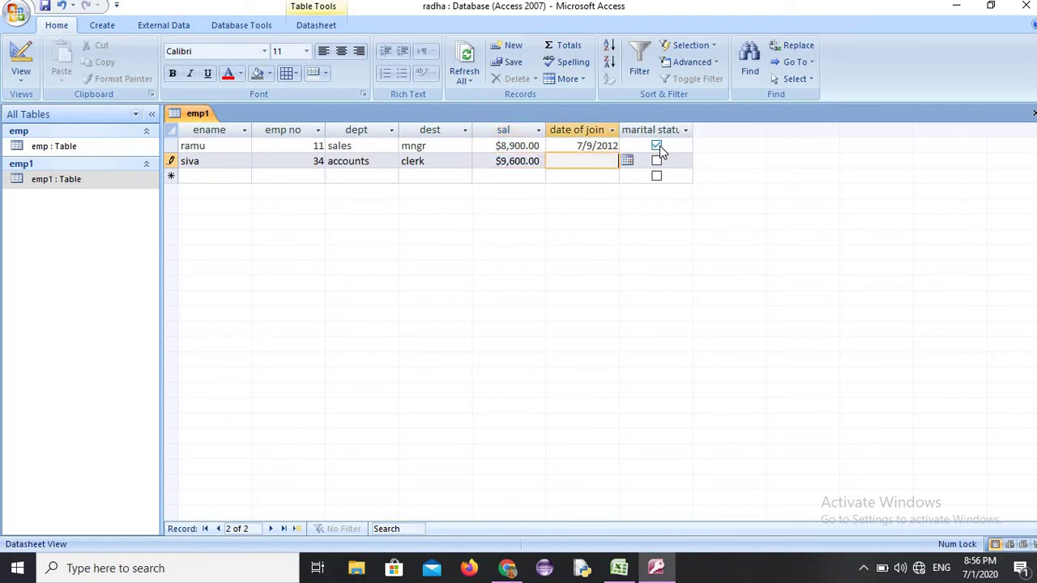
type("7-5-2016")
key("Tab")
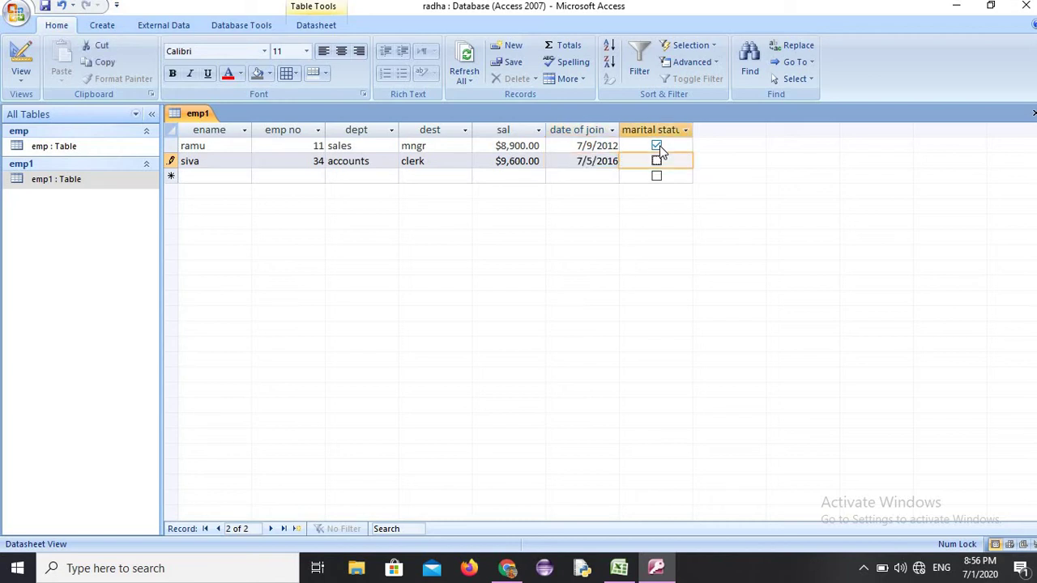
key("Tab")
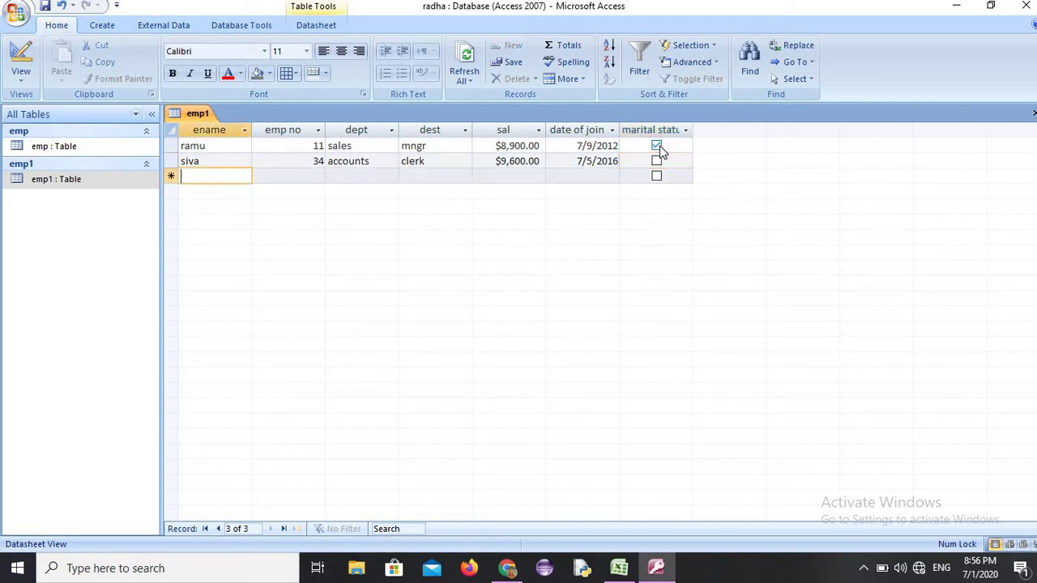
Step: Start the third record with the employee's name and number, dept markt and dest jr.asst
type("hima")
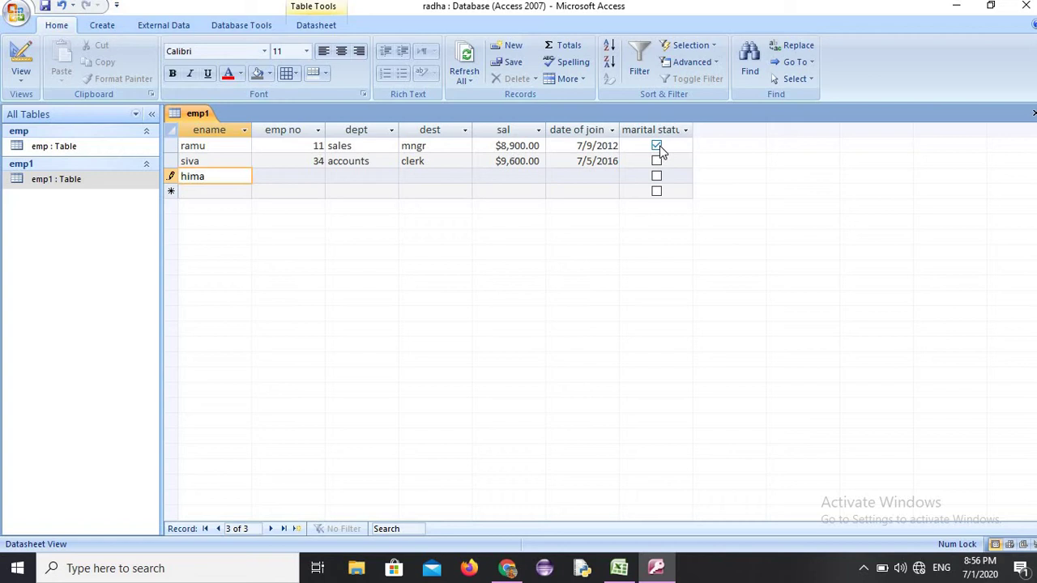
key("Tab")
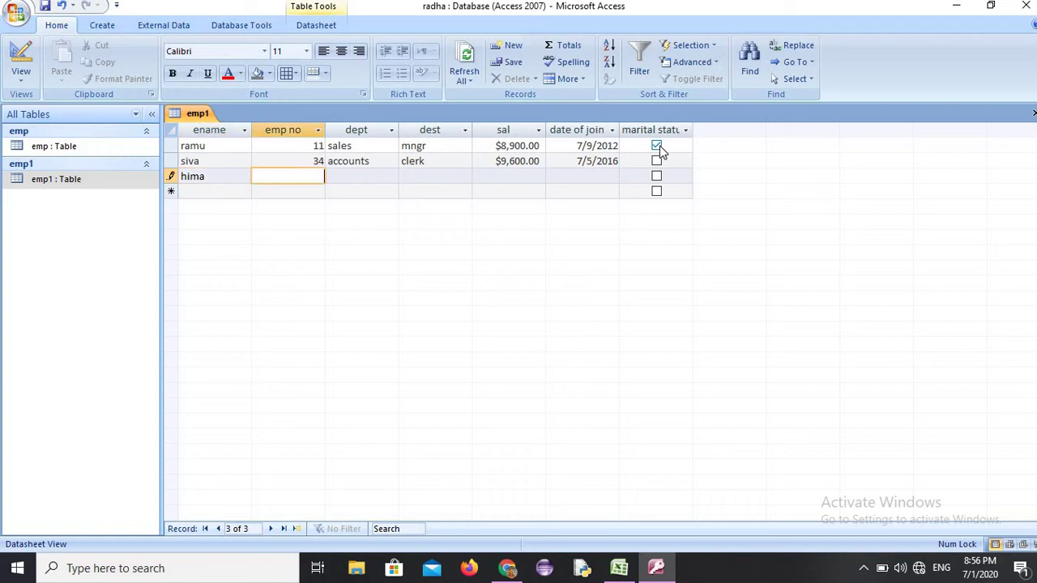
type("66")
key("Tab")
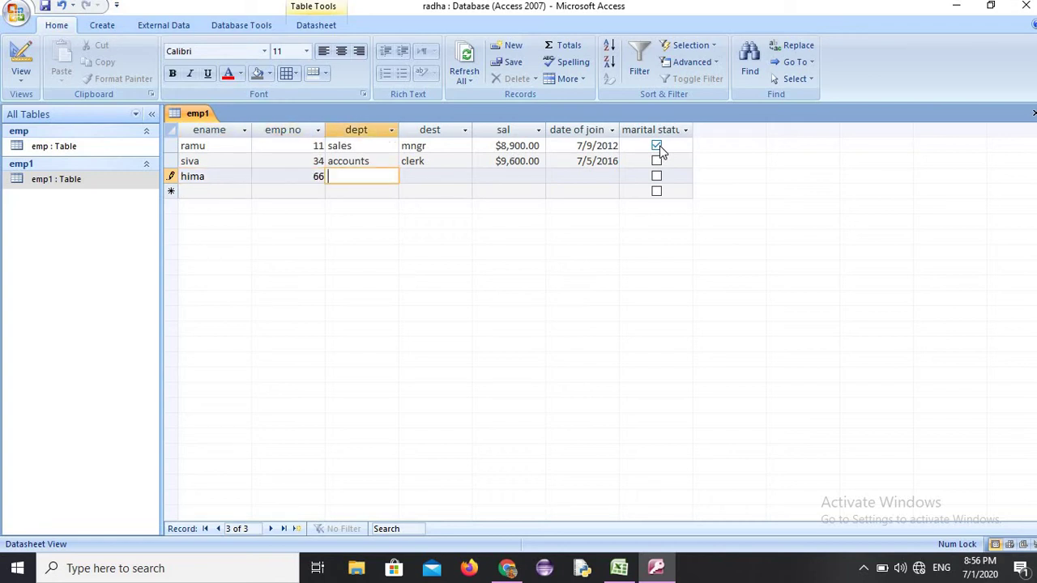
type("markt")
key("Tab")
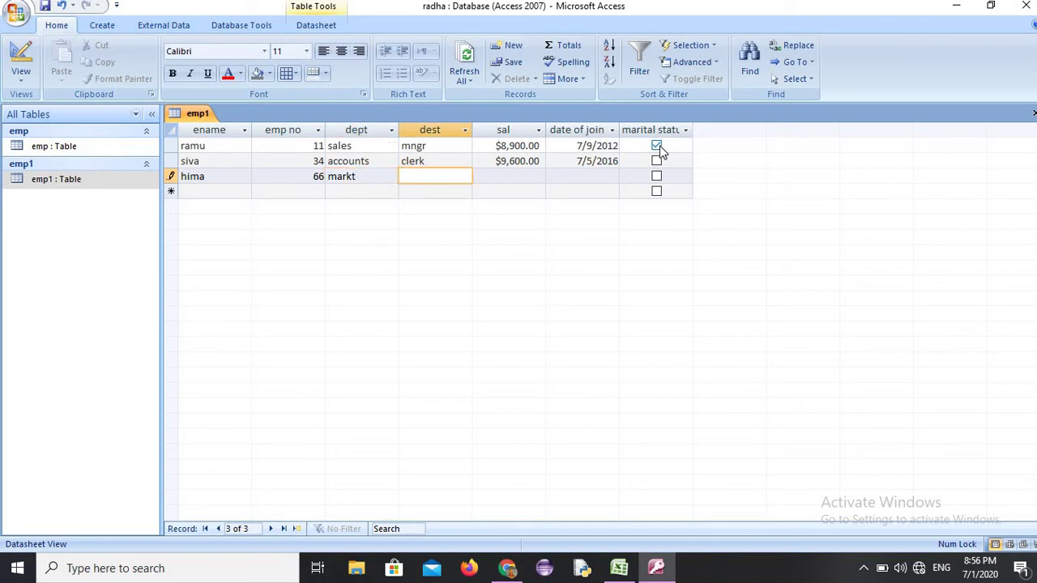
type("jr.asst")
key("Tab")
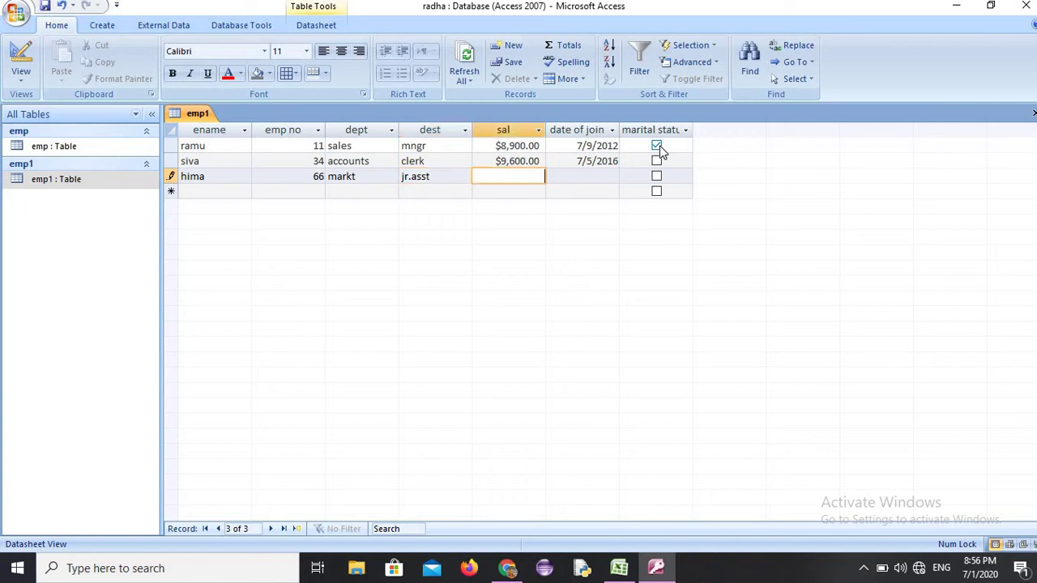
Step: Complete the third record with sal 7800, date of join 6-7-2018 and marital status checked
type("7800")
key("Tab")
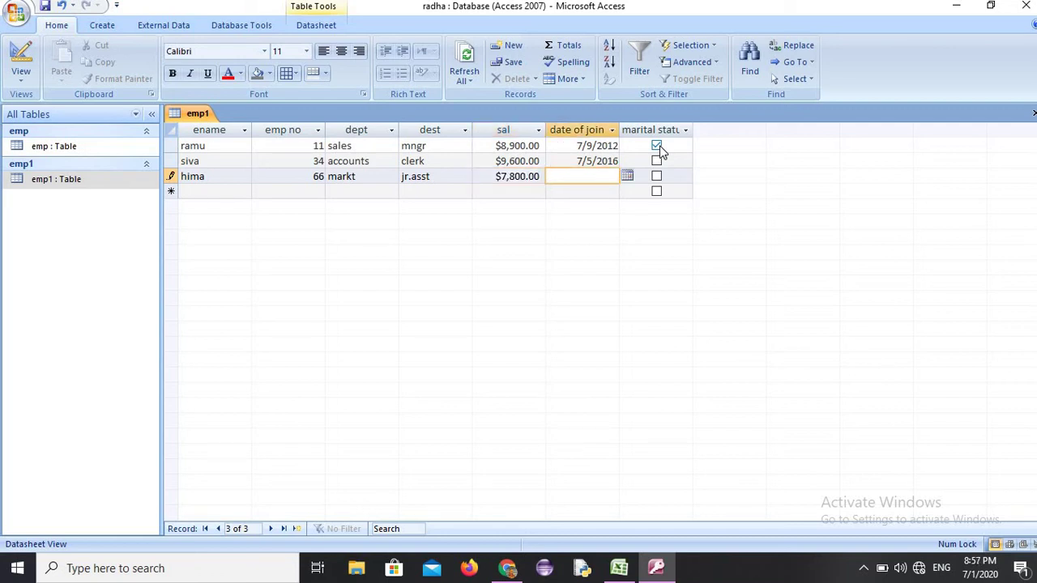
type("6-7-1")
key("BackSpace")
type("2018")
key("Tab")
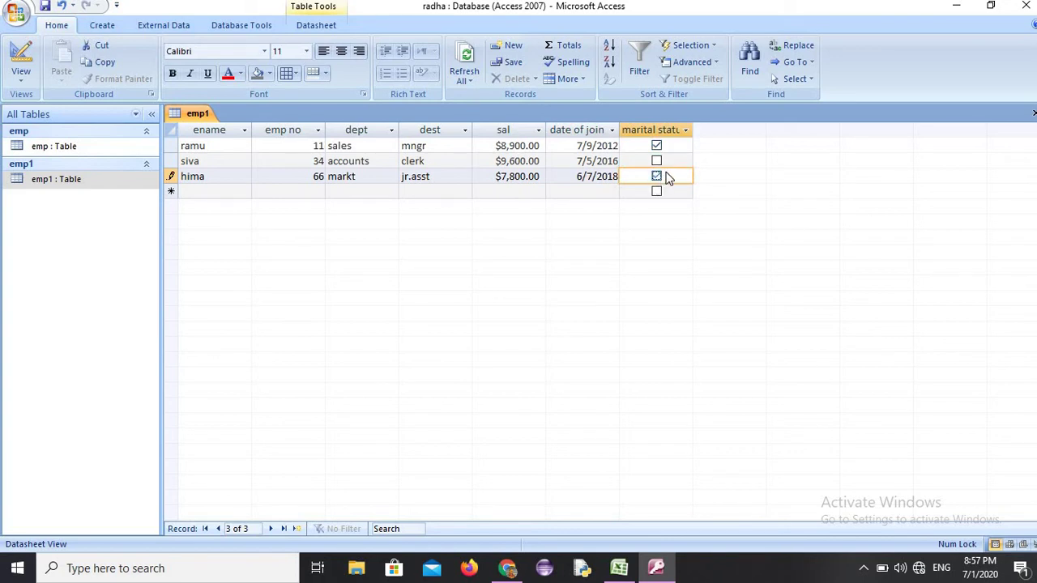
key("Tab")
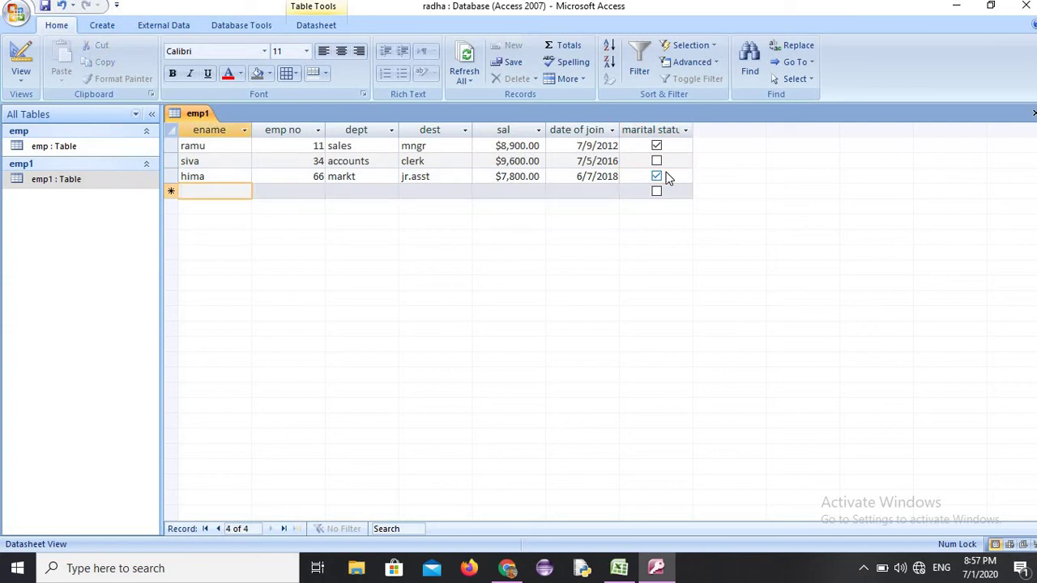
Step: Start the fourth record with the employee's name and number, dept personal and dest clerk
type("rama")
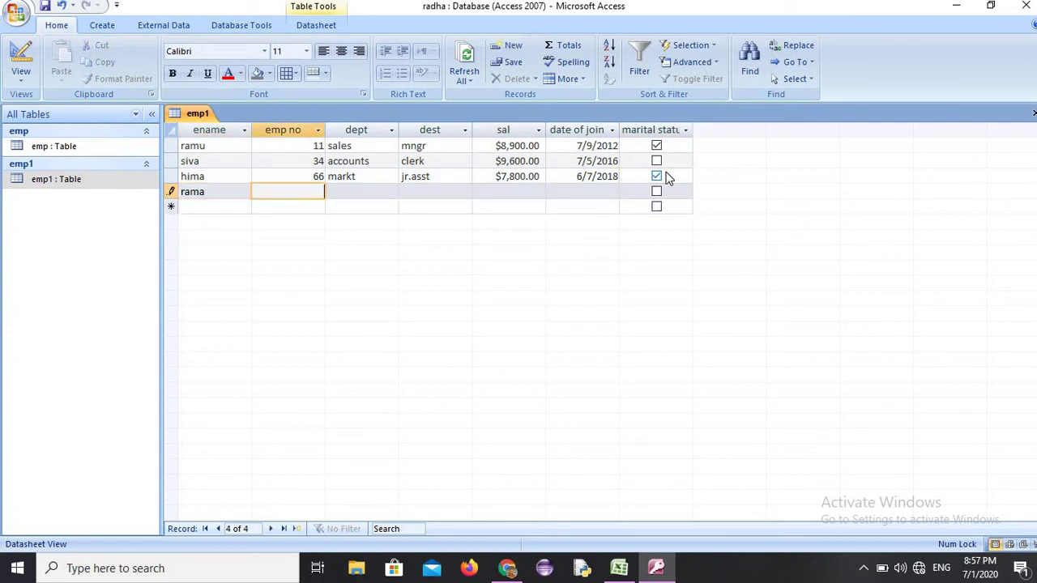
key("Tab")
type("53")
key("Tab")
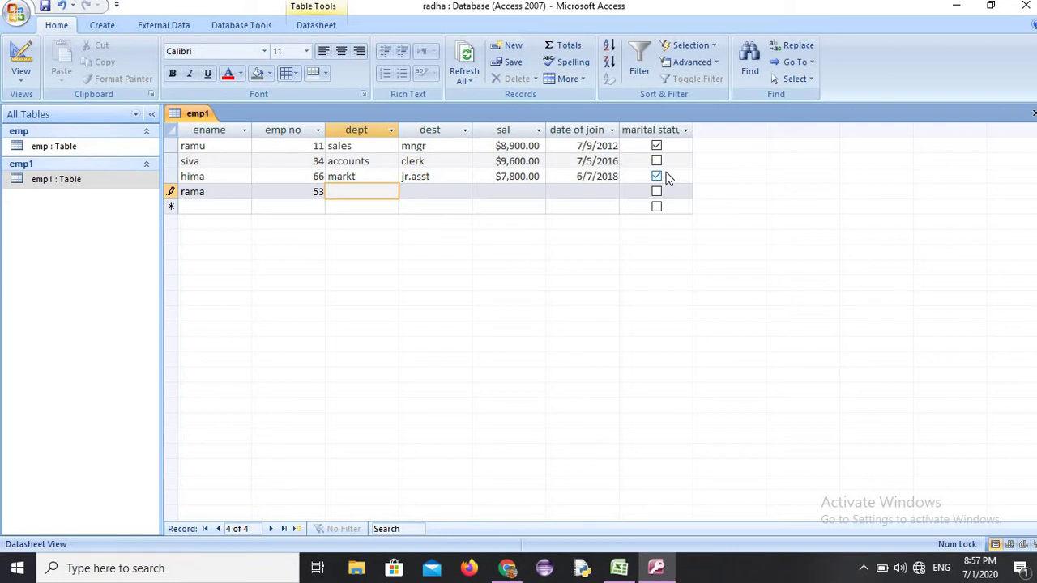
type("personal")
key("Tab")
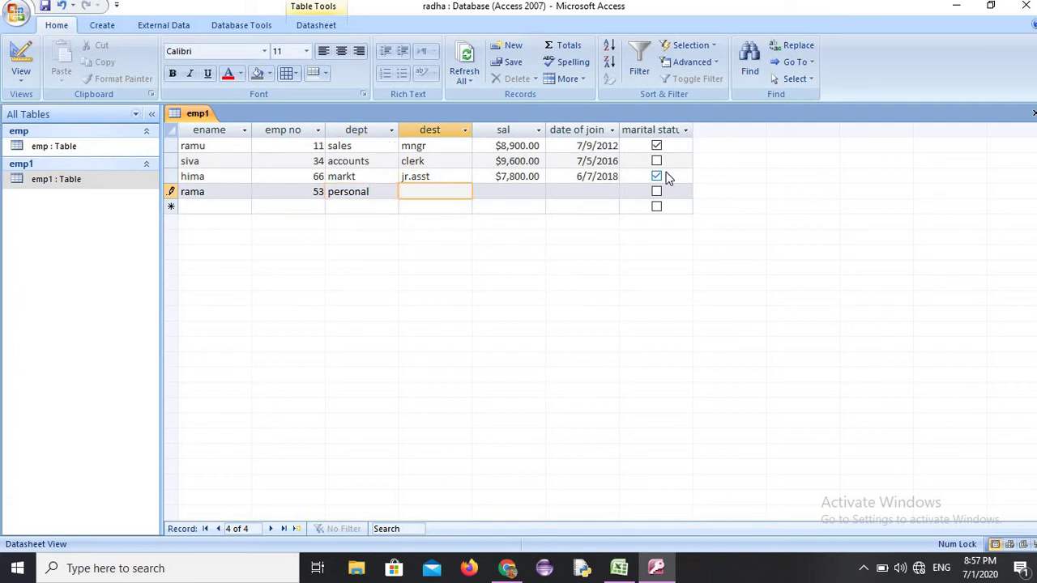
type("clerk")
key("Tab")
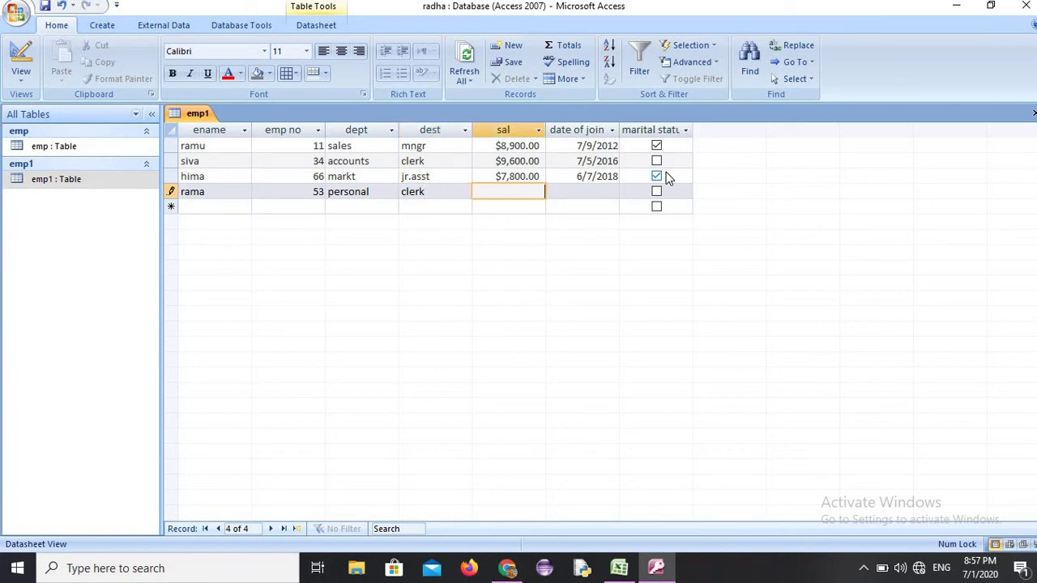
Step: Complete the fourth record with sal 8000, date of join 7-7-2017 and marital status checked
type("8000")
key("Tab")
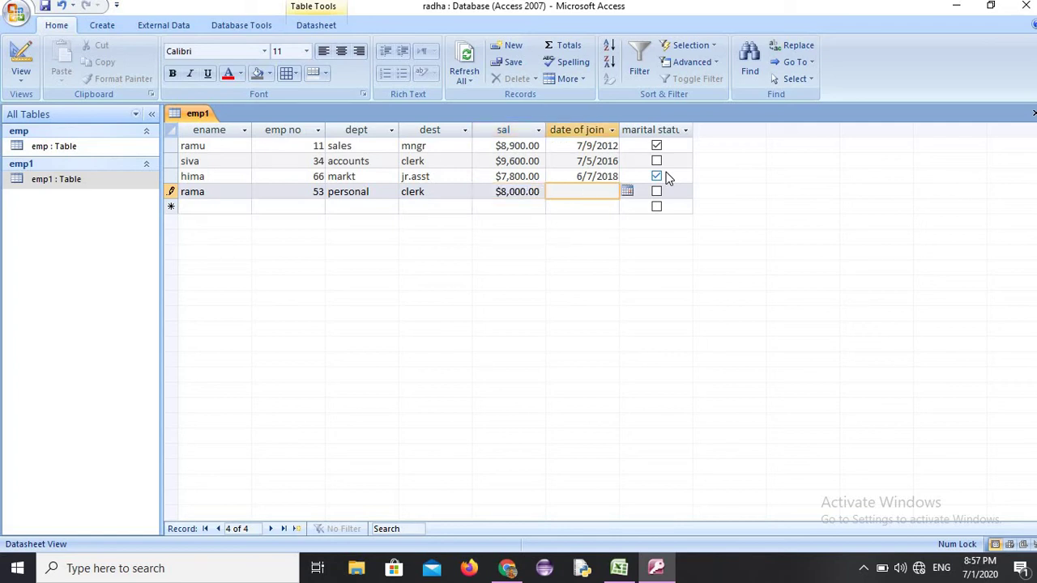
type("7-7-2017")
key("Tab")
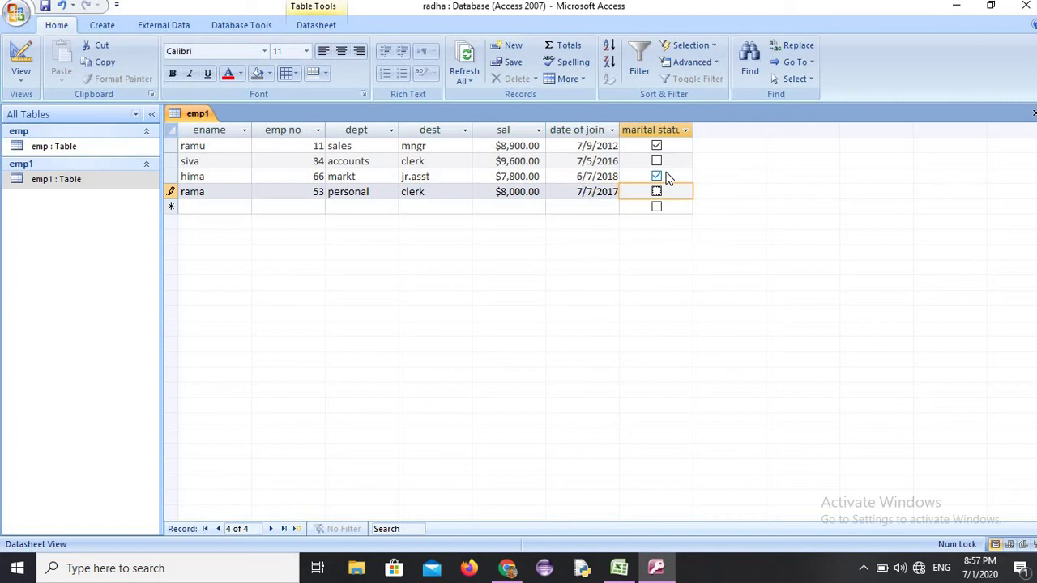
left_click(657, 191)
key("Tab")
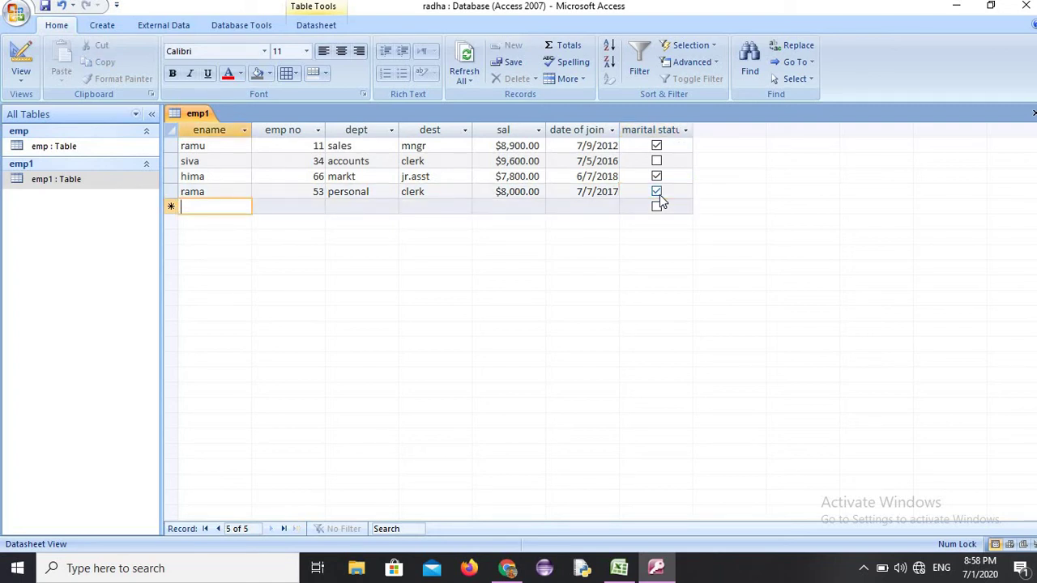
Step: Start the fifth record with the employee's name and number, dept medical and dest driver
type("sasi")
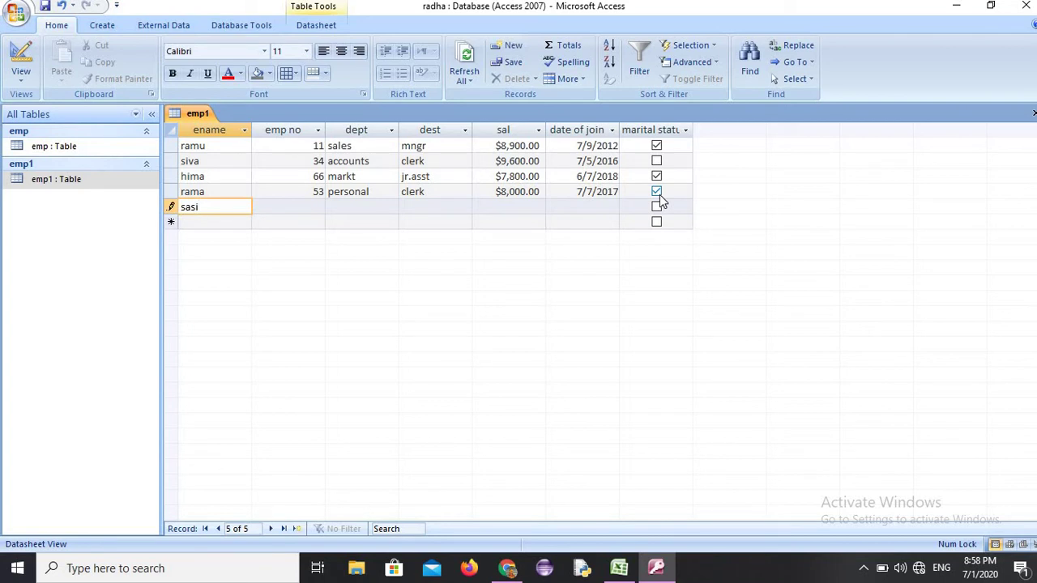
key("Tab")
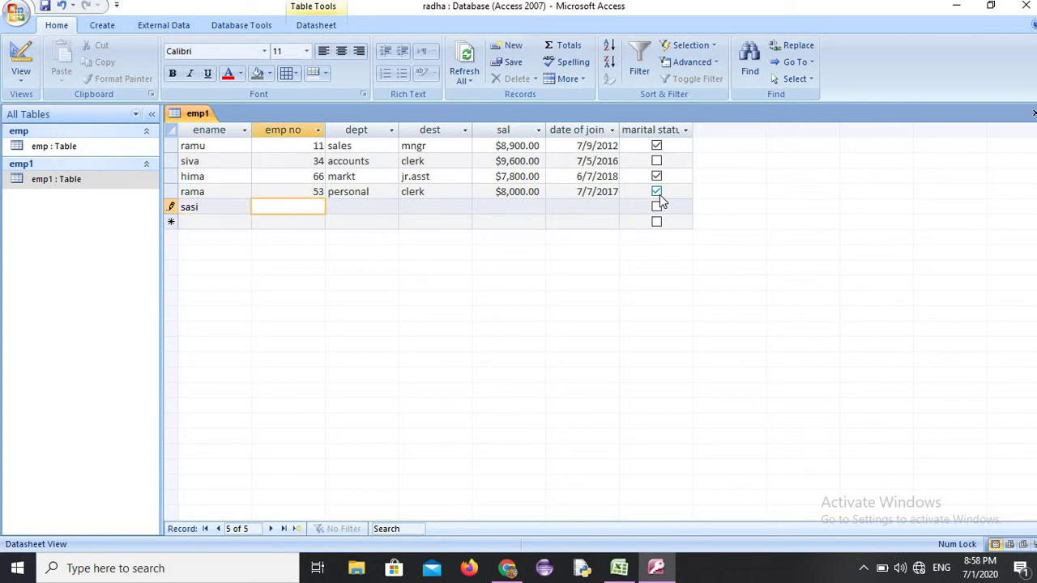
type("76")
key("Tab")
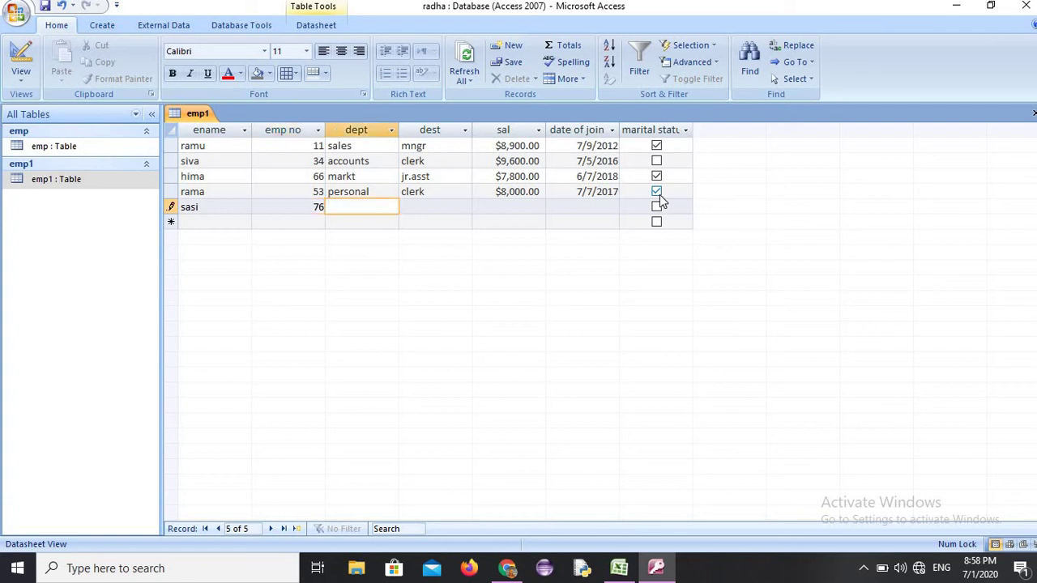
type("medical")
key("Tab")
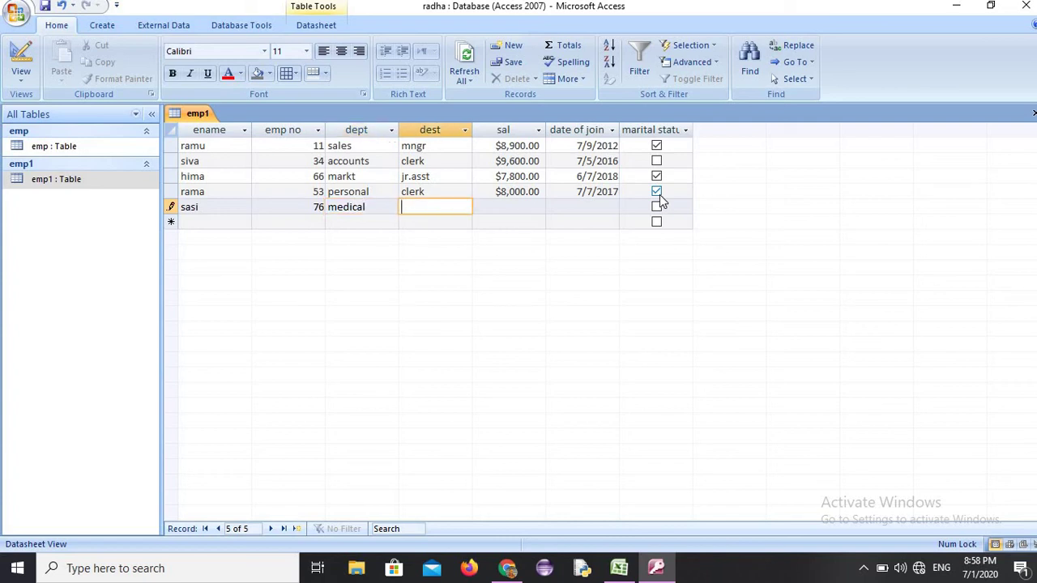
type("driver")
key("Tab")
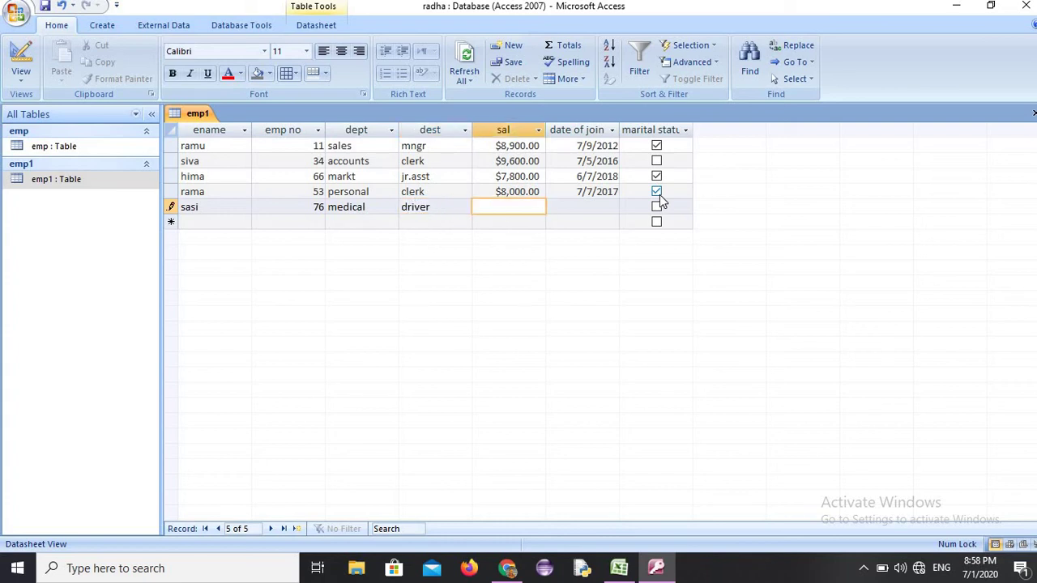
Step: Complete the fifth record with sal 6000, date of join 6-9-2013 and marital status unchecked, and close the emp1 table
type("6000")
key("Tab")
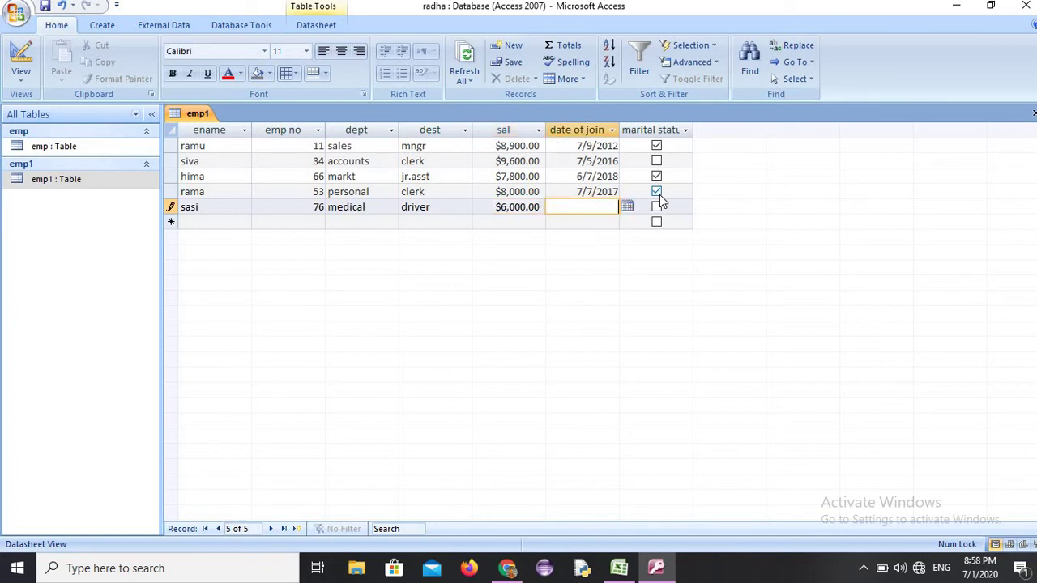
type("6-9-2013")
key("Tab")
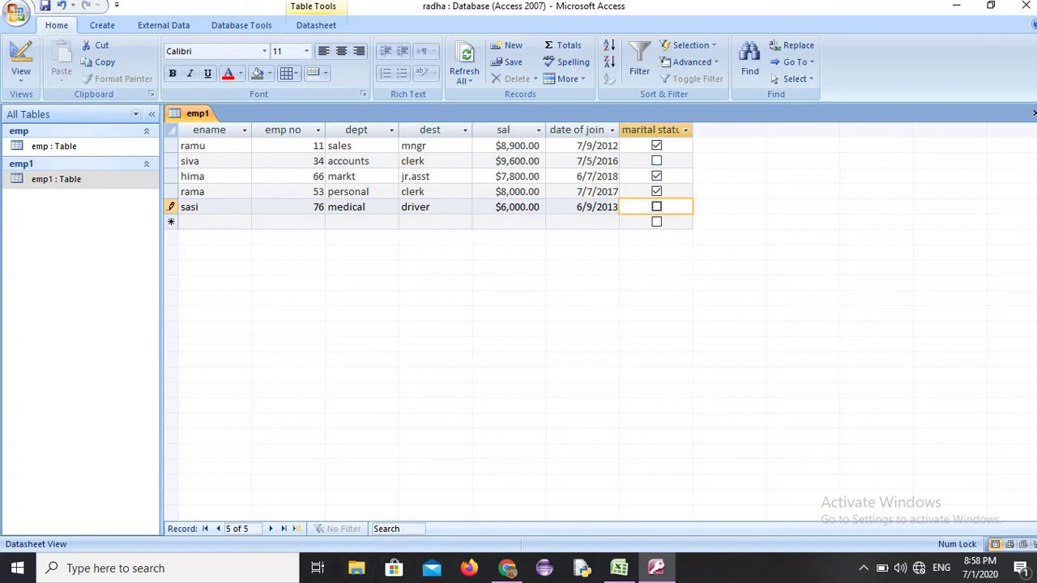
left_click(1033, 116)
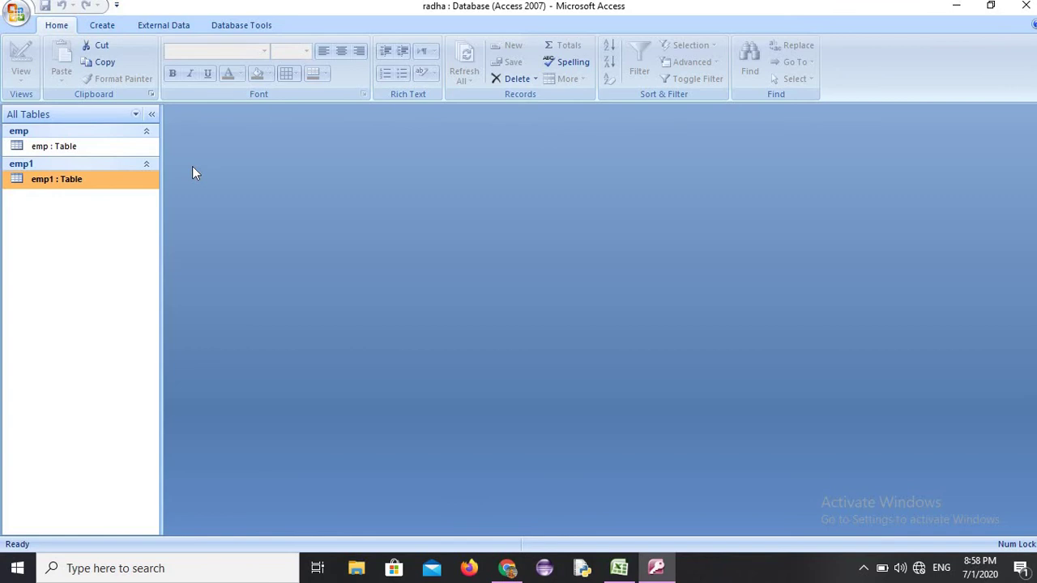
Step: Reopen the emp1 table to review its saved records, and close it again
double_click(73, 181)
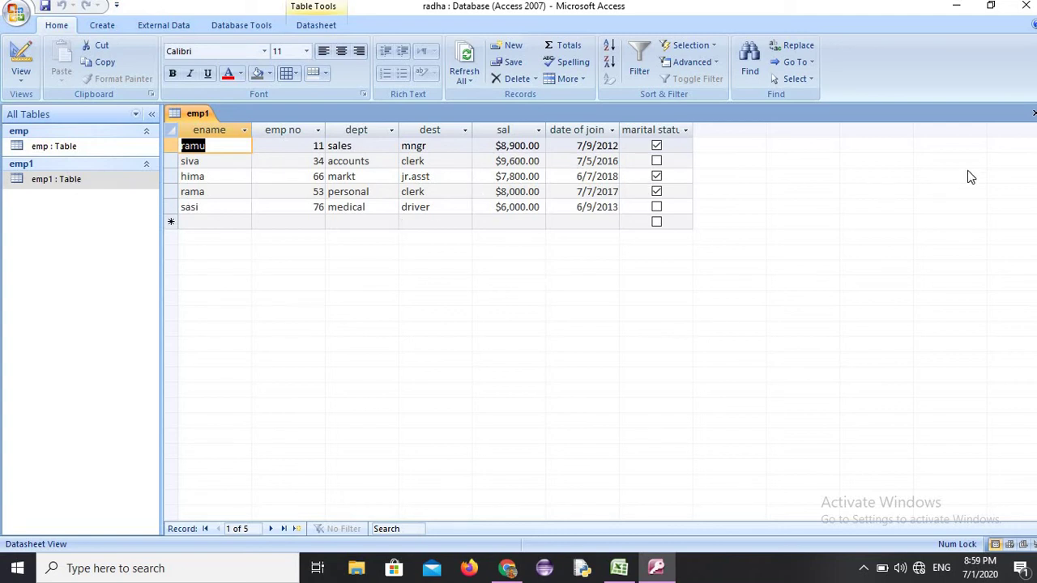
left_click(1033, 116)
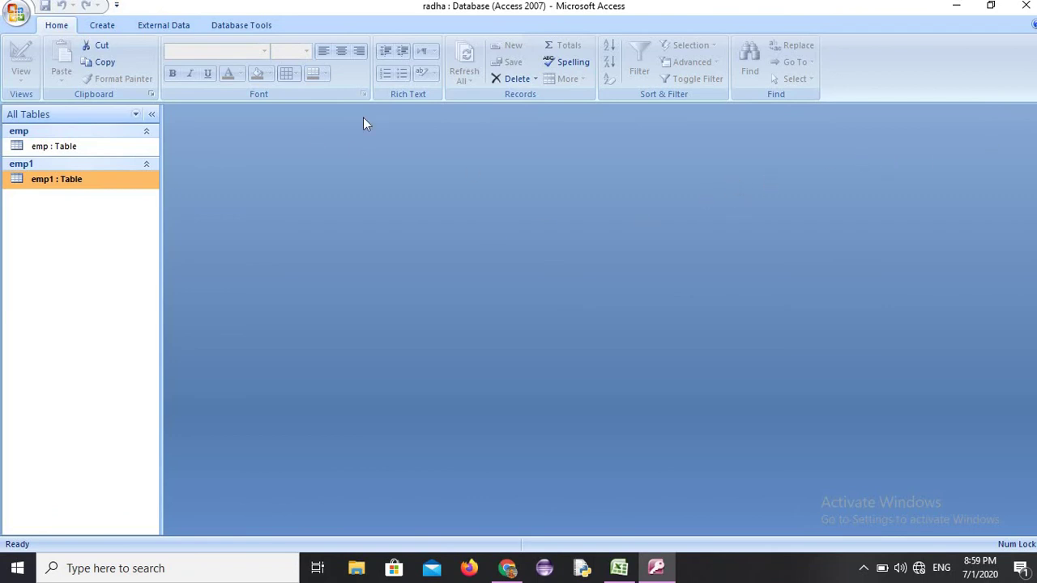
Step: Create a new table in Design view with sname as its first field, using the Text data type
left_click(103, 29)
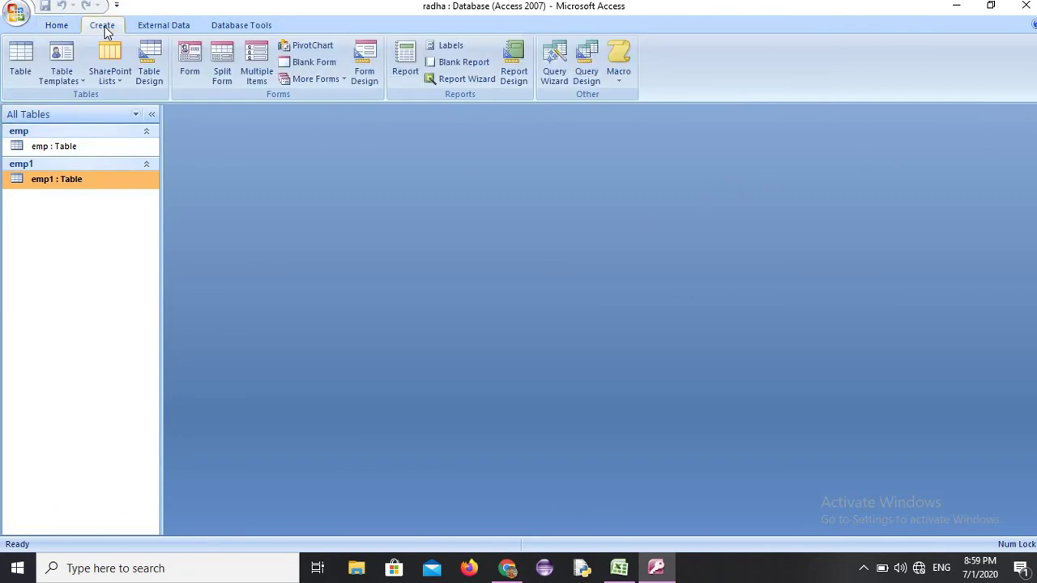
left_click(149, 63)
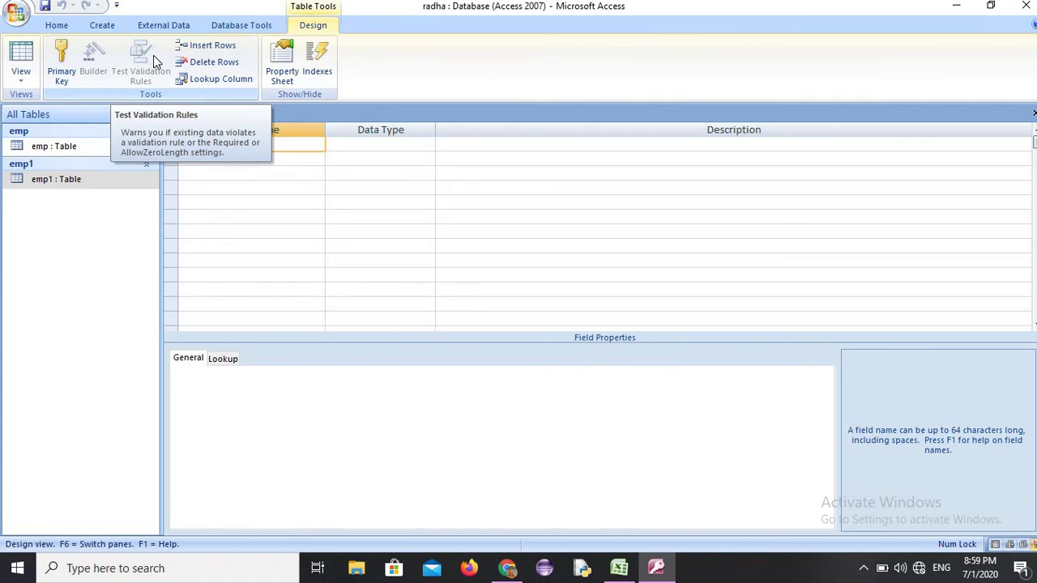
type("s")
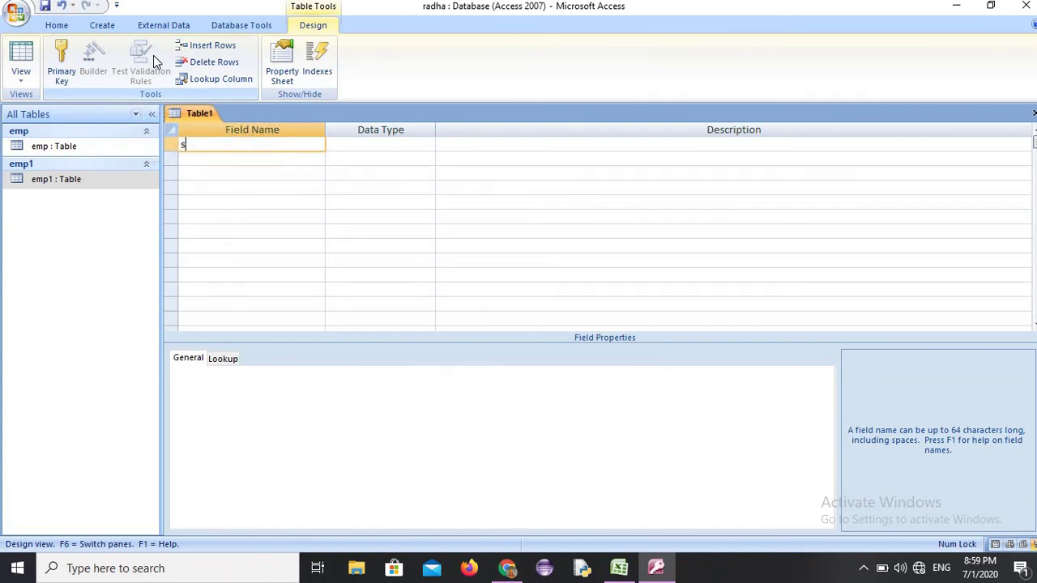
type("name")
key("Tab")
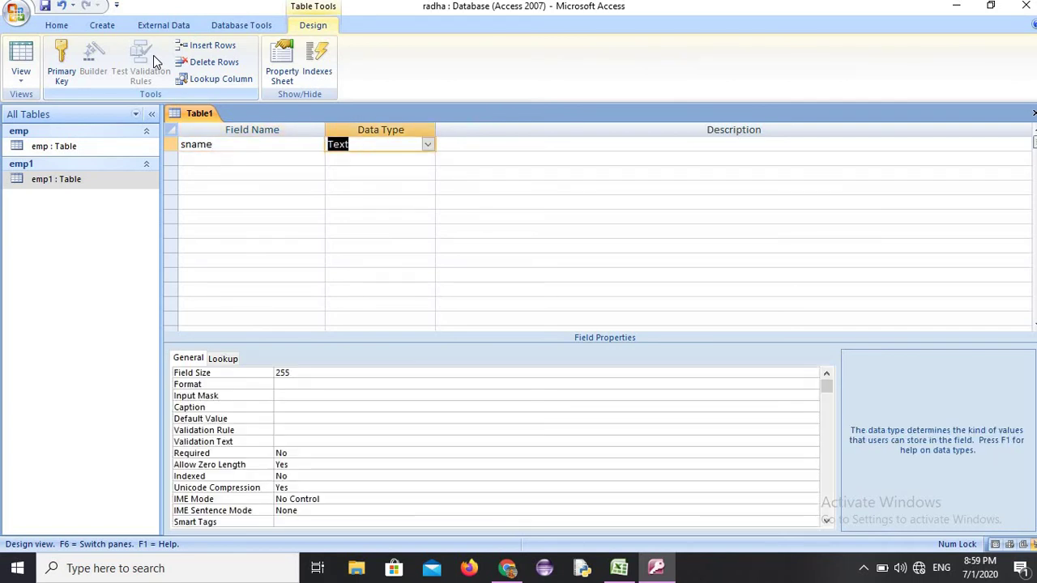
key("Tab")
key("Tab")
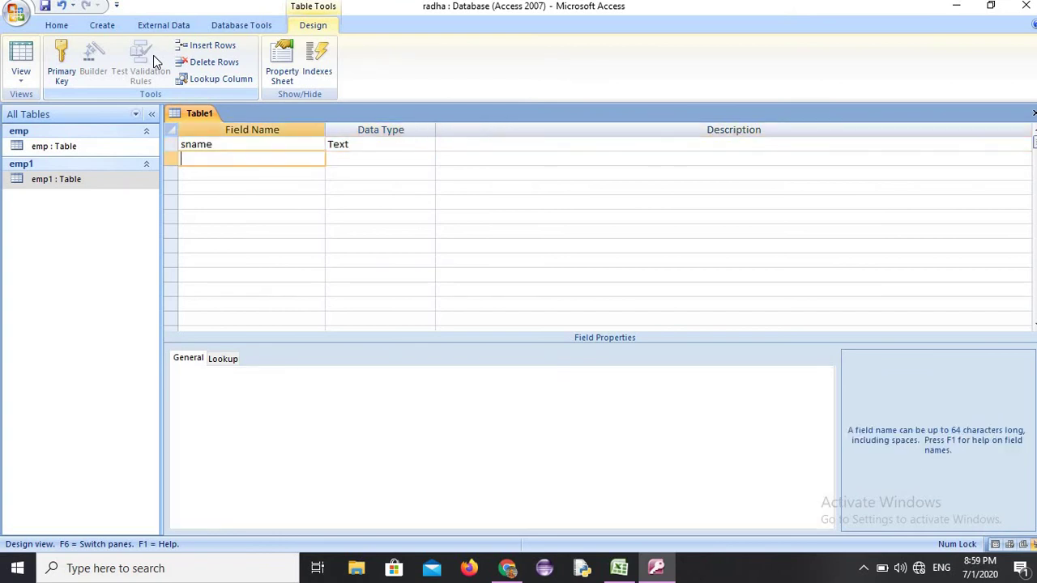
Step: Add the fields s1 and s2 below sname, both with the Number data type
type("s1")
key("Tab")
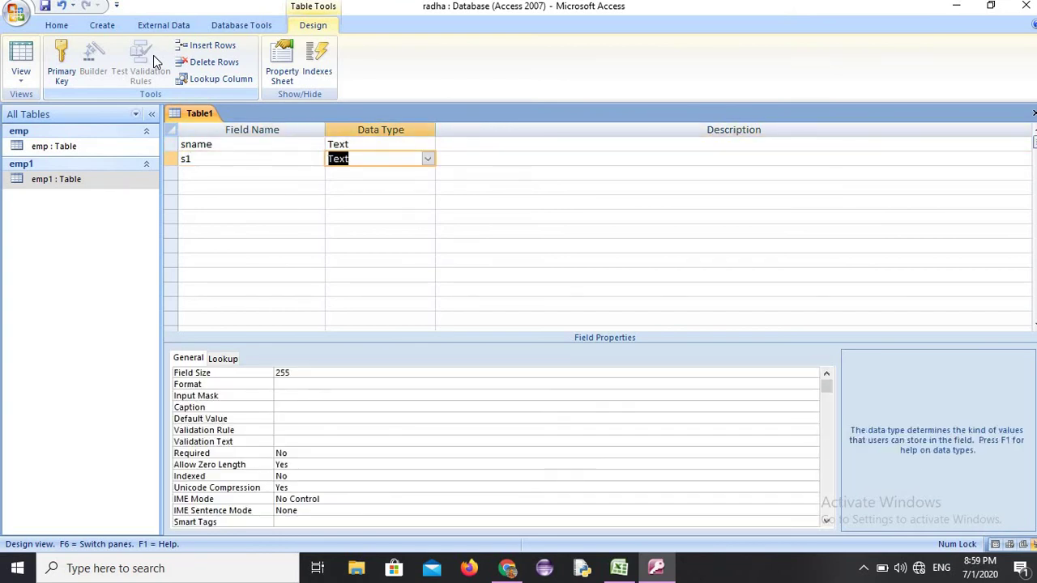
type("n")
key("Tab")
key("Tab")
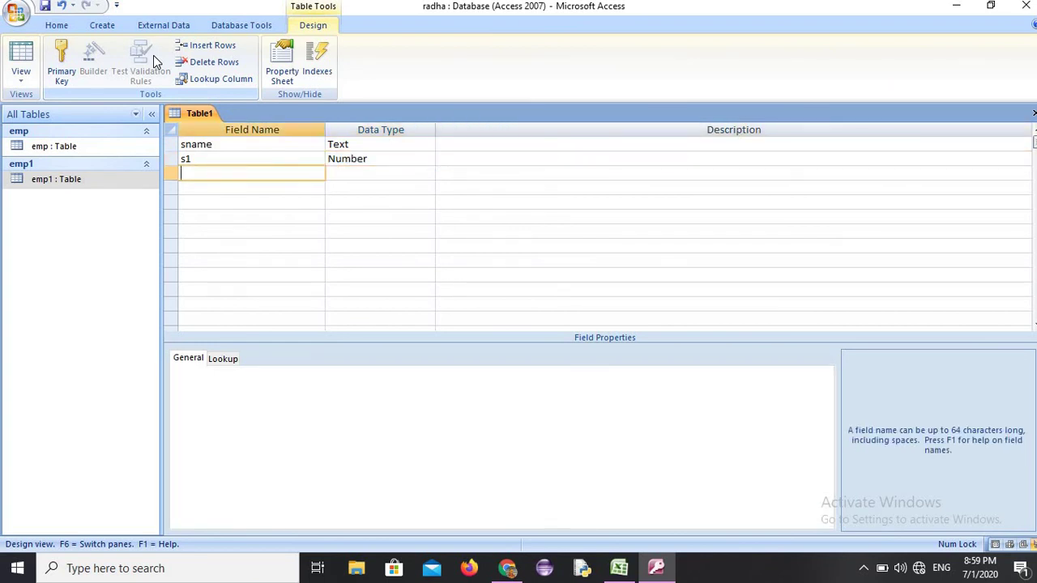
type("s2")
key("Tab")
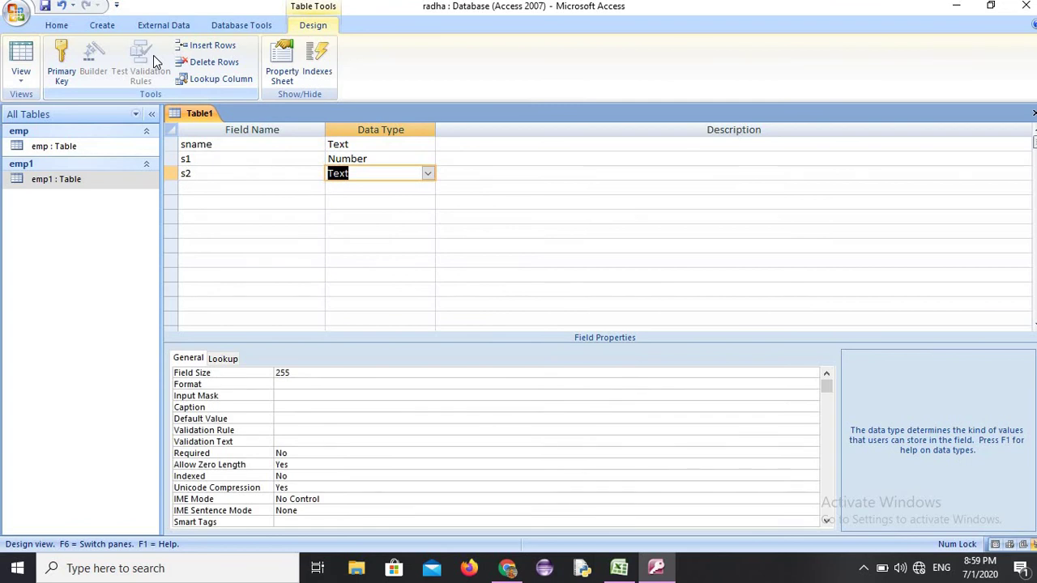
type("n")
key("Tab")
key("Tab")
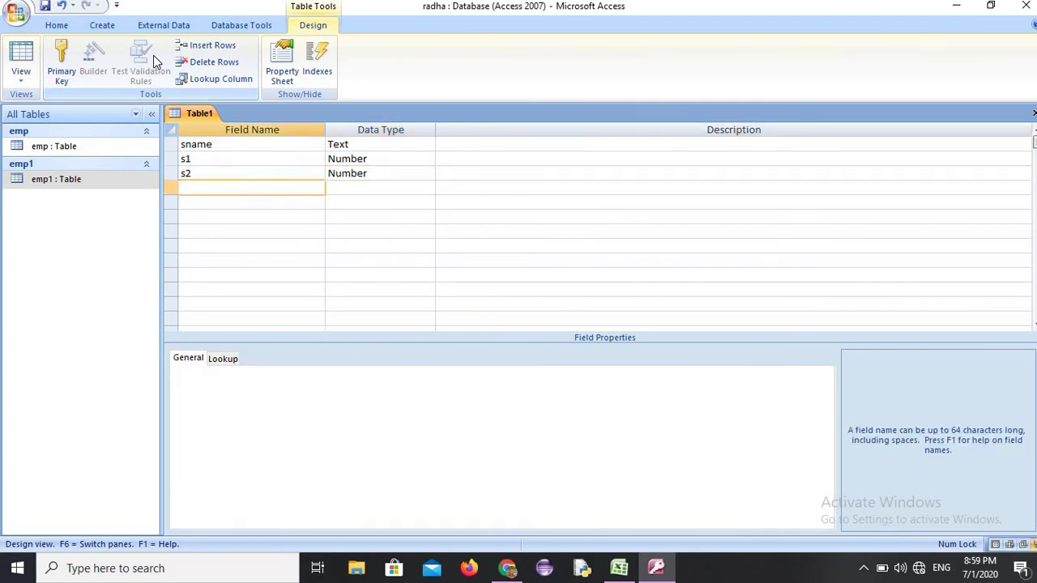
Step: Add the fields s3 and s4 below s2, both with the Number data type
type("s3")
key("Tab")
type("n")
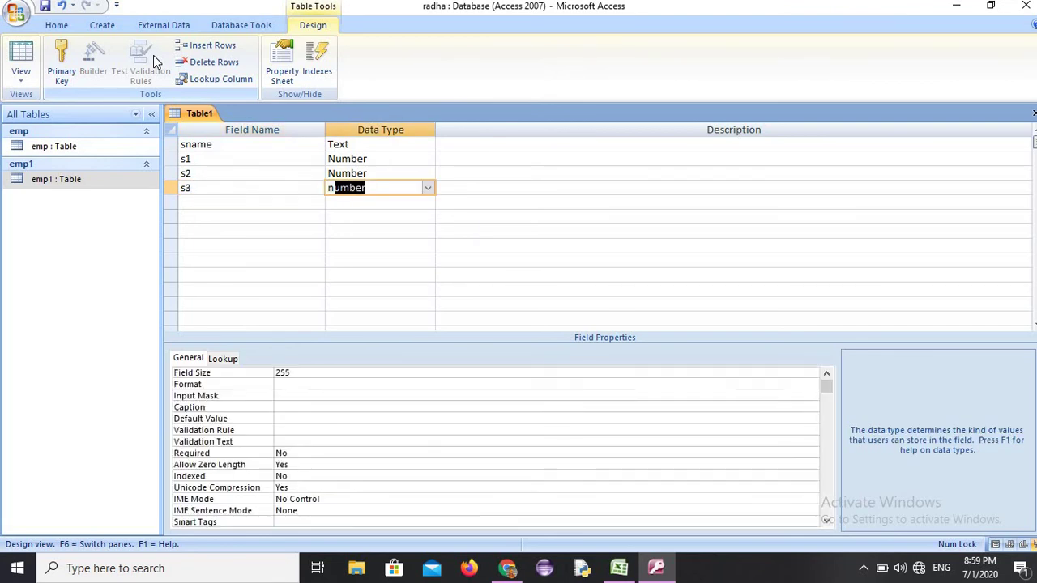
key("Tab")
key("Tab")
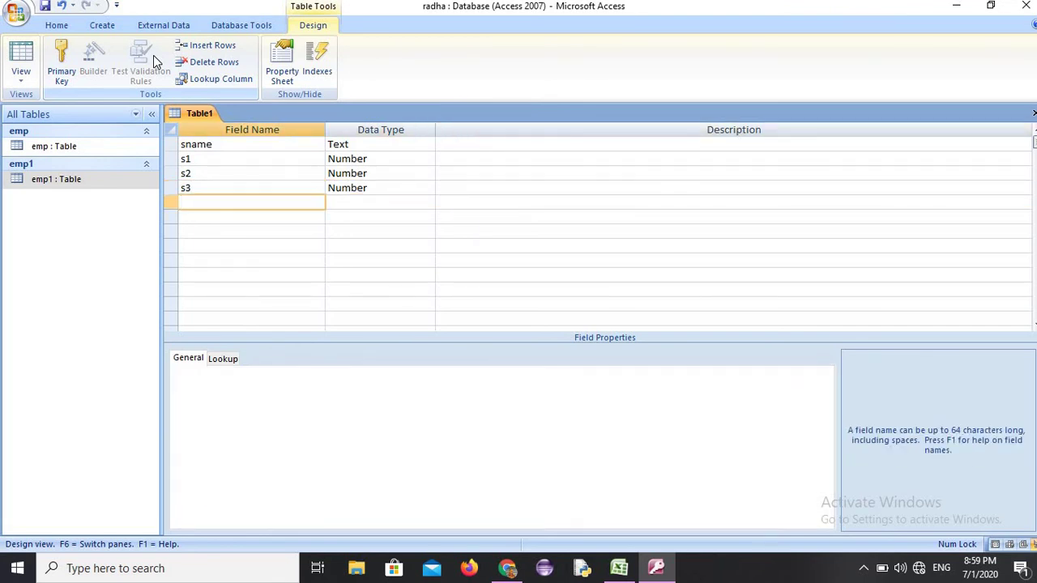
type("s4")
key("Tab")
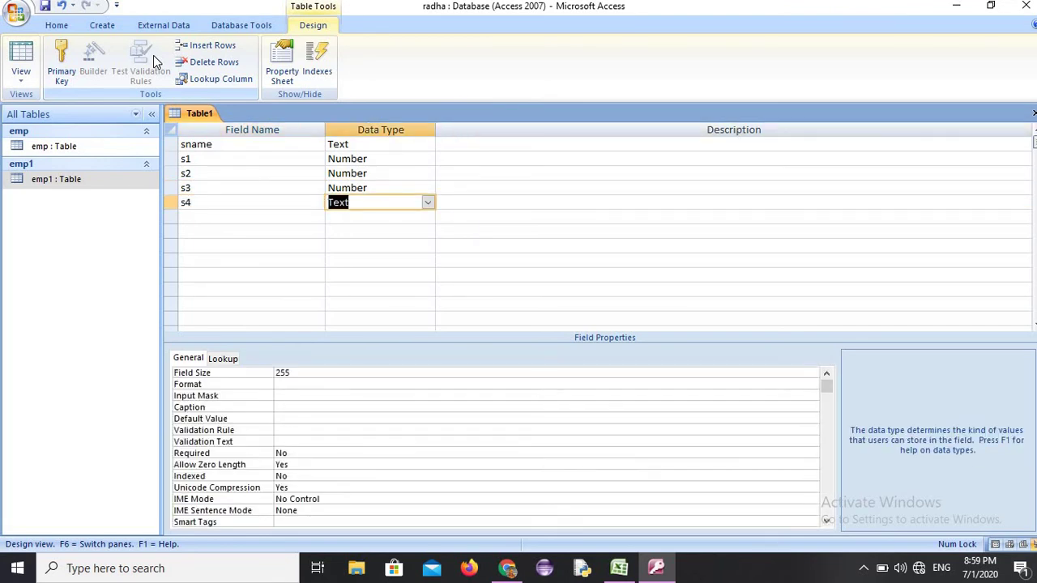
type("n")
key("Tab")
key("Tab")
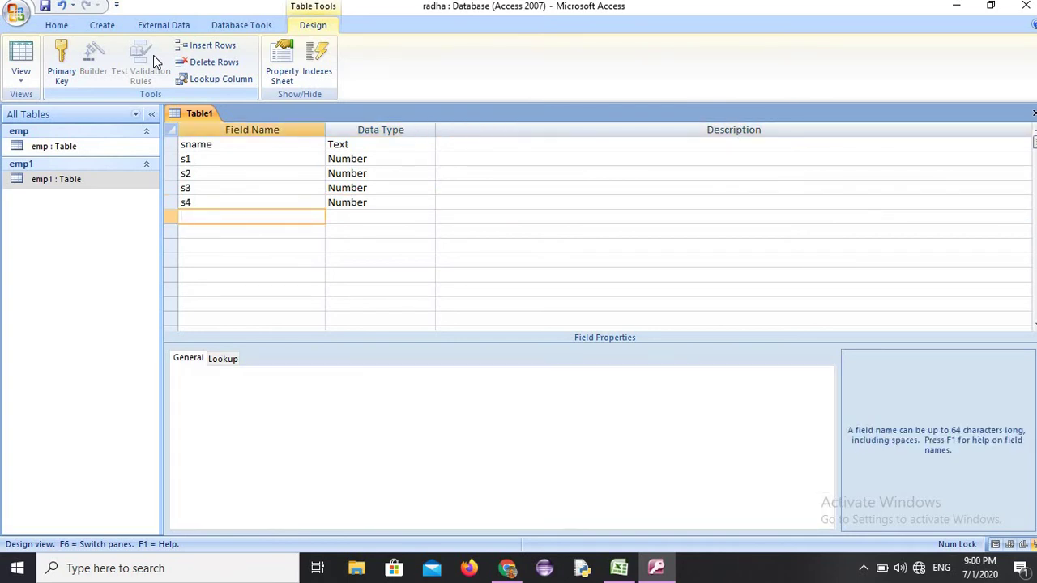
Step: Add the fields total and avg at the end of the field list, both with the Number data type
type("tota")
type("l")
key("Tab")
type("n")
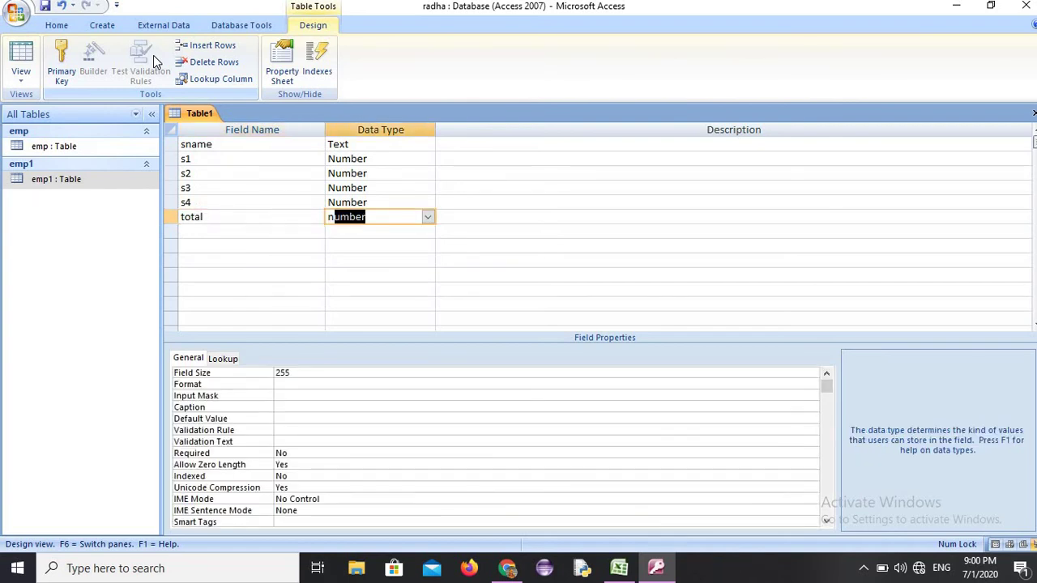
key("Tab")
key("Tab")
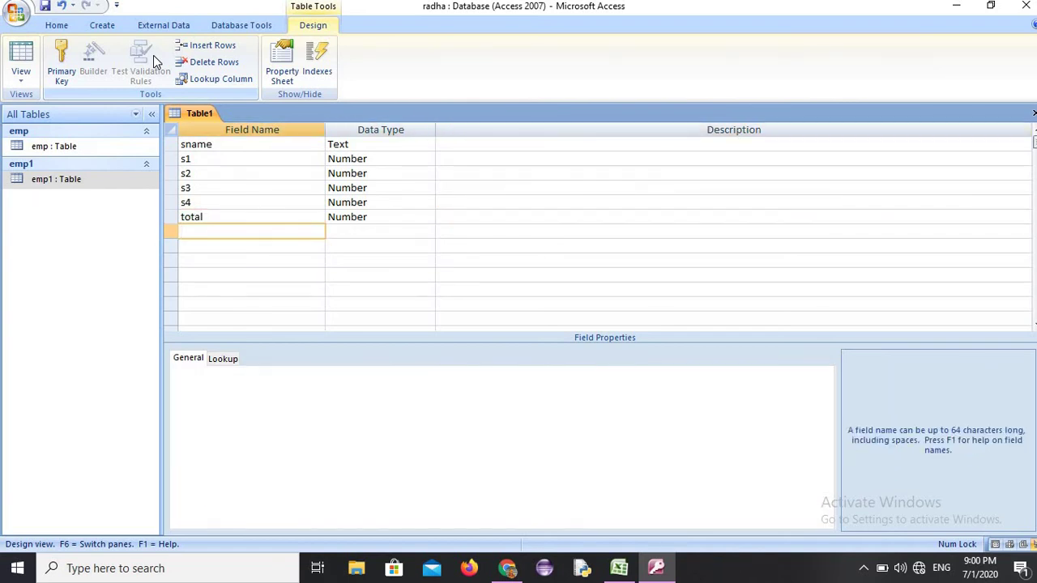
type("avg")
key("Tab")
type("n")
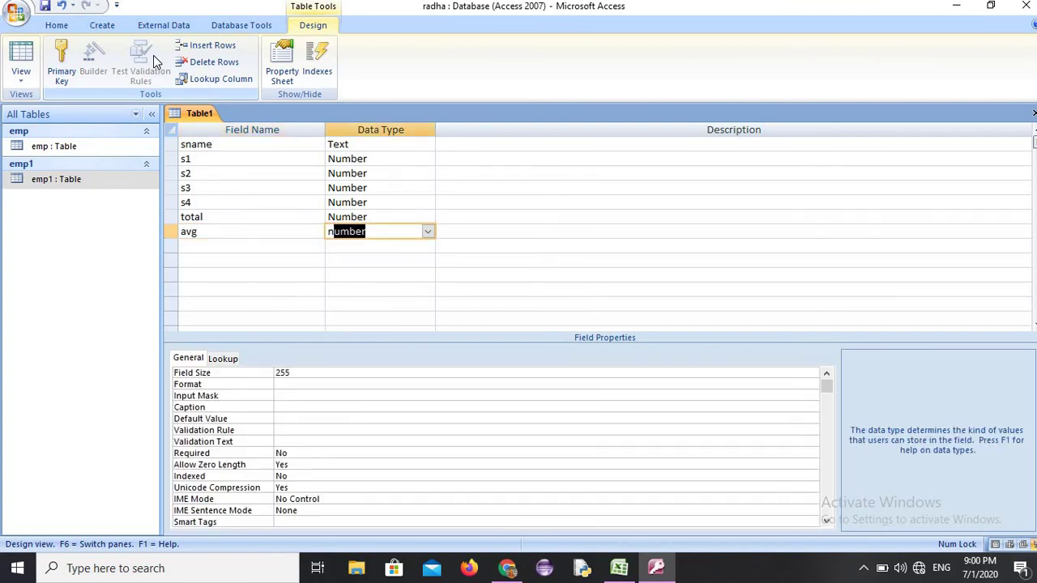
key("Tab")
key("Tab")
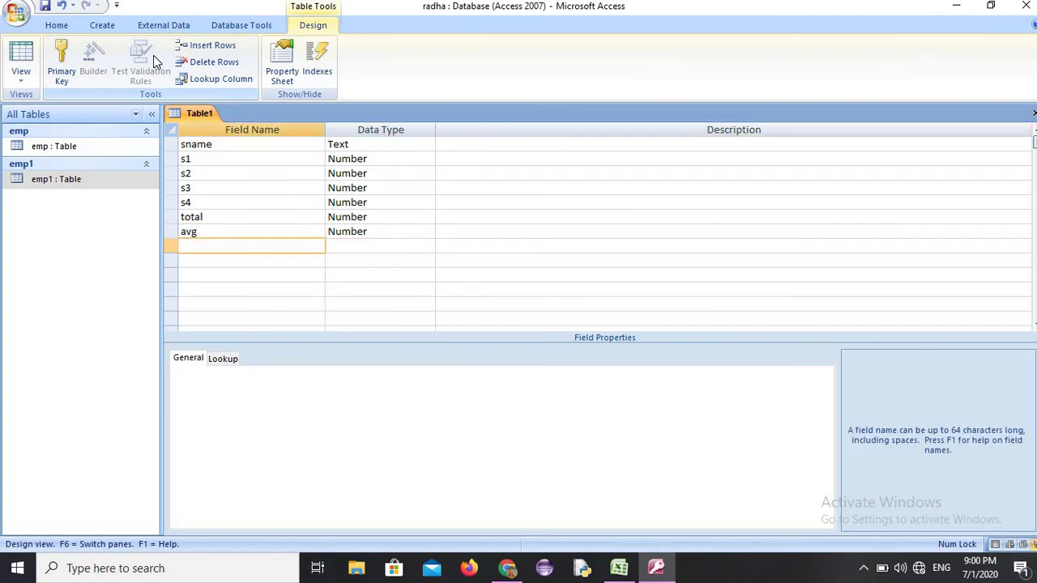
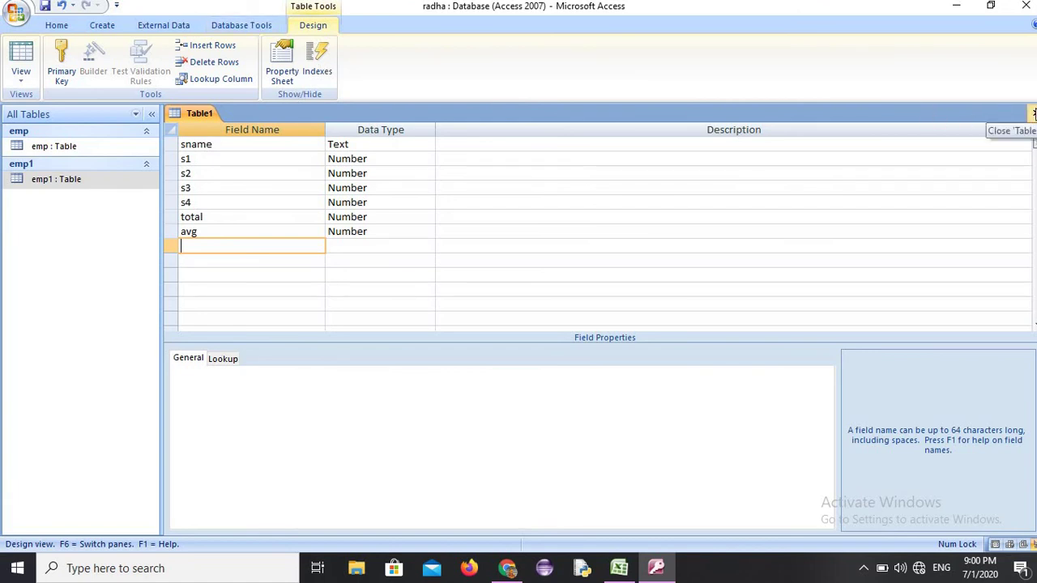
Step: Close the new table design, saving it as student without creating a primary key
left_click(1034, 113)
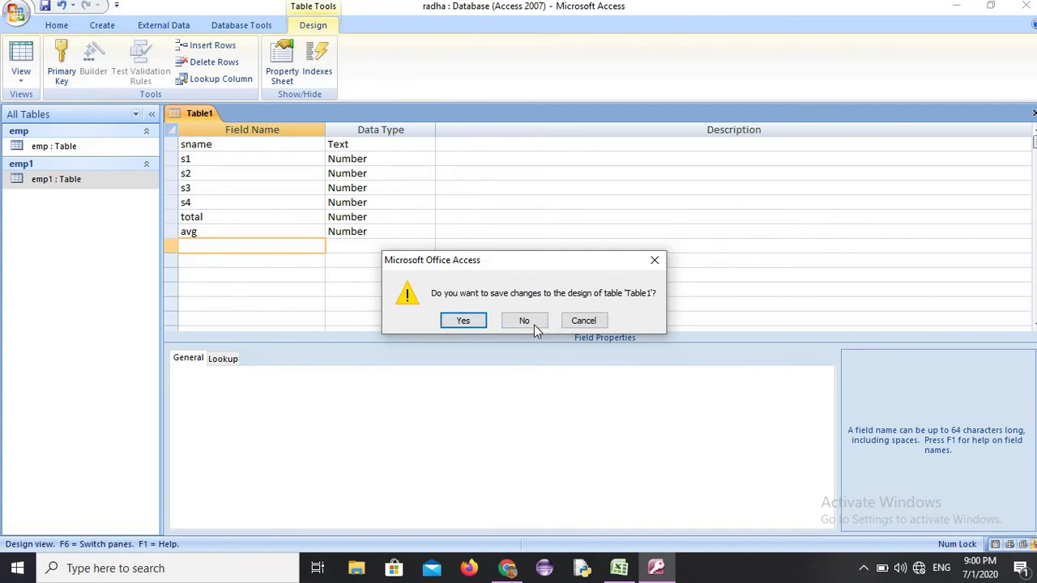
left_click(461, 325)
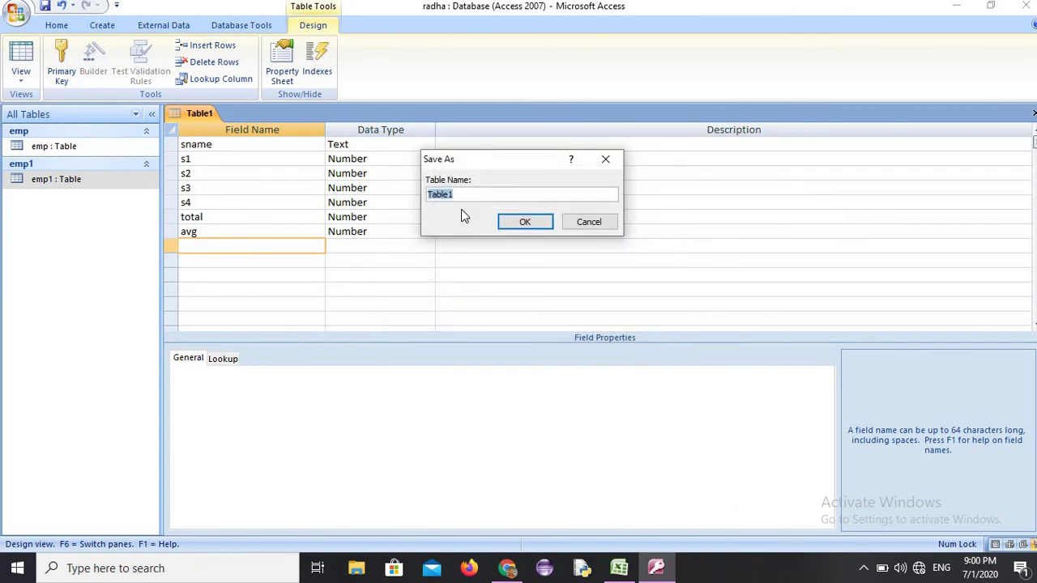
type("student")
left_click(525, 222)
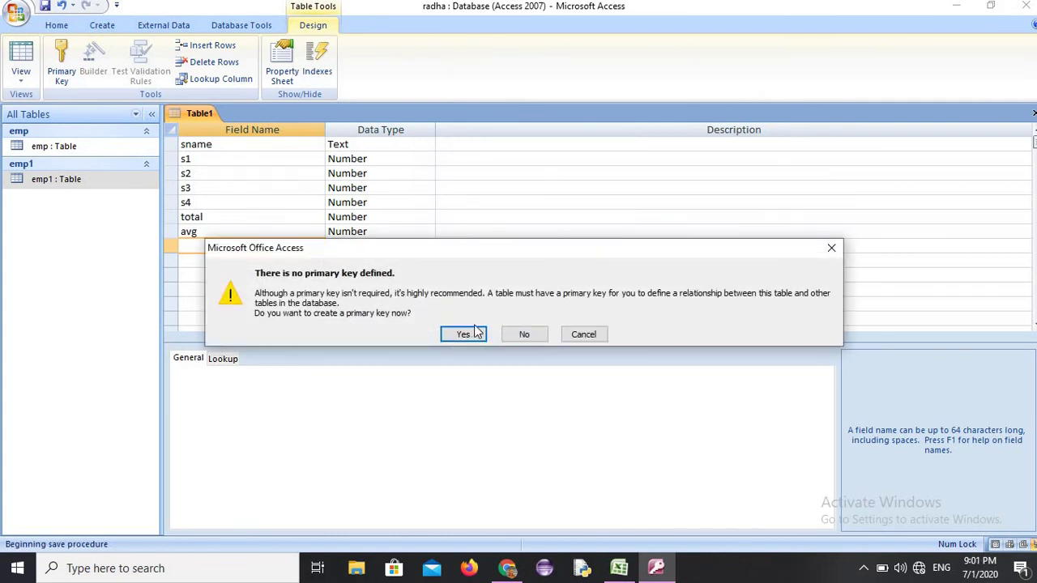
left_click(528, 336)
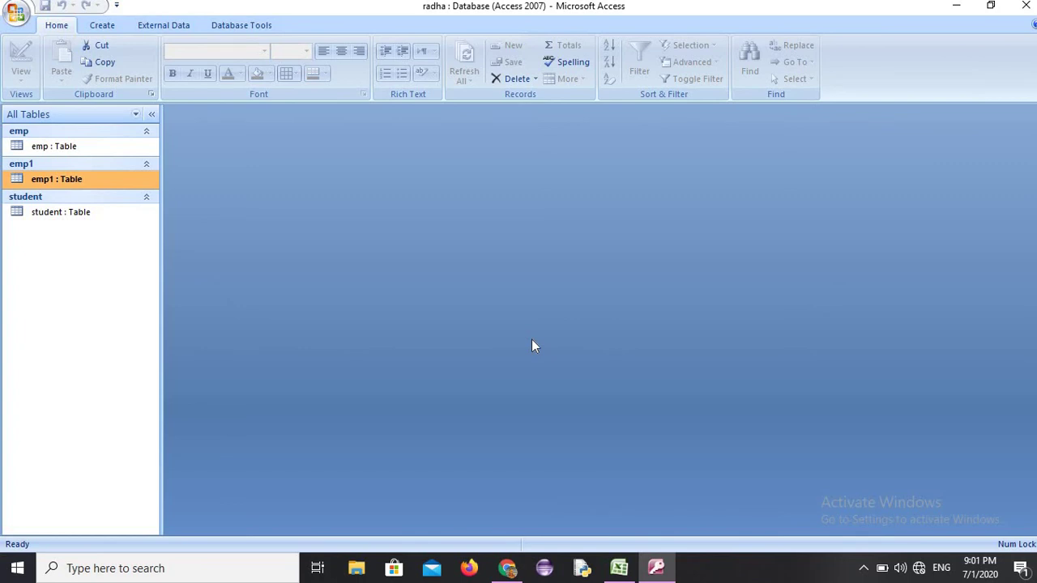
Step: Open the student table and enter the first student's name with marks 56, 67, 78 and 87 in s1 to s4, leaving total and avg empty
double_click(68, 213)
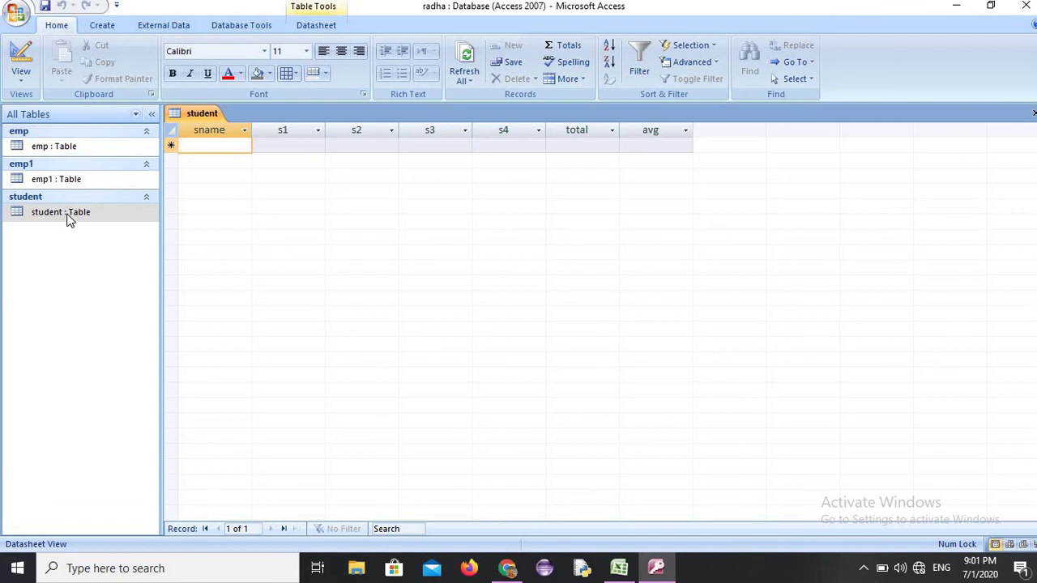
type("ra")
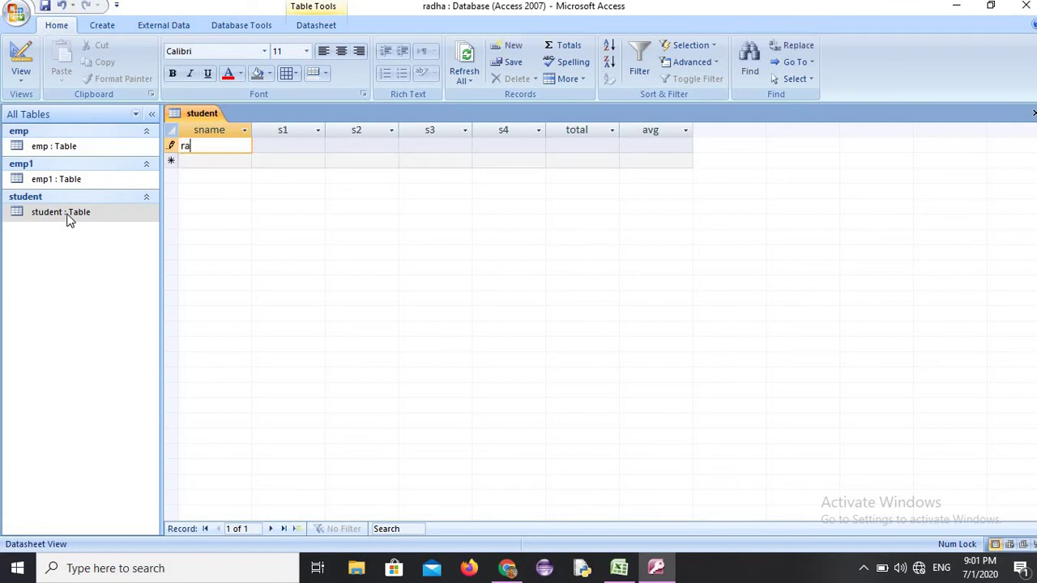
type("ju")
key("Tab")
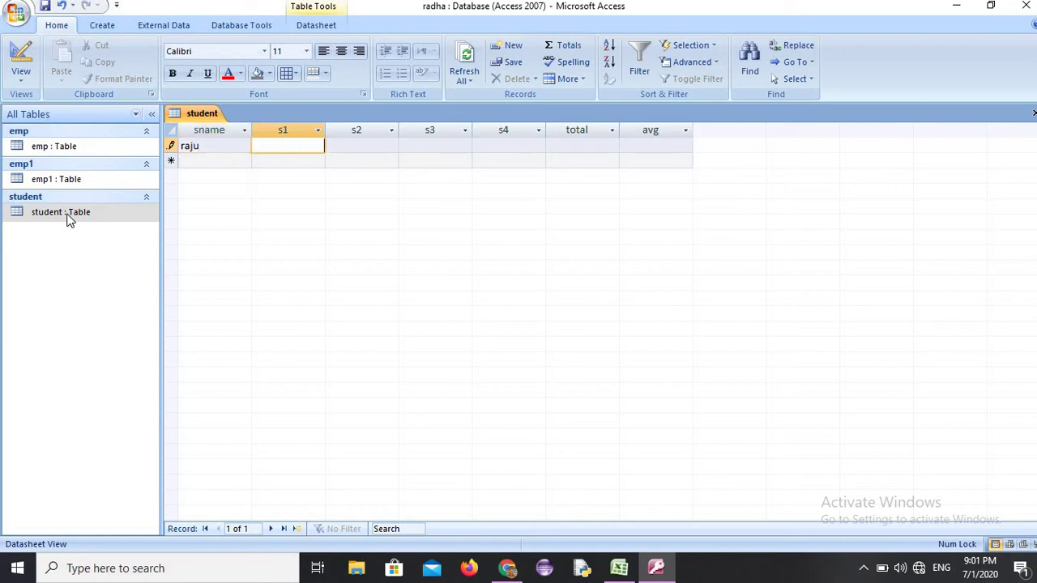
type("56")
key("Tab")
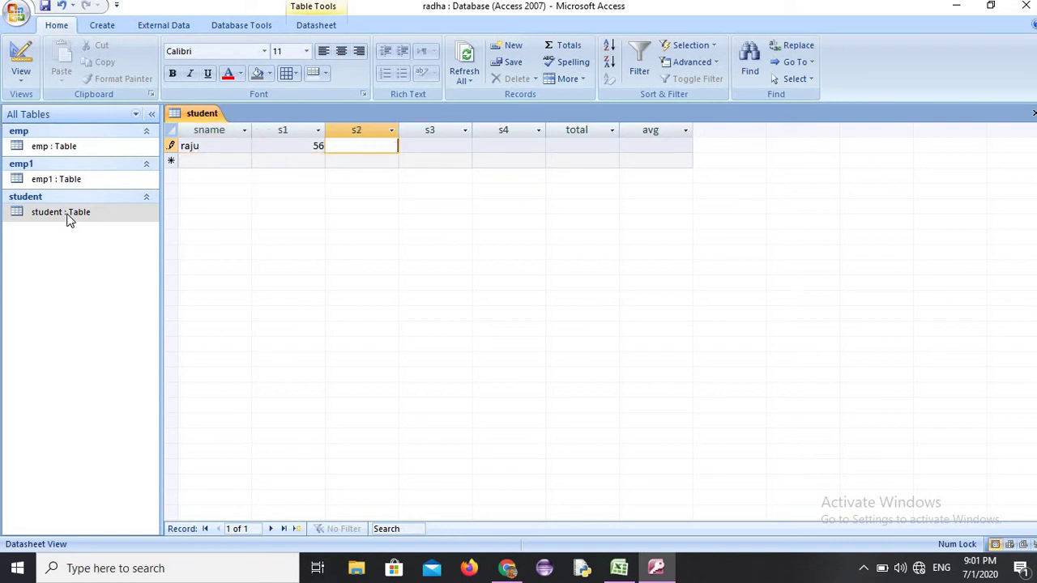
type("67")
key("Tab")
type("78")
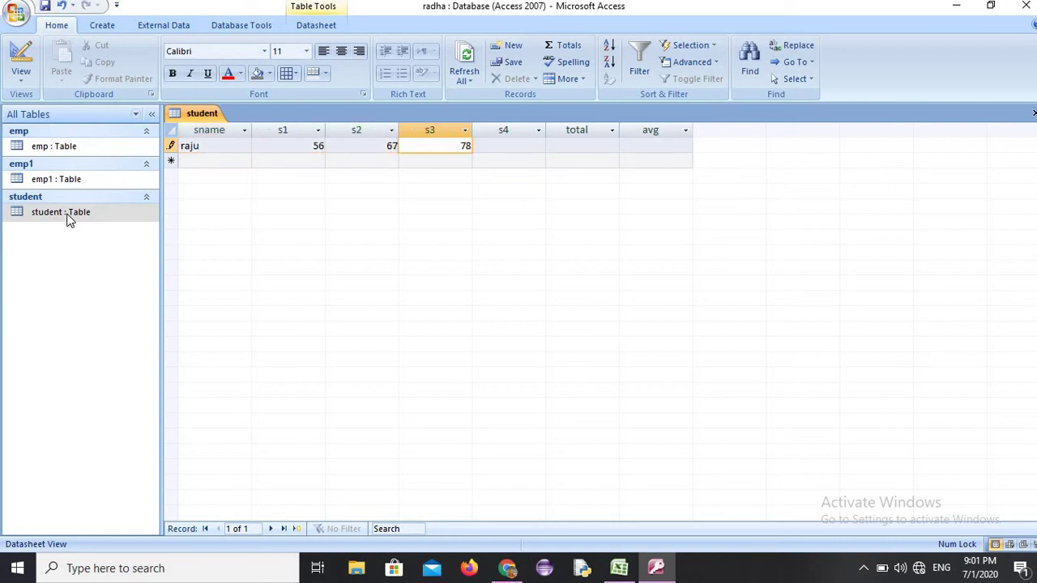
key("Tab")
type("87")
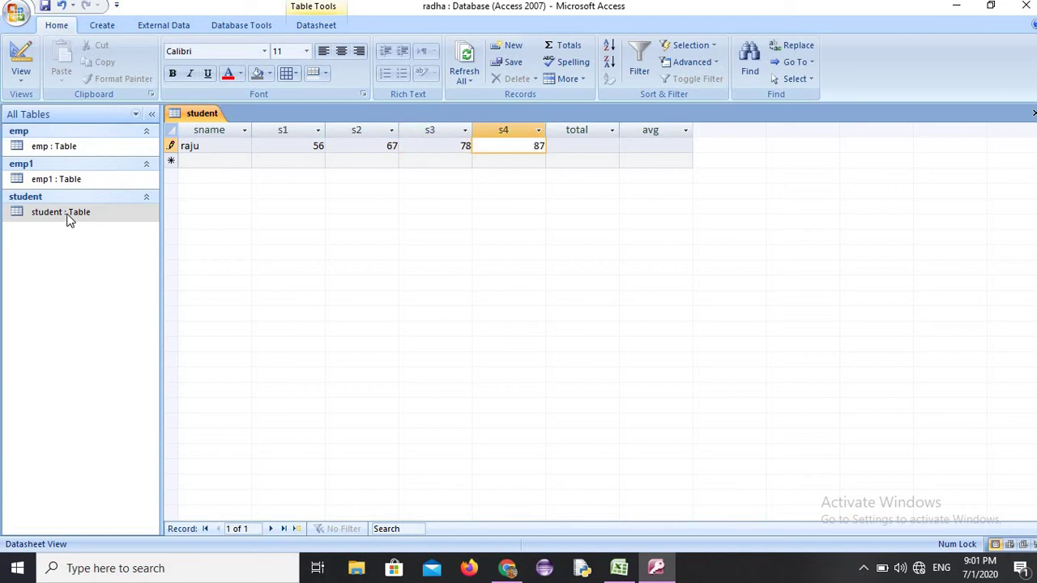
key("Tab")
key("Tab")
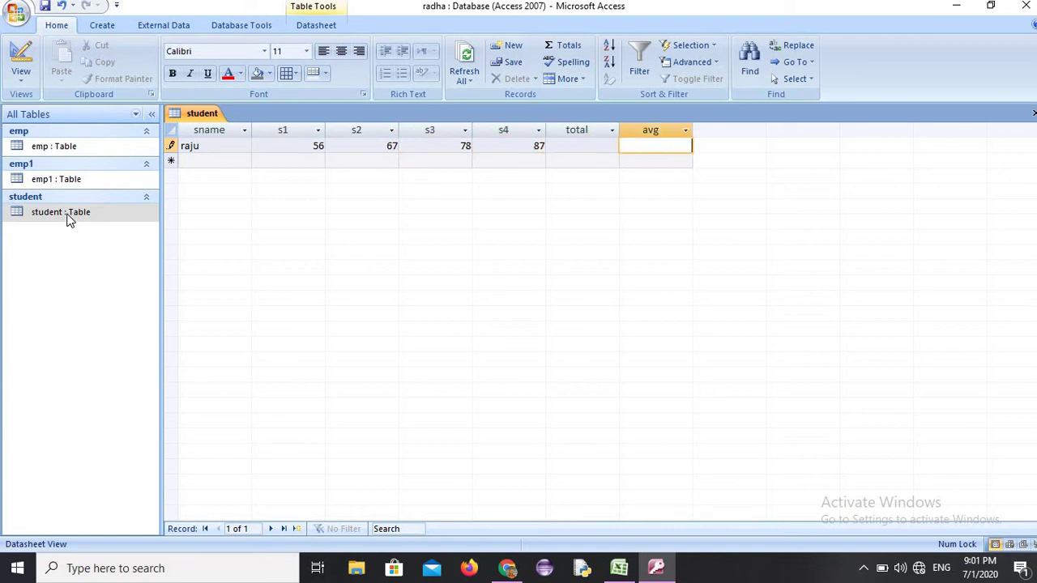
key("Tab")
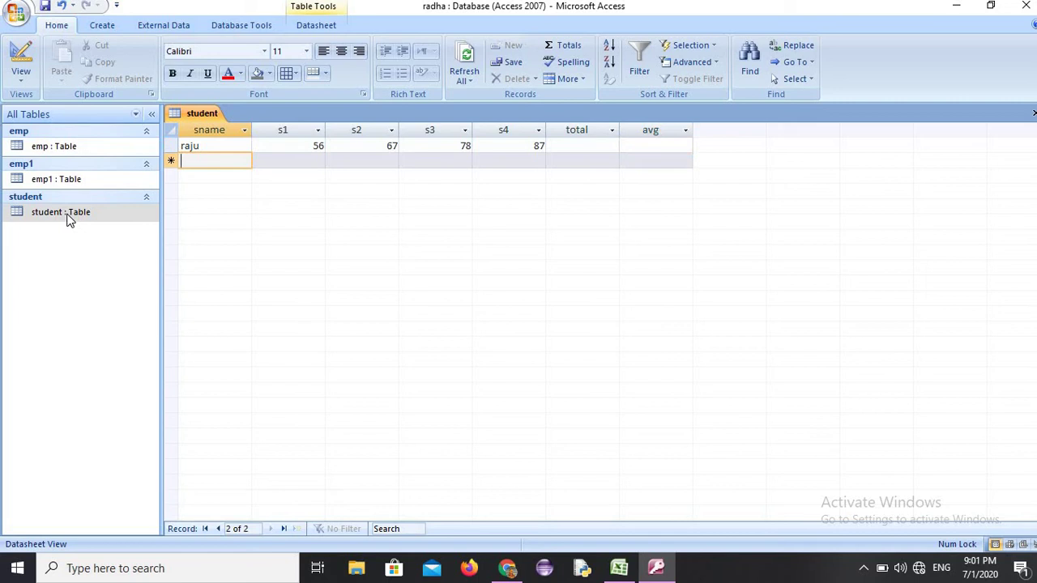
Step: Enter the second student's record with the name and marks 76, 65, 54 and 87 in s1 to s4
type("jaanu")
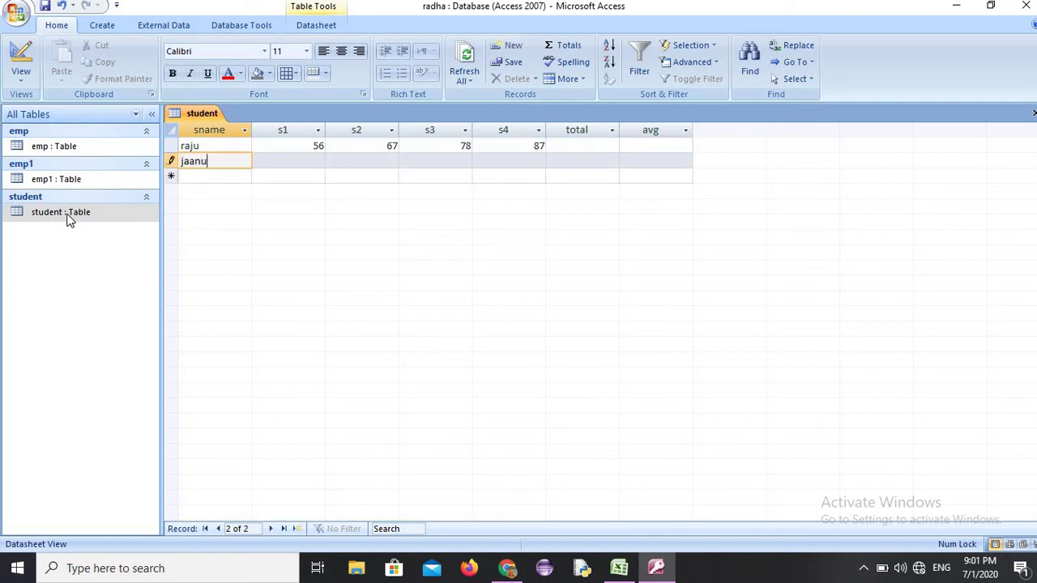
key("Tab")
type("76")
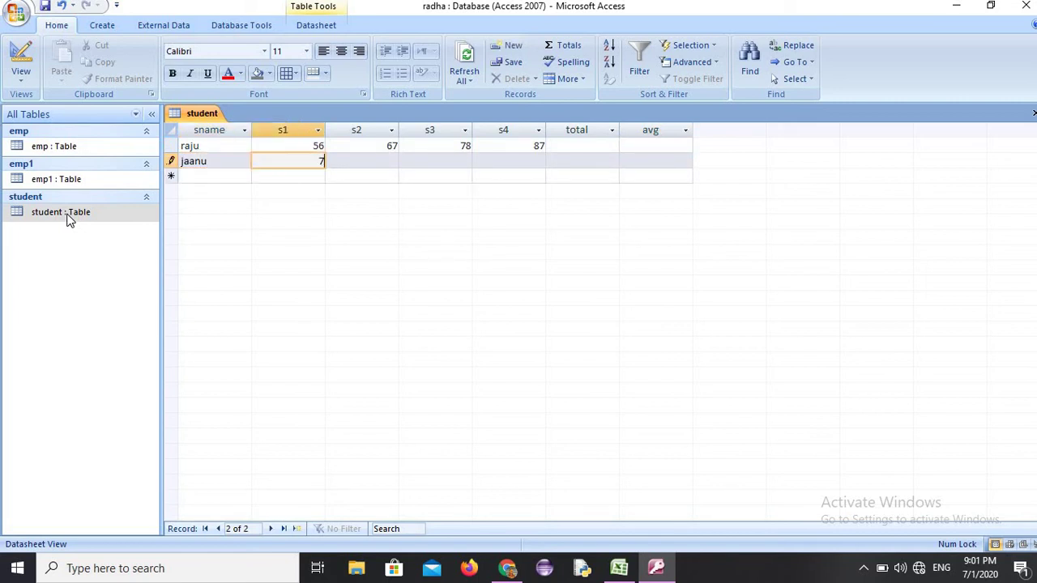
key("Tab")
type("65")
key("Tab")
type("54")
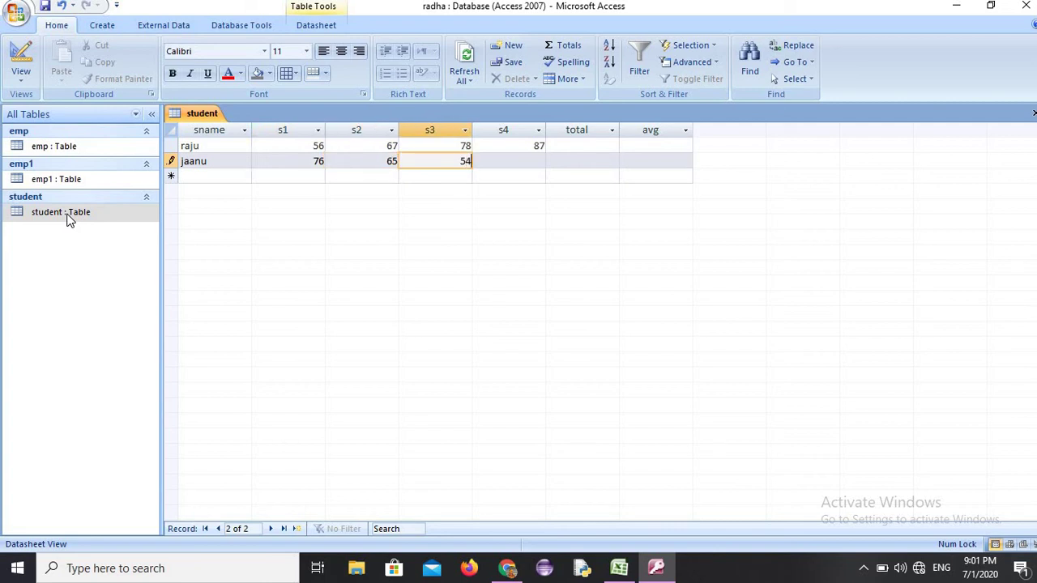
key("Tab")
type("87")
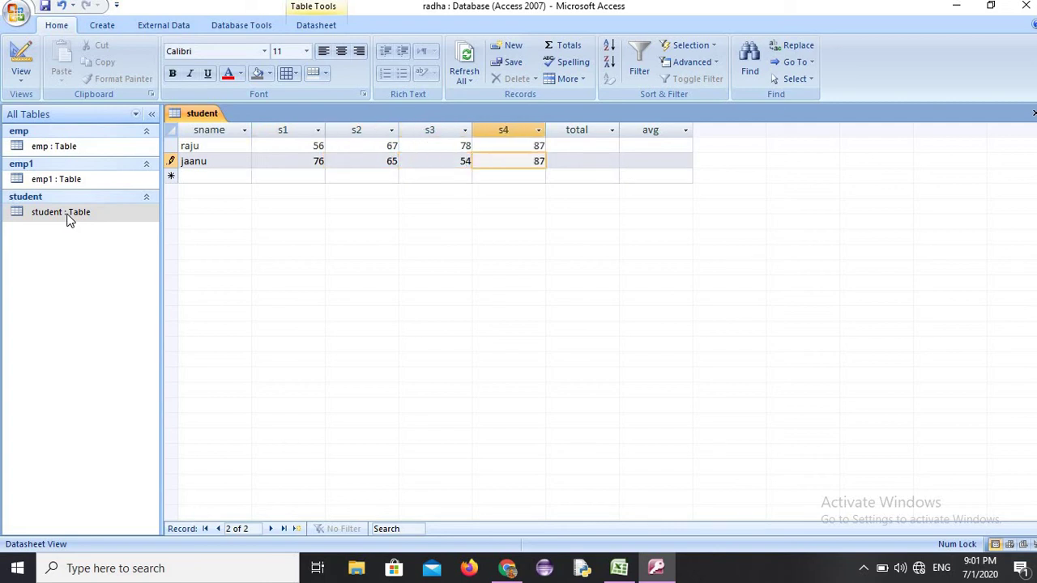
key("Tab")
key("Tab")
key("Tab")
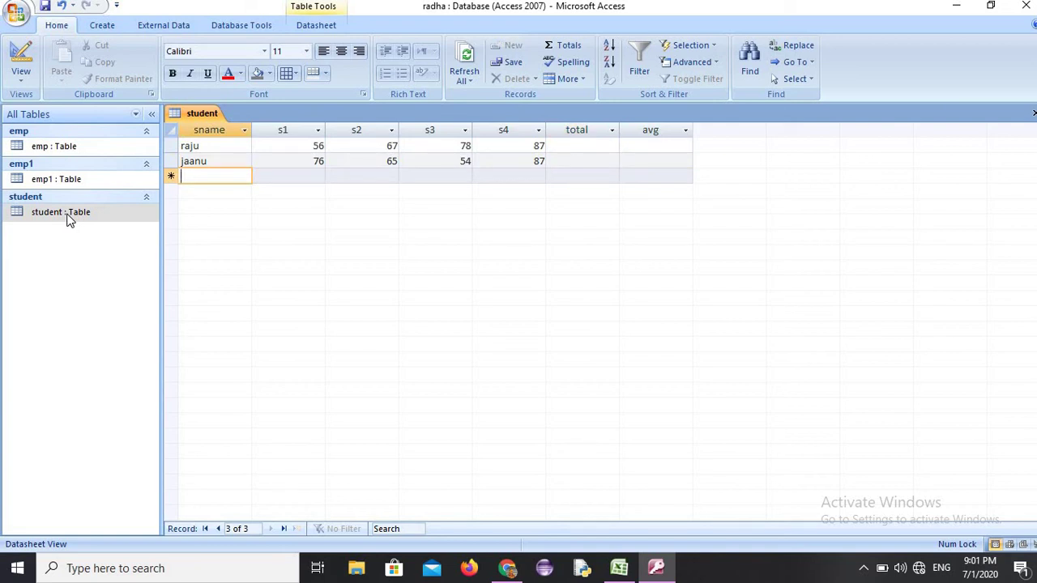
Step: Enter the third student's record with the name and marks 76, 65, 54 and 56 in s1 to s4
type("satya")
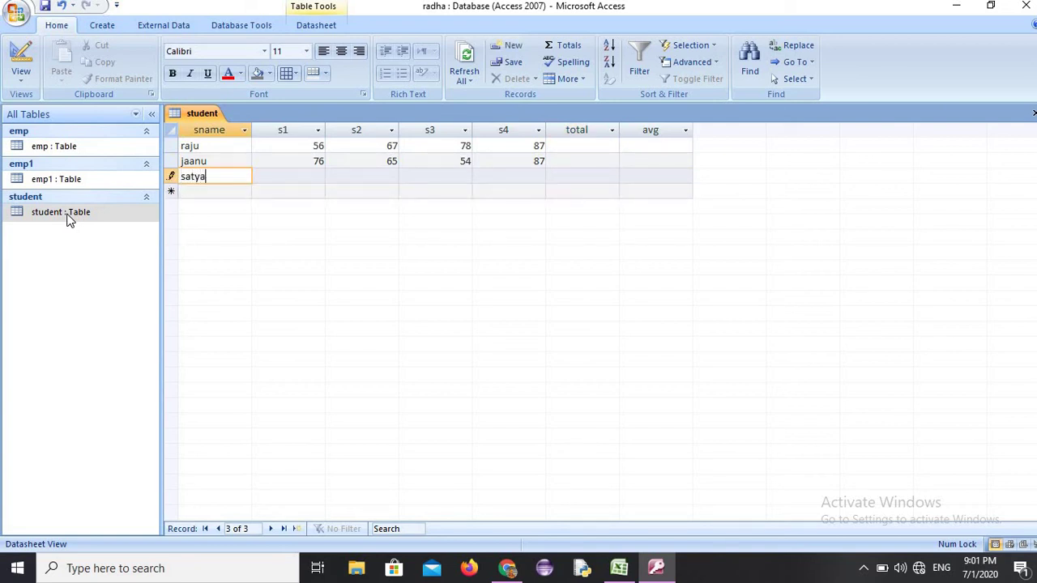
key("Tab")
type("7")
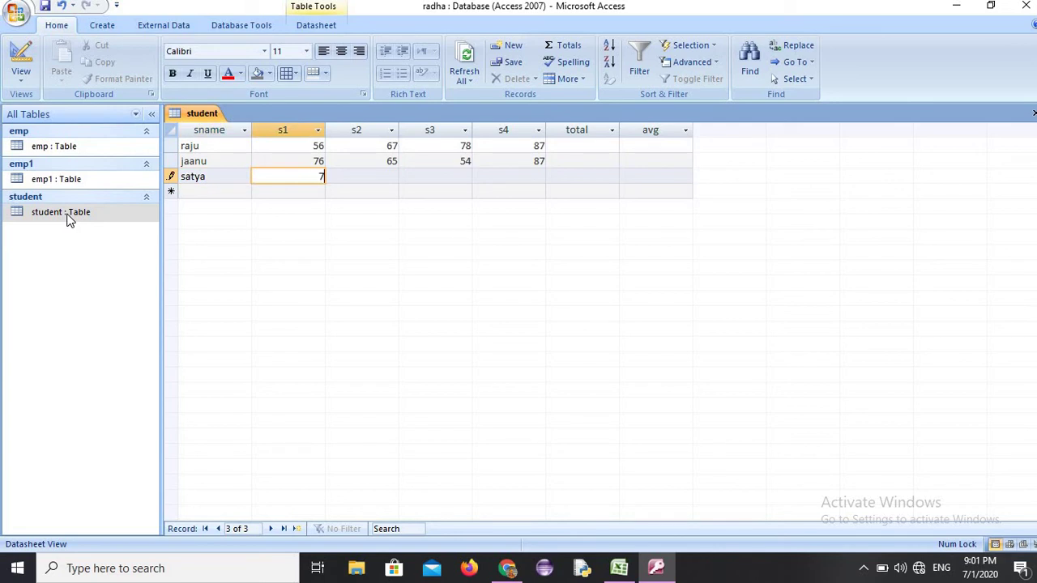
type("6")
key("Tab")
type("65")
key("Tab")
type("54")
key("Tab")
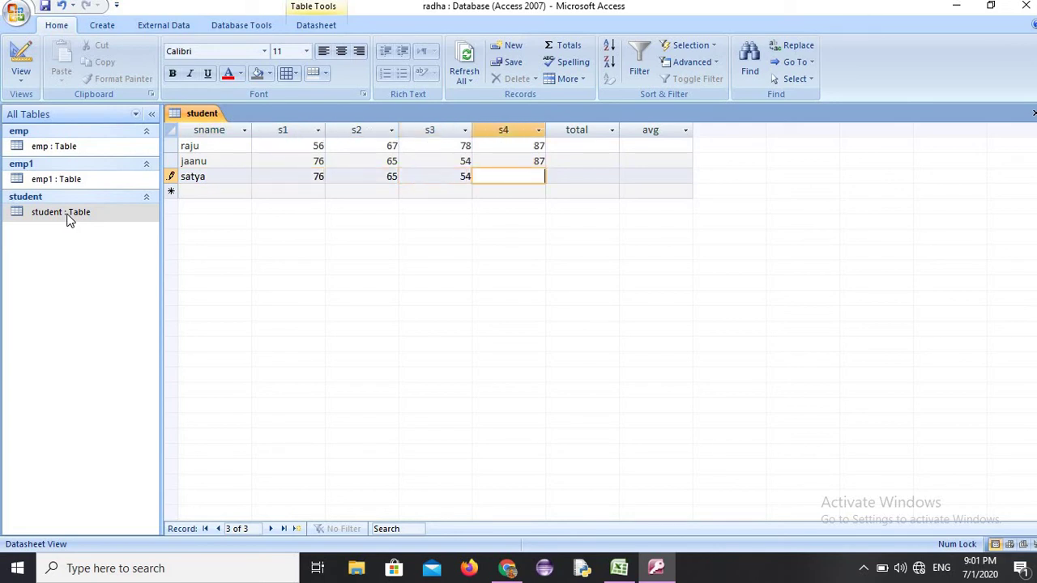
type("56")
key("Tab")
key("Tab")
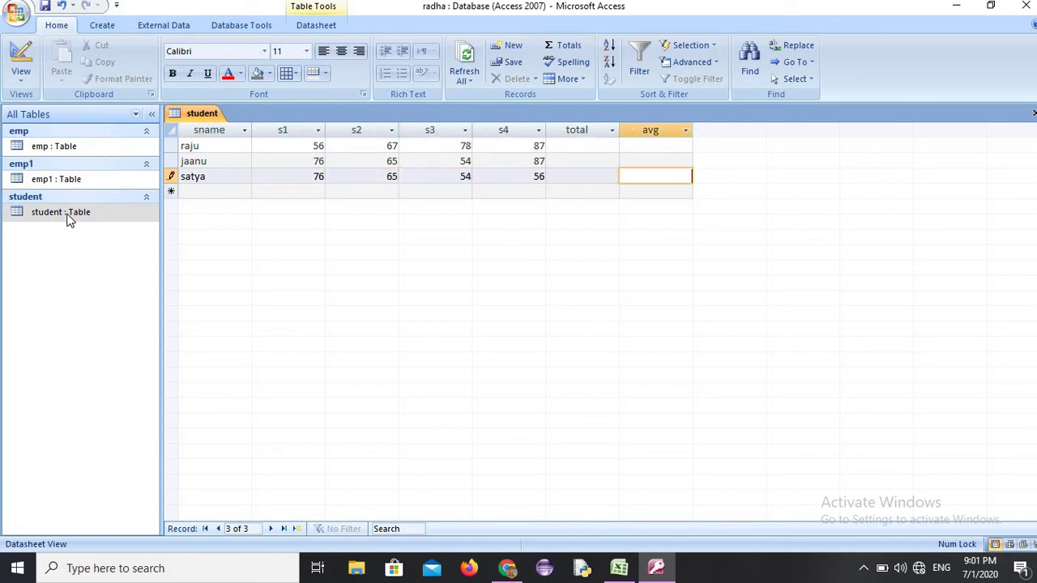
key("Tab")
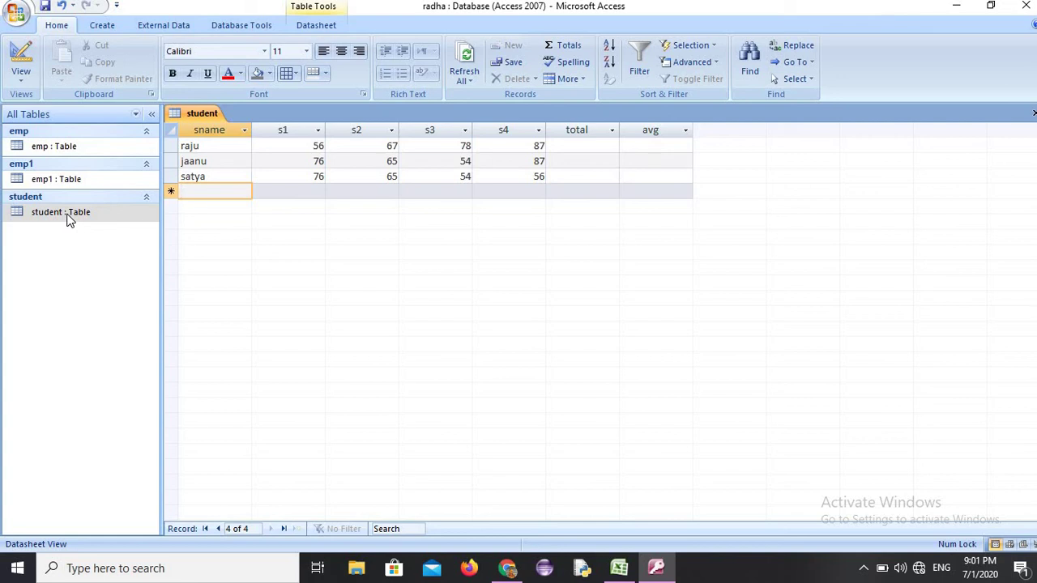
Step: Enter the fourth student's record with the name and marks 67, 78, 89 and 73 in s1 to s4
type("sruth")
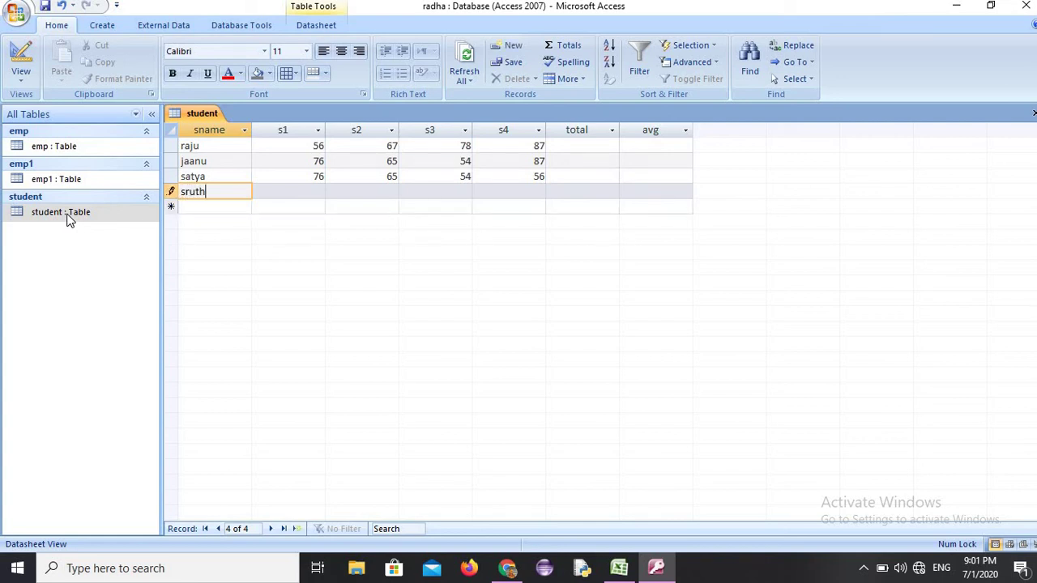
type("i")
key("Tab")
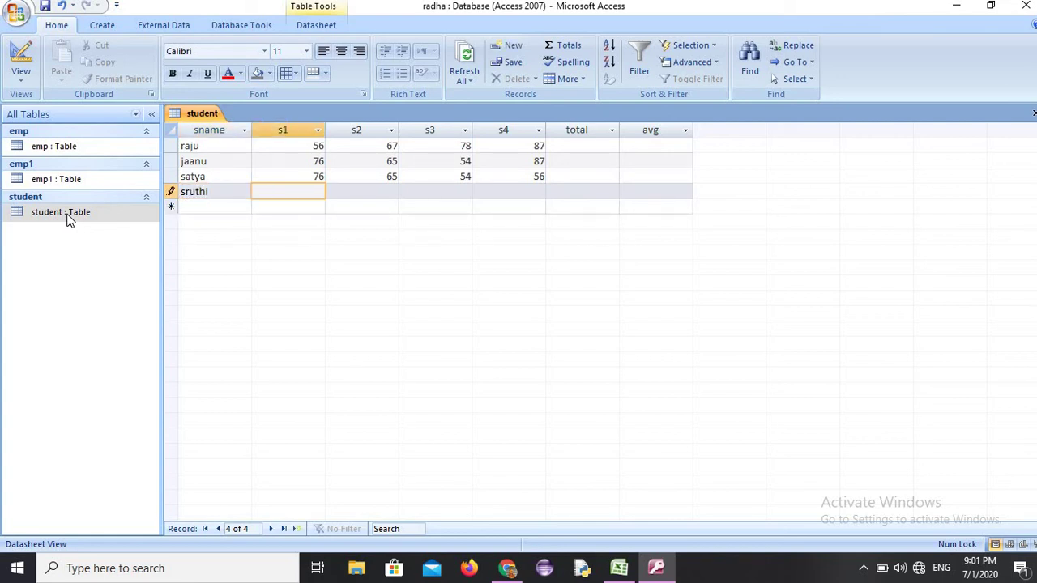
type("67")
key("Tab")
type("78")
key("Tab")
type("8")
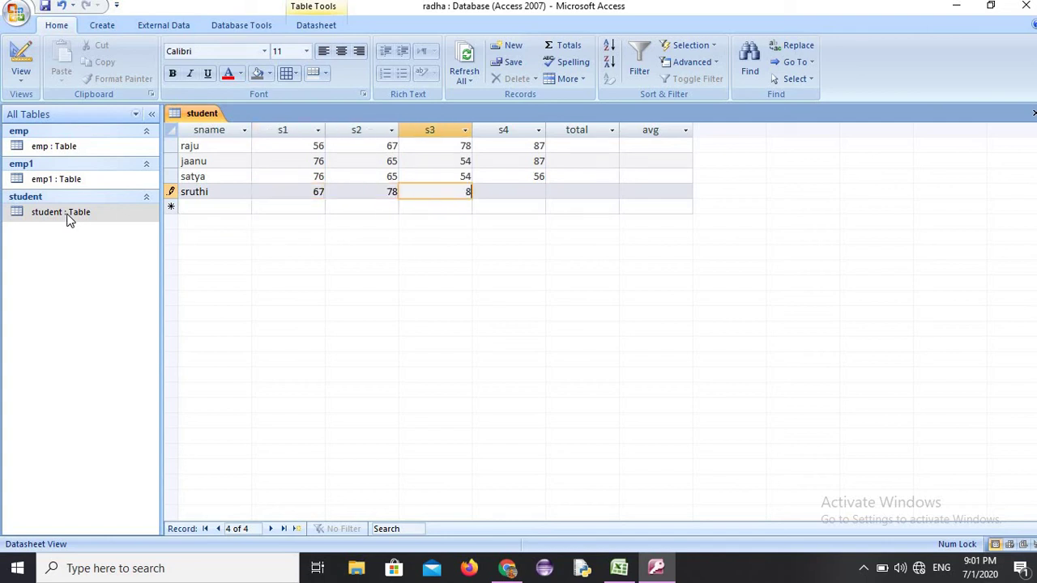
type("9")
key("Tab")
type("73")
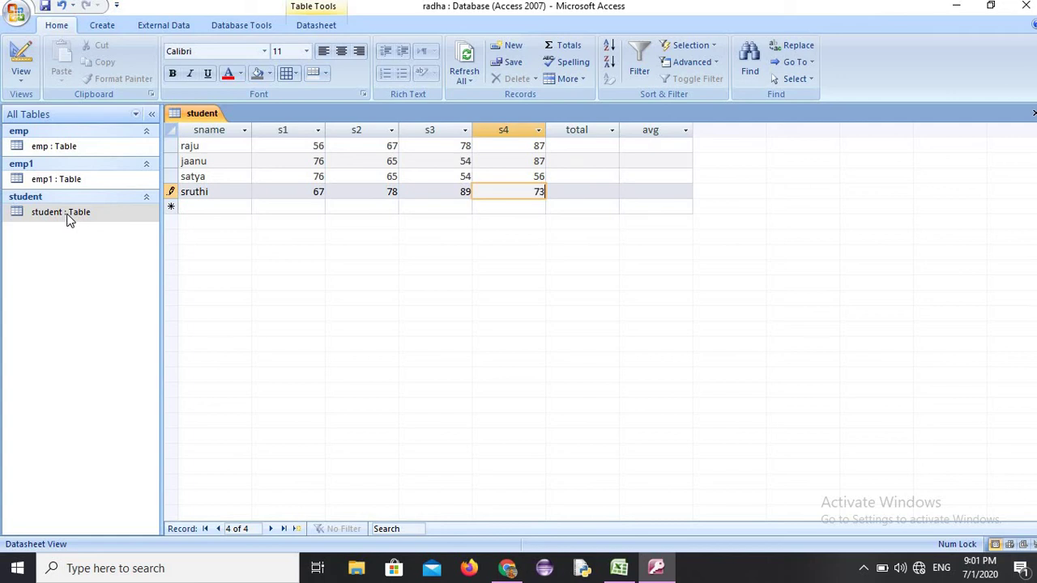
key("Tab")
key("Tab")
key("Tab")
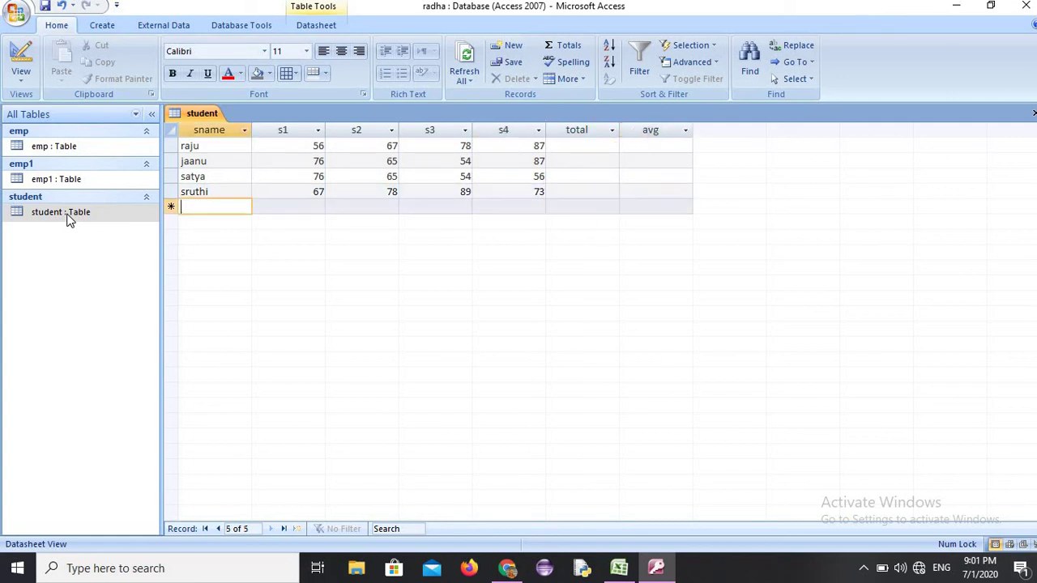
Step: Enter the fifth student's name with marks 76, 65, 54 and 68 in s1 to s4, and close the student table
type("mani")
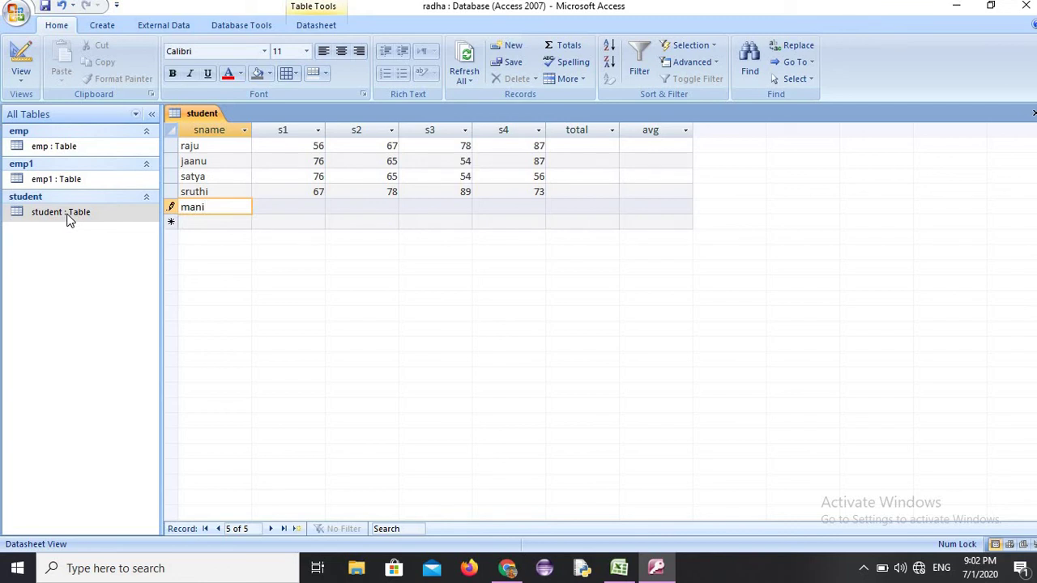
key("Tab")
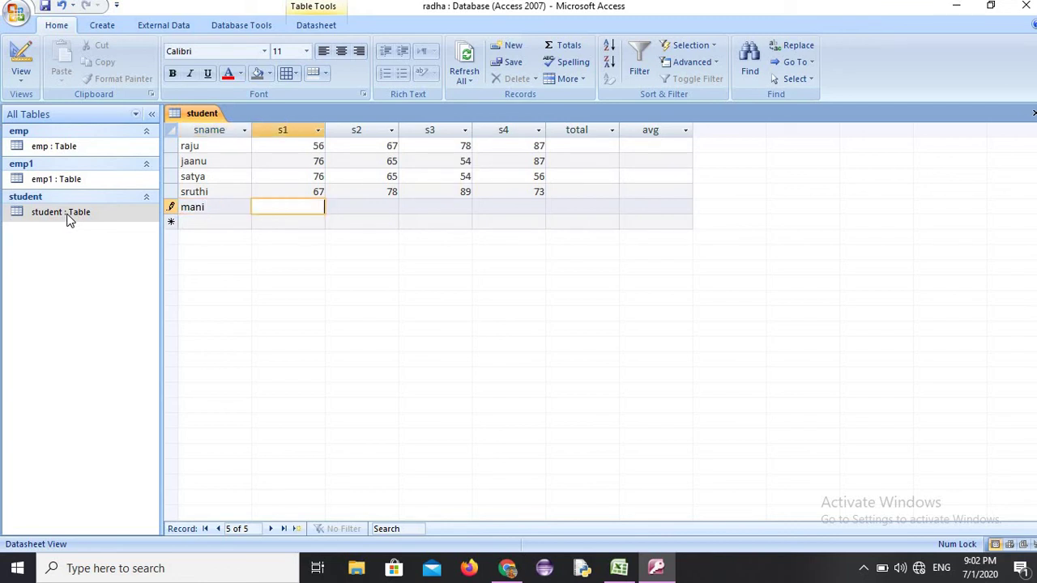
type("76")
key("Tab")
type("65")
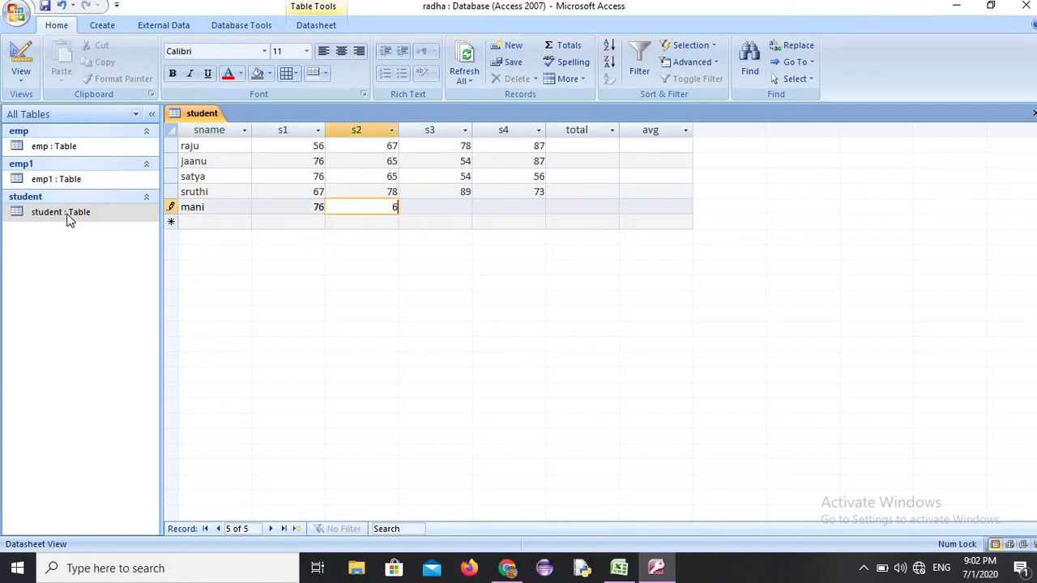
key("Tab")
type("54")
key("Tab")
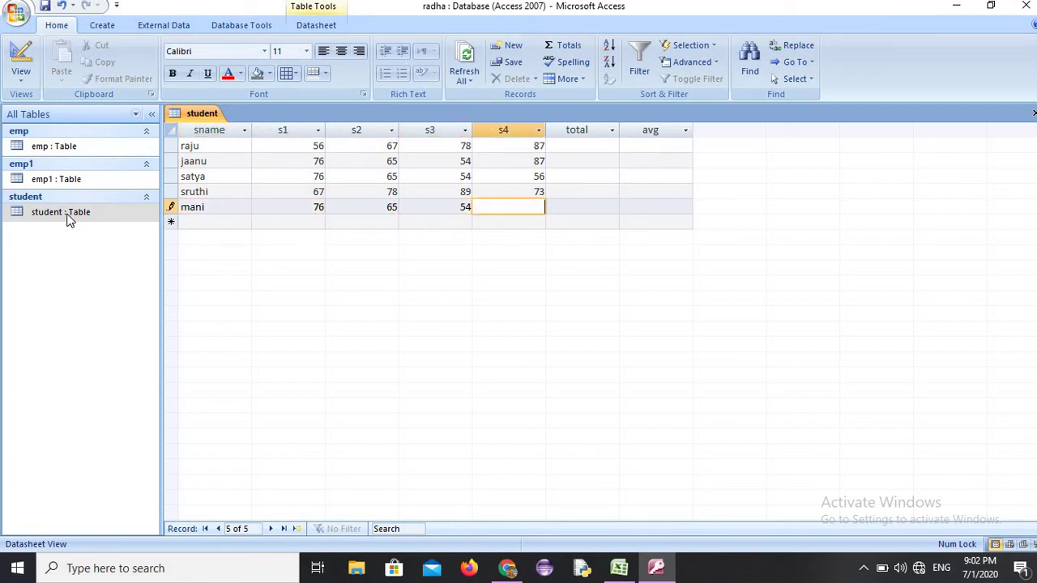
type("68")
key("Tab")
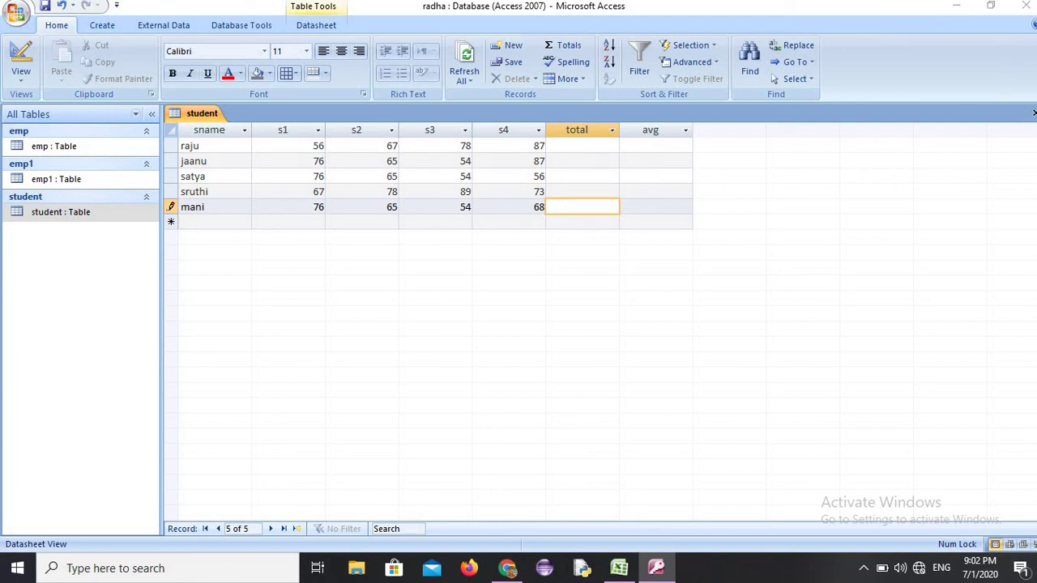
left_click(1034, 113)
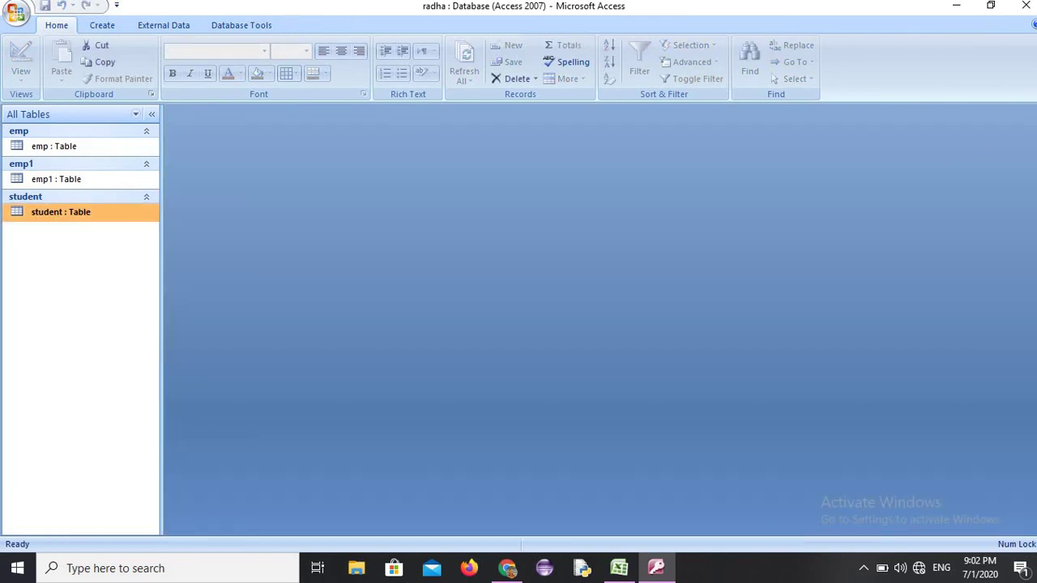
Step: Create a query in Design view based on the student table and add sname as the first field of the query grid
left_click(97, 25)
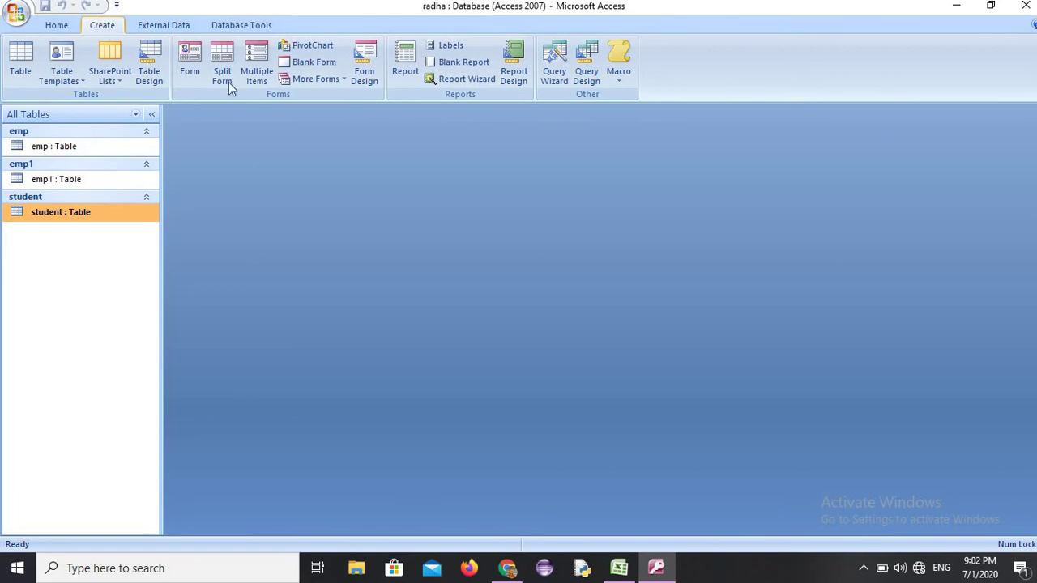
left_click(589, 58)
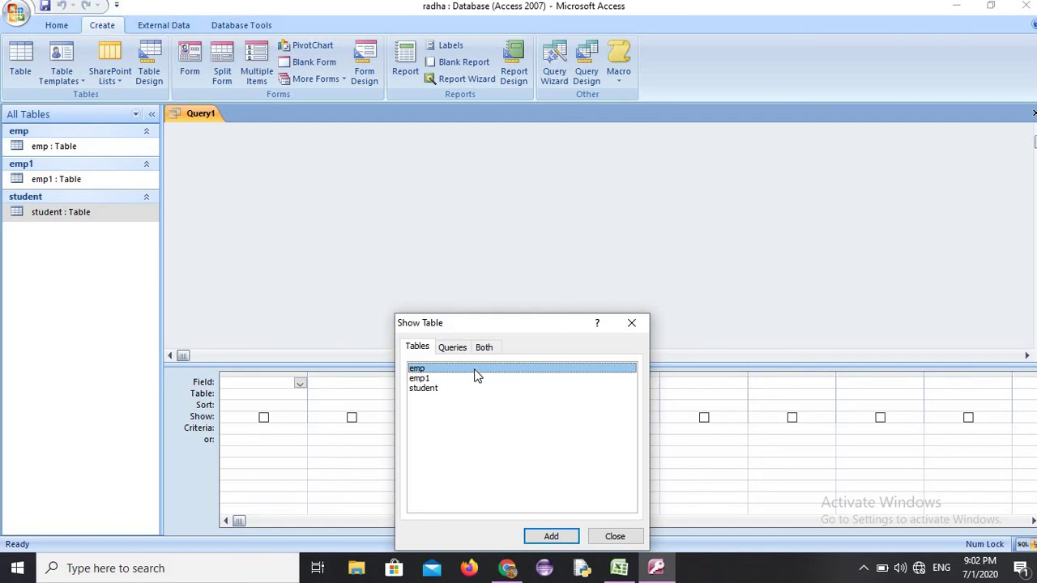
left_click(437, 388)
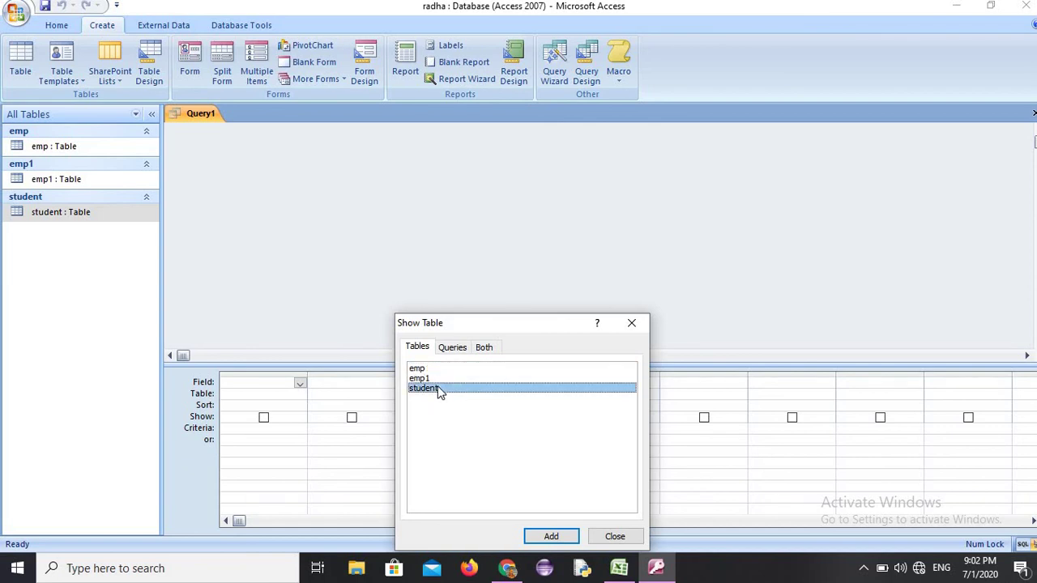
left_click(551, 536)
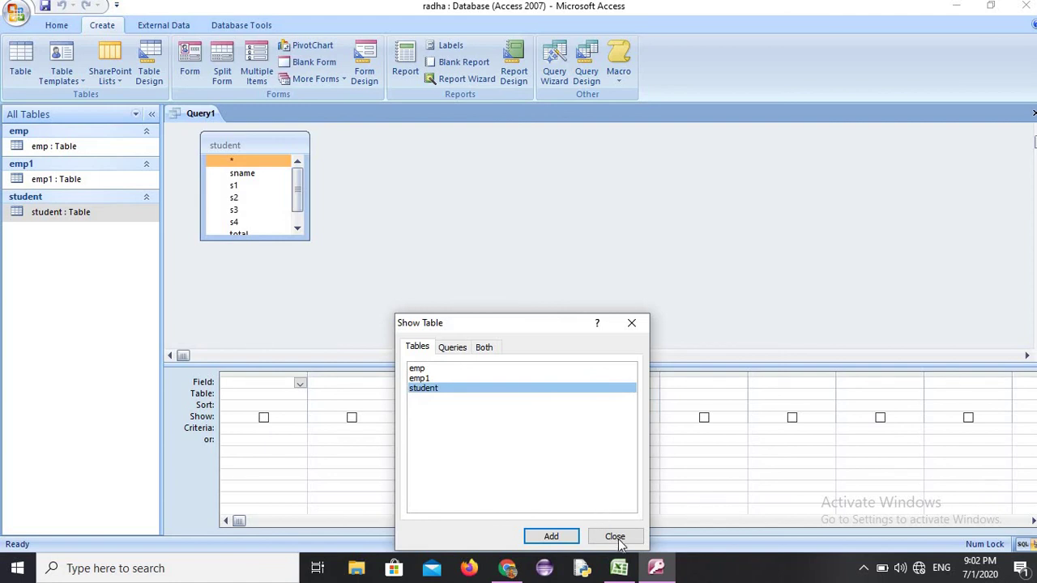
left_click(617, 537)
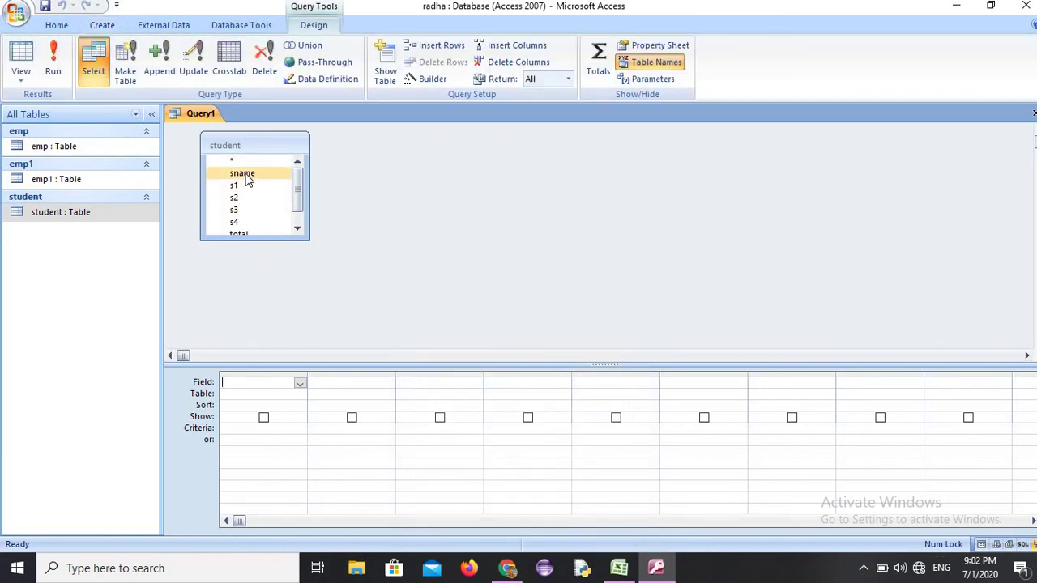
left_click_drag(247, 179, 261, 381)
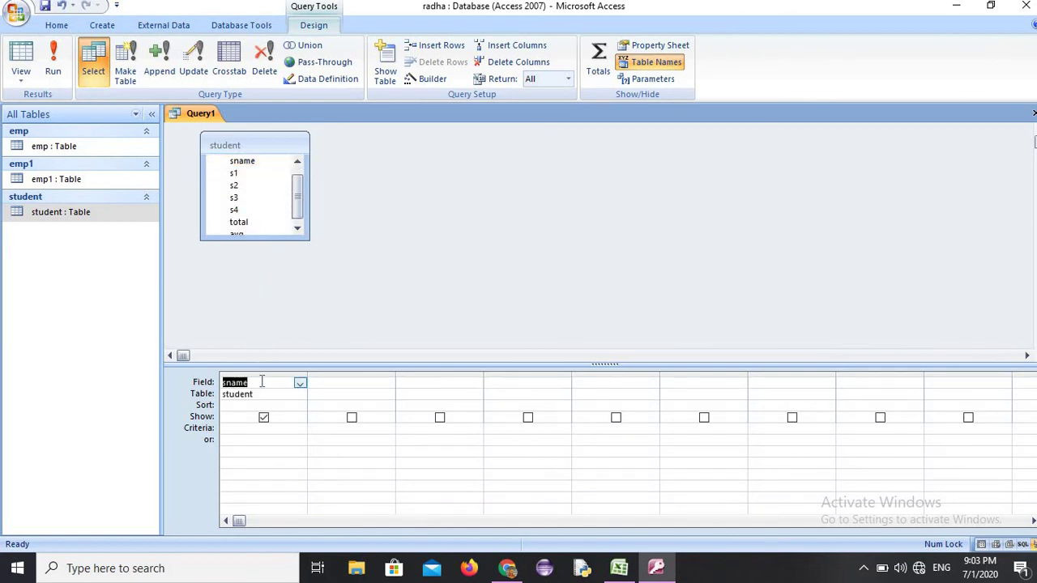
Step: Add the s1 and s2 fields of the student table to the query grid after sname
left_click(328, 384)
left_click(389, 384)
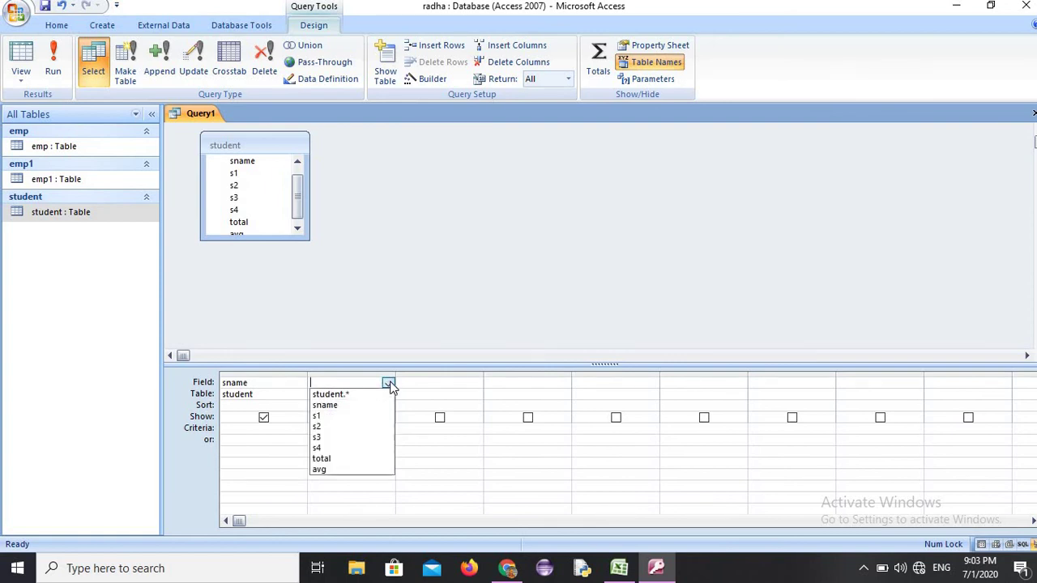
left_click(372, 416)
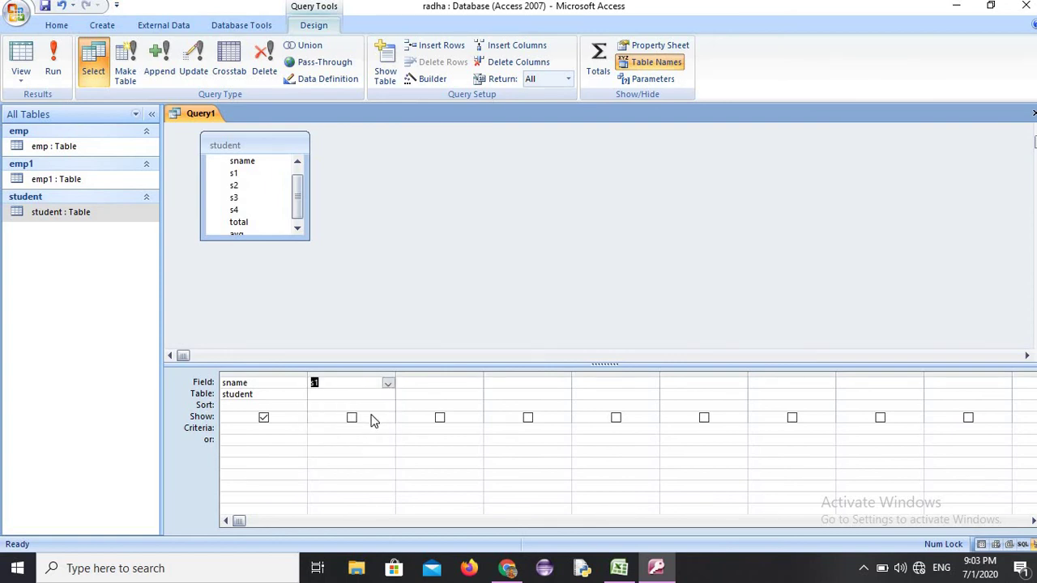
left_click(427, 383)
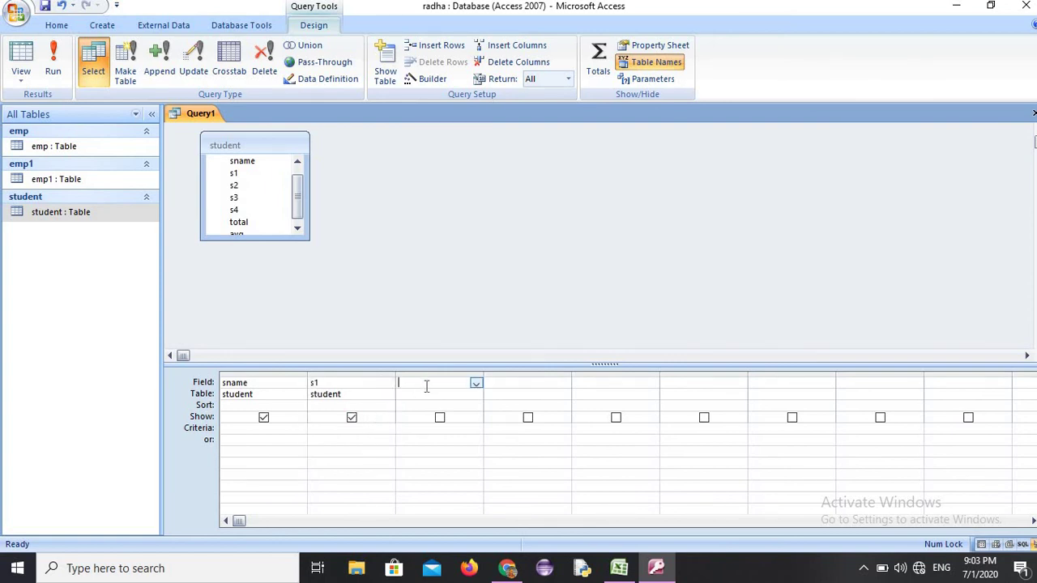
left_click(477, 386)
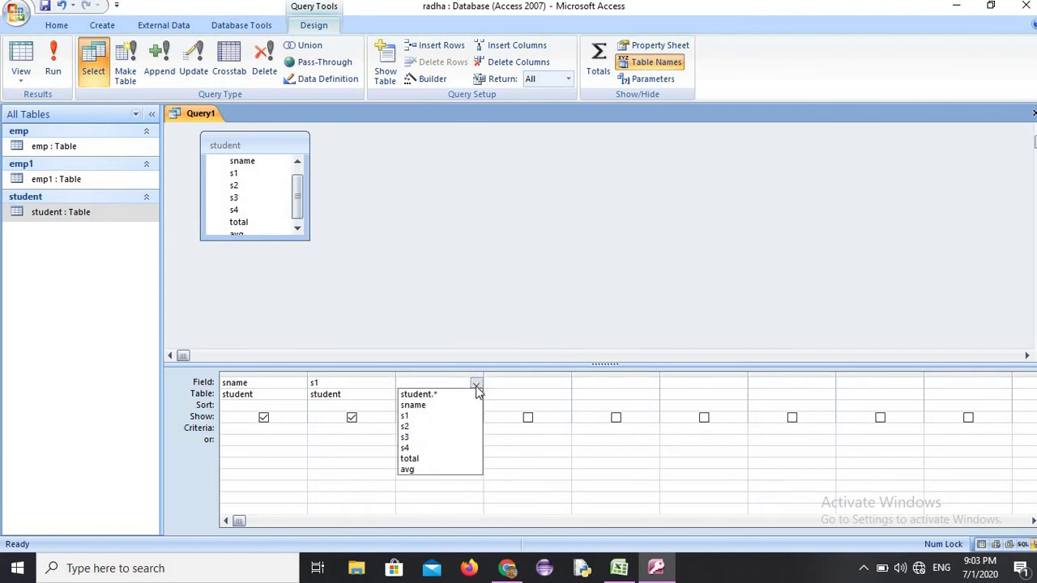
left_click(464, 427)
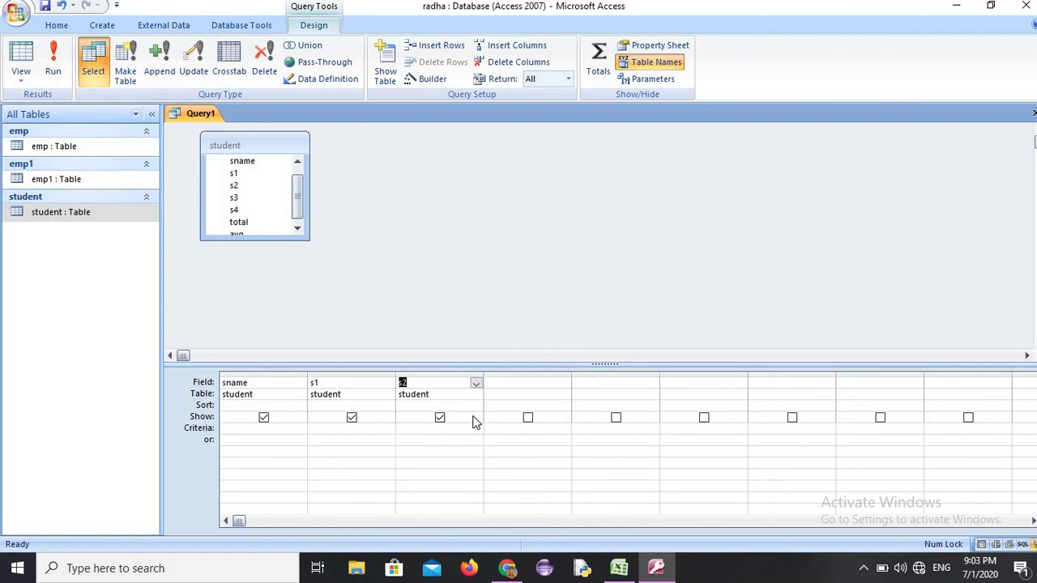
Step: Add the s3 and s4 fields of the student table to the next two columns of the query grid
left_click(521, 382)
left_click(564, 383)
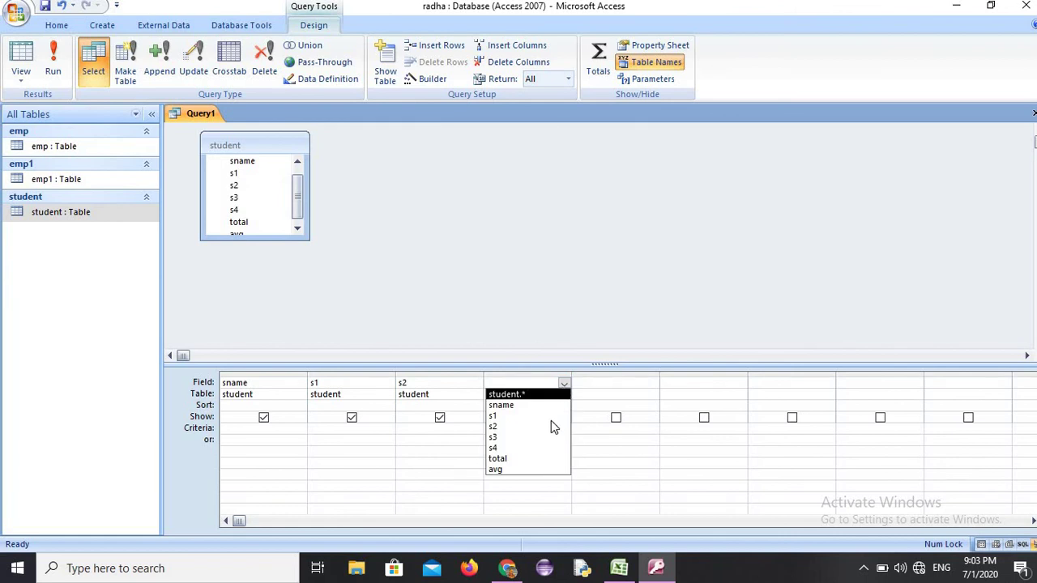
left_click(549, 437)
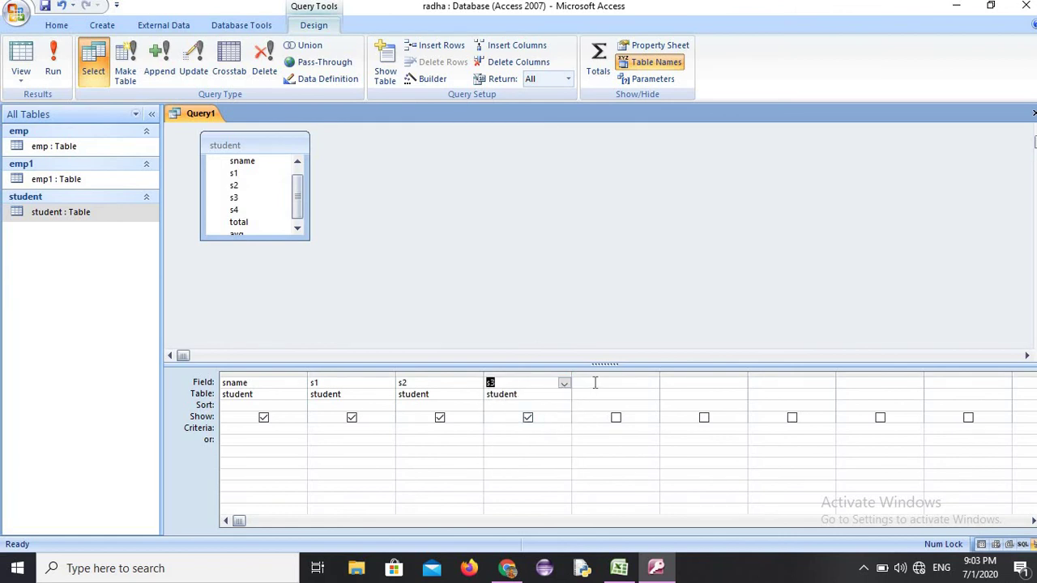
left_click(594, 383)
left_click(653, 384)
left_click(626, 446)
Step: Add the total and avg fields of the student table to the query grid after s4
left_click(739, 384)
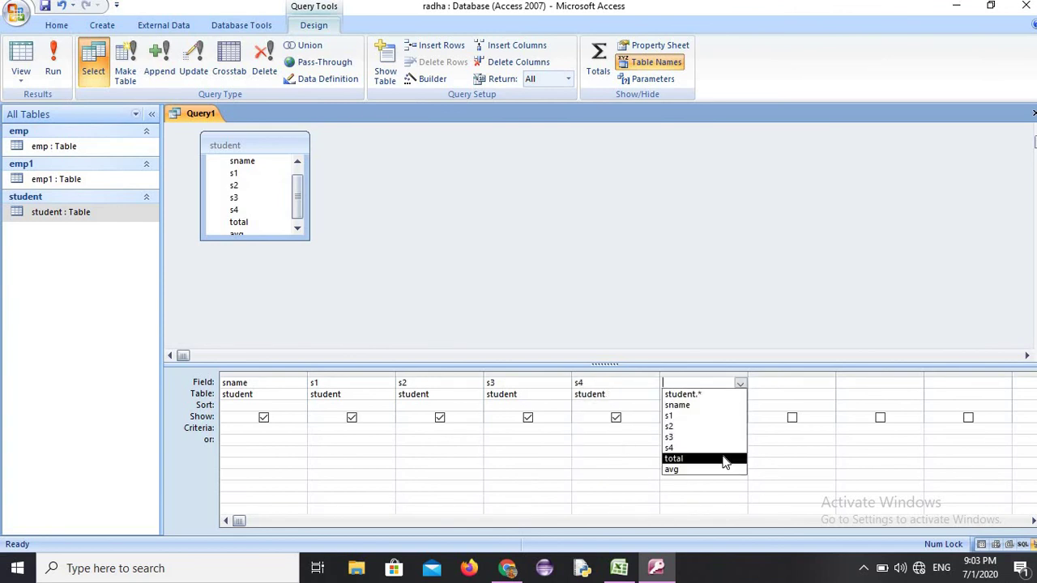
left_click(722, 458)
left_click(788, 378)
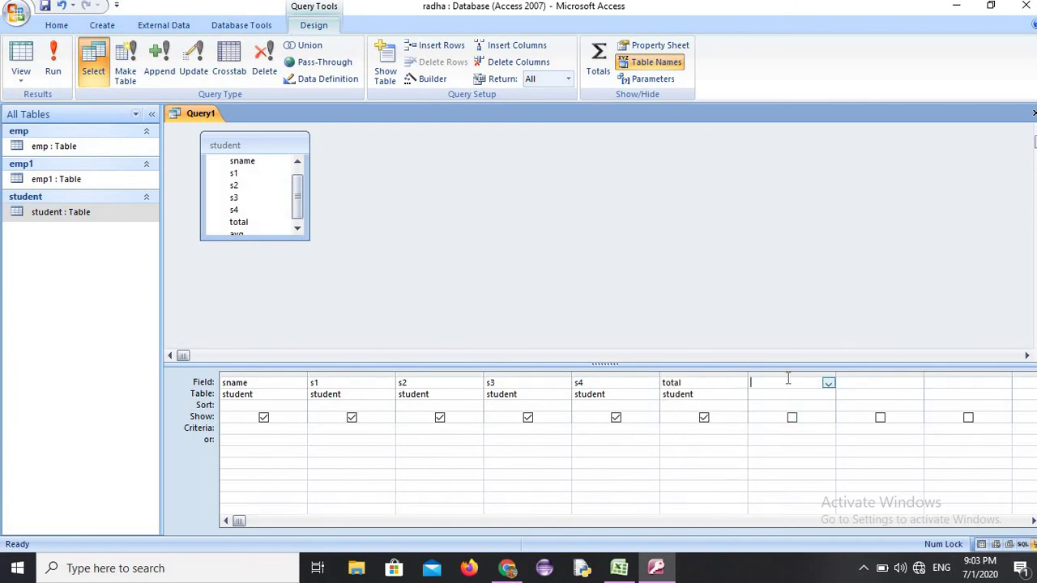
left_click(829, 384)
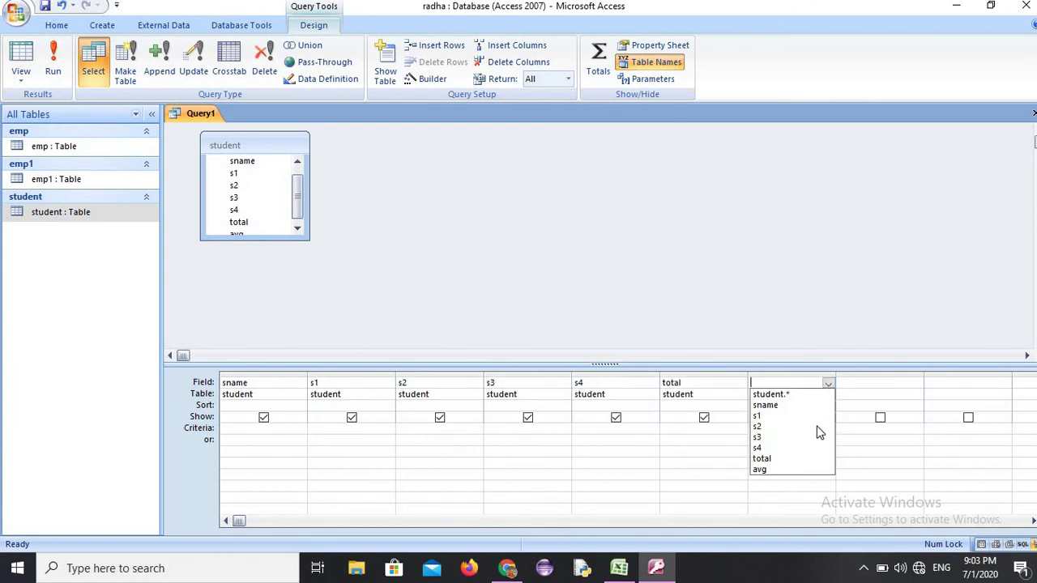
left_click(807, 469)
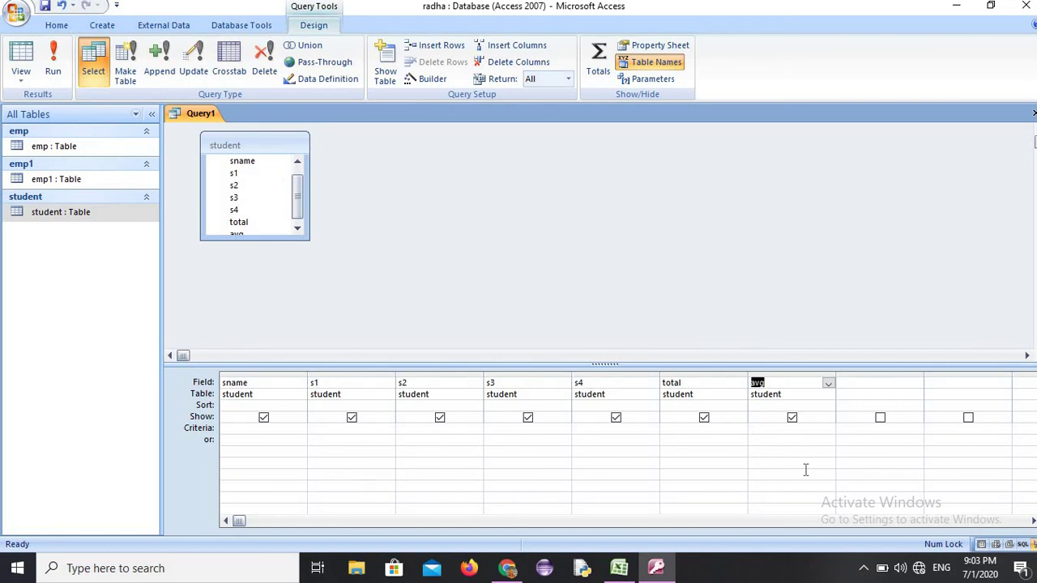
Step: Convert the query to an Update query that sets total to =[s1]+[s2]+[s3]+[s4] and avg to =[total]/4
left_click(194, 65)
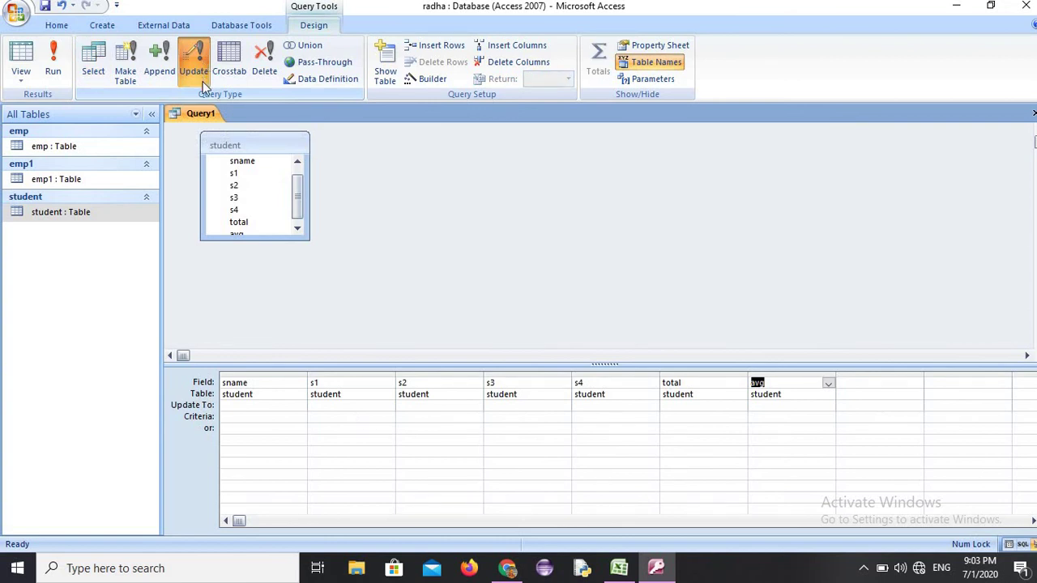
left_click(678, 407)
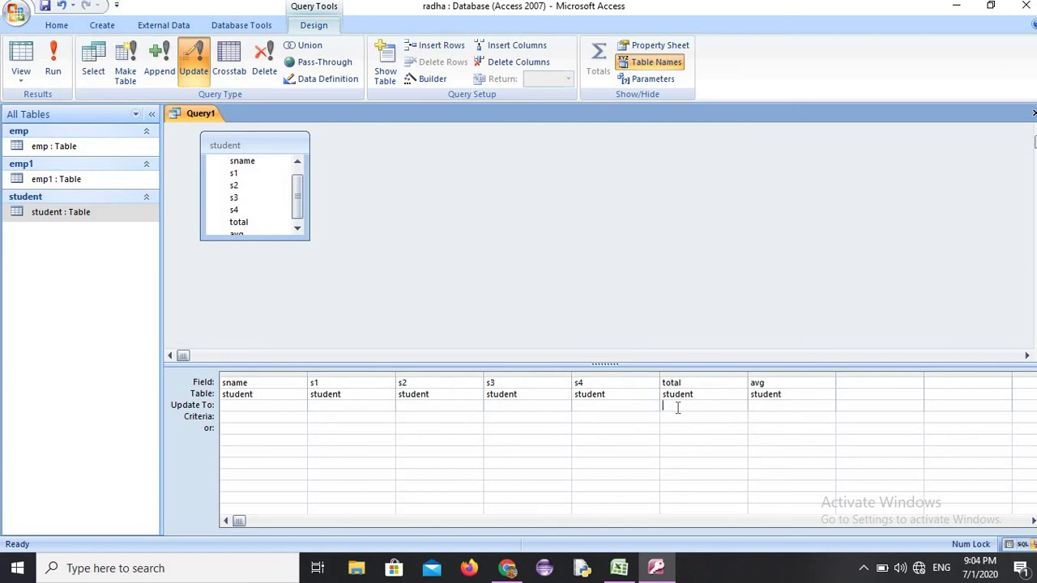
type("=[s1]+[s2]+[s3]+[s4]")
left_click(762, 410)
type("=[total]/4")
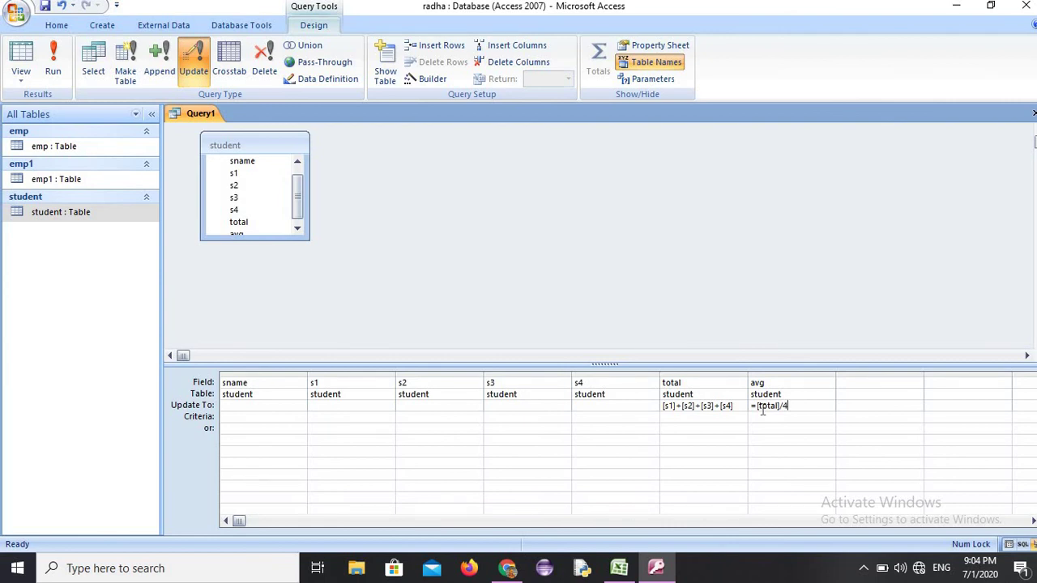
Step: Close the update query and save it under the name Query1
left_click(1033, 115)
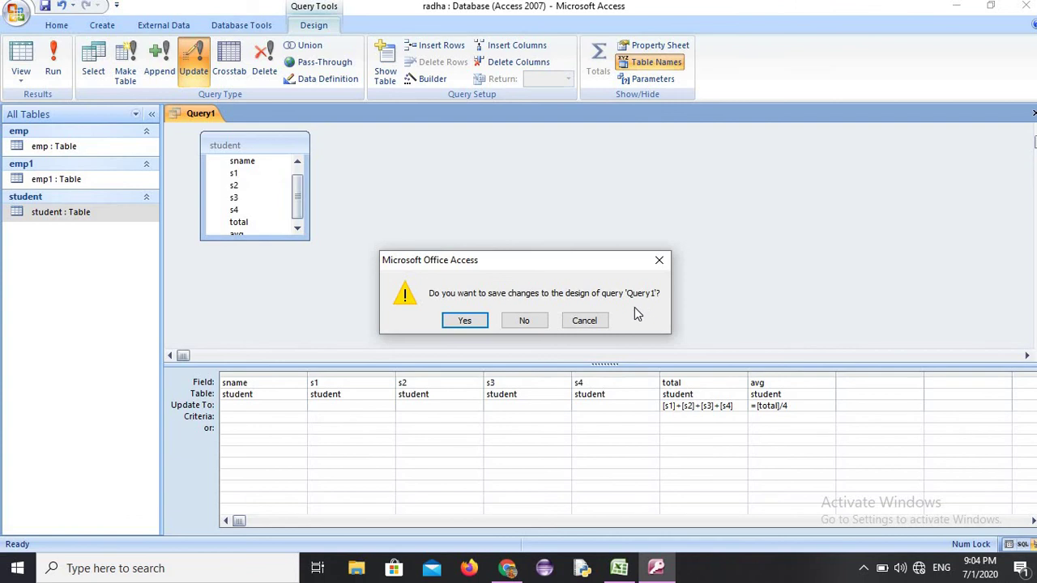
left_click(467, 321)
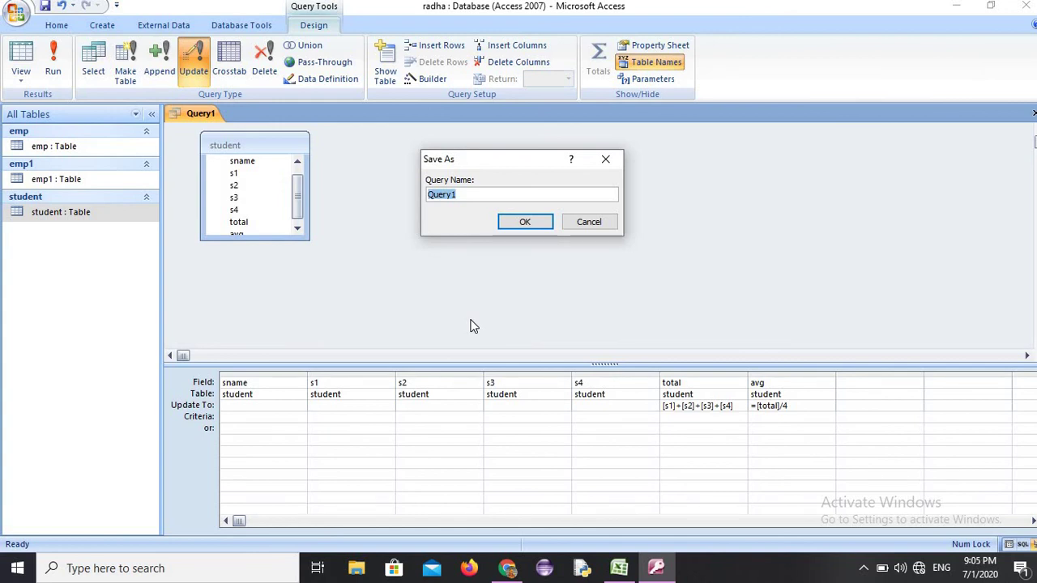
left_click(508, 223)
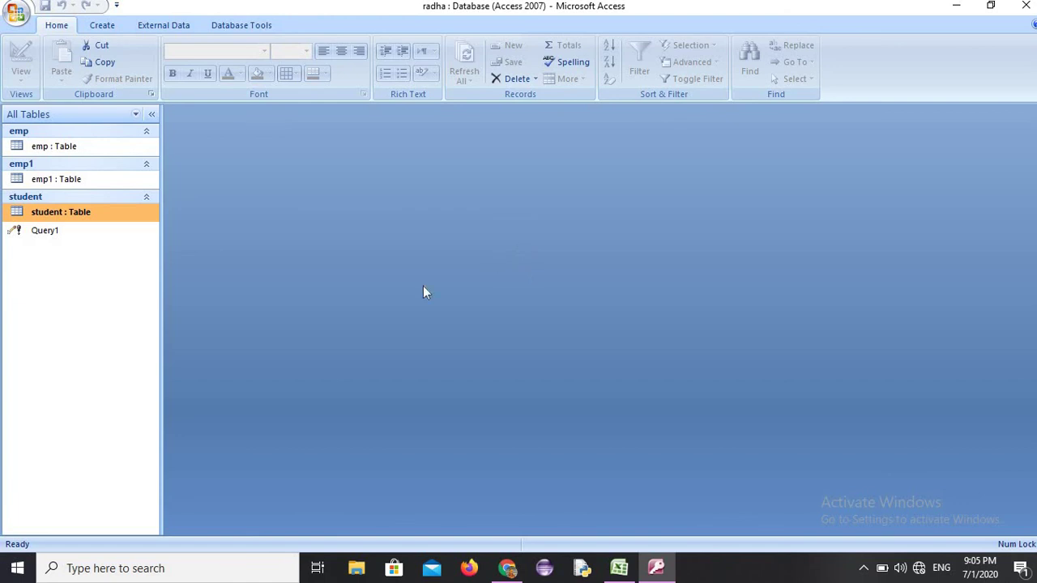
Step: Run the saved update query Query1 and accept modifying the student records
double_click(45, 231)
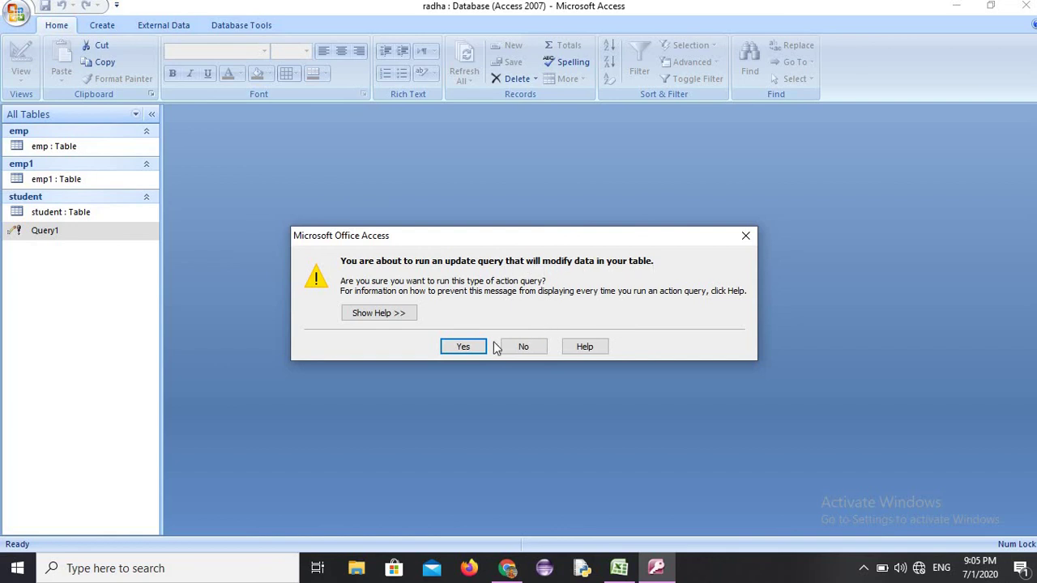
left_click(462, 349)
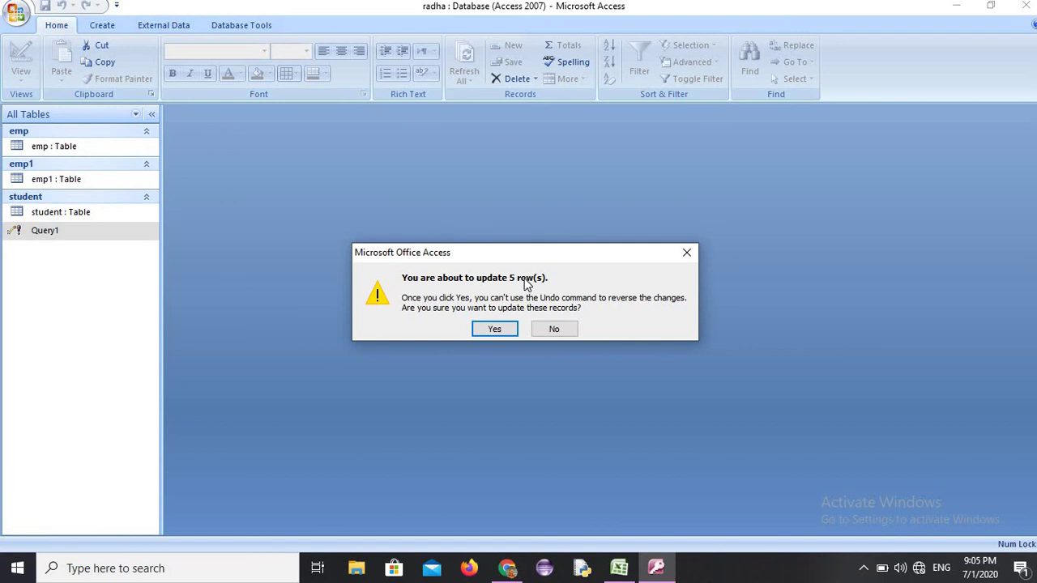
left_click(496, 330)
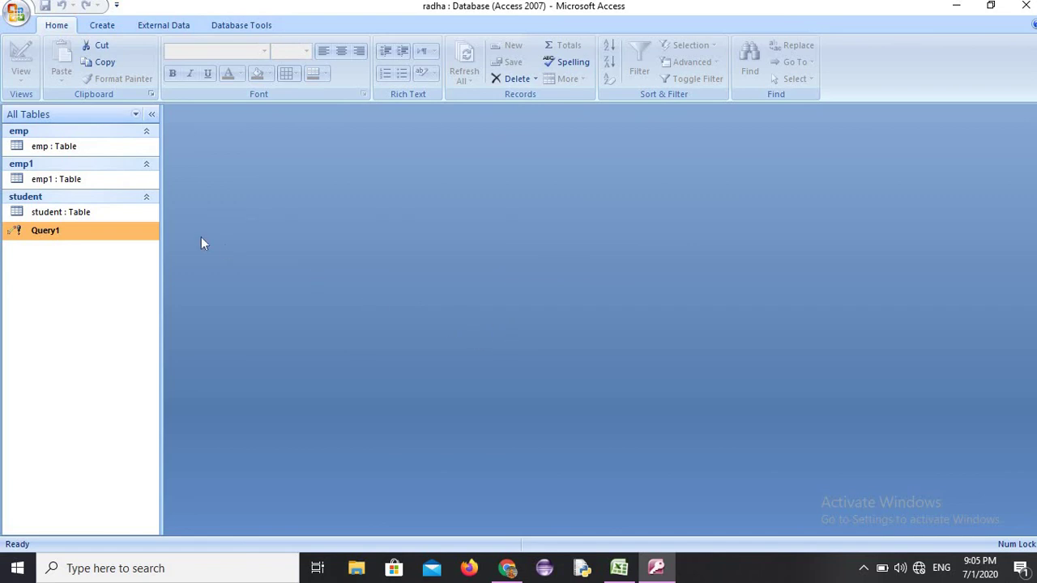
Step: Open the student table to check its total and avg columns, and close it again
left_click(83, 217)
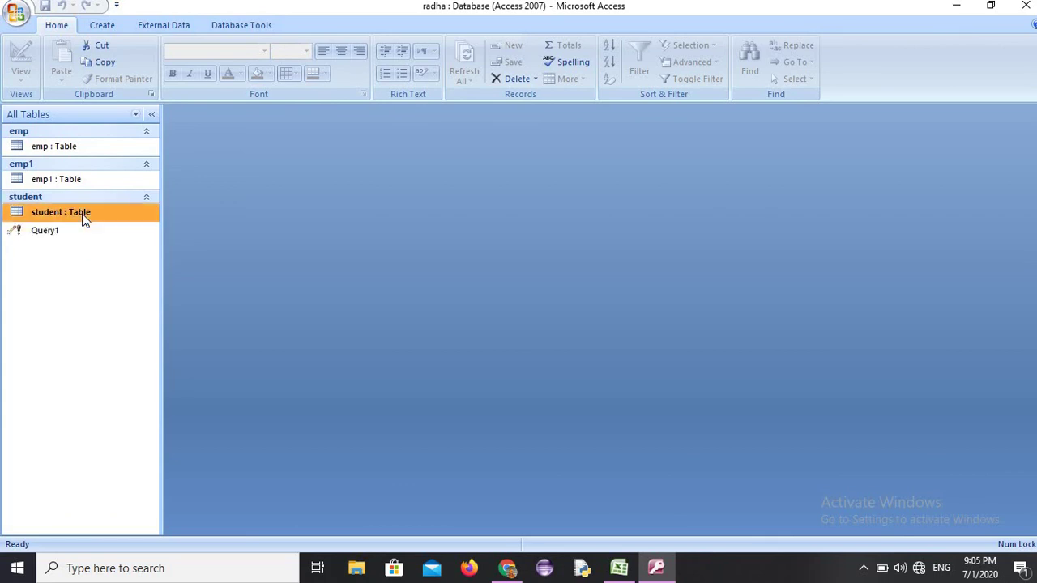
double_click(82, 218)
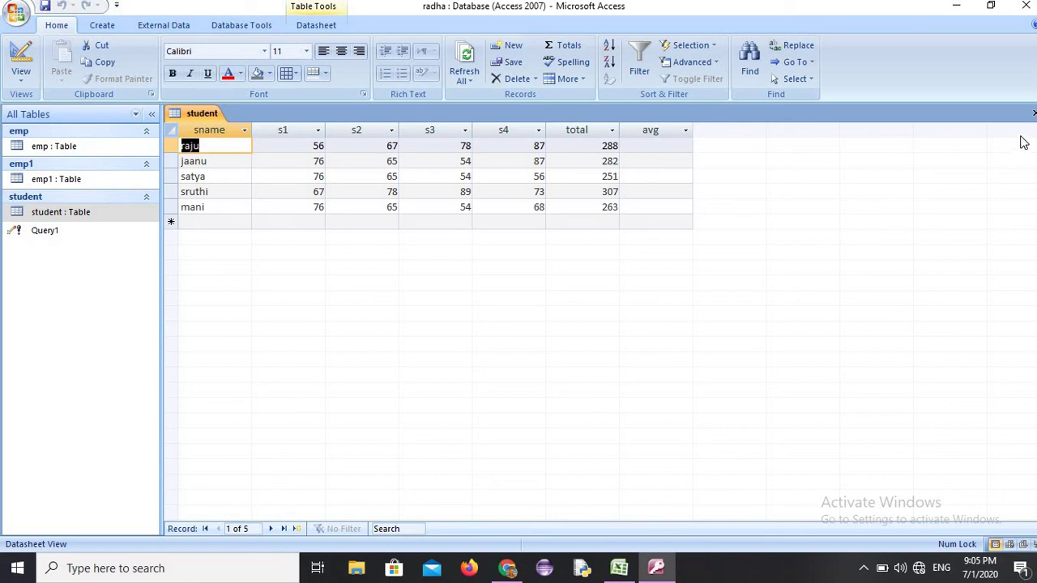
left_click(1034, 113)
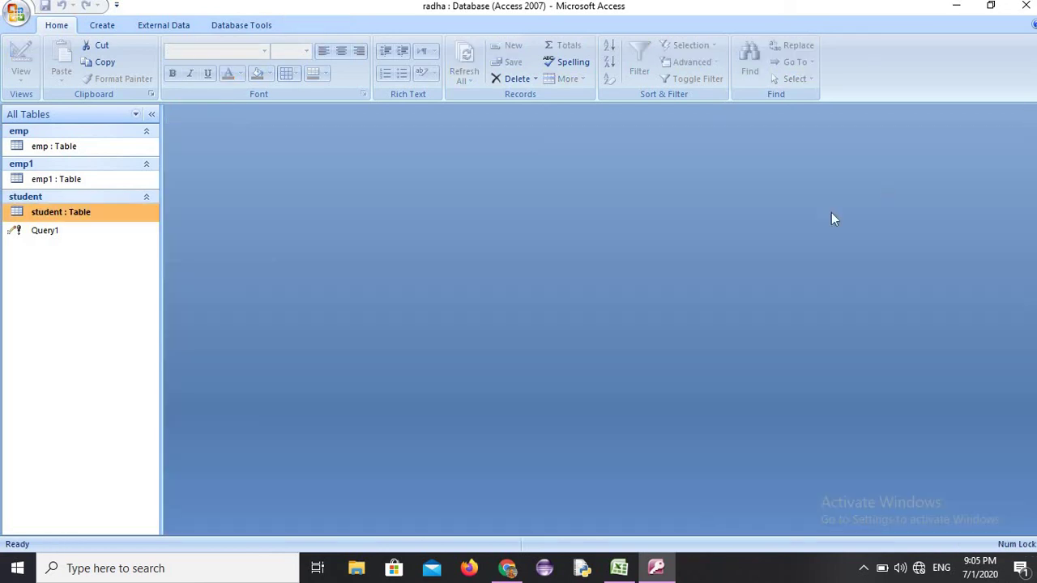
Step: Run Query1 a second time, accepting the record updates, and reopen the student table to check the avg column
left_click(52, 234)
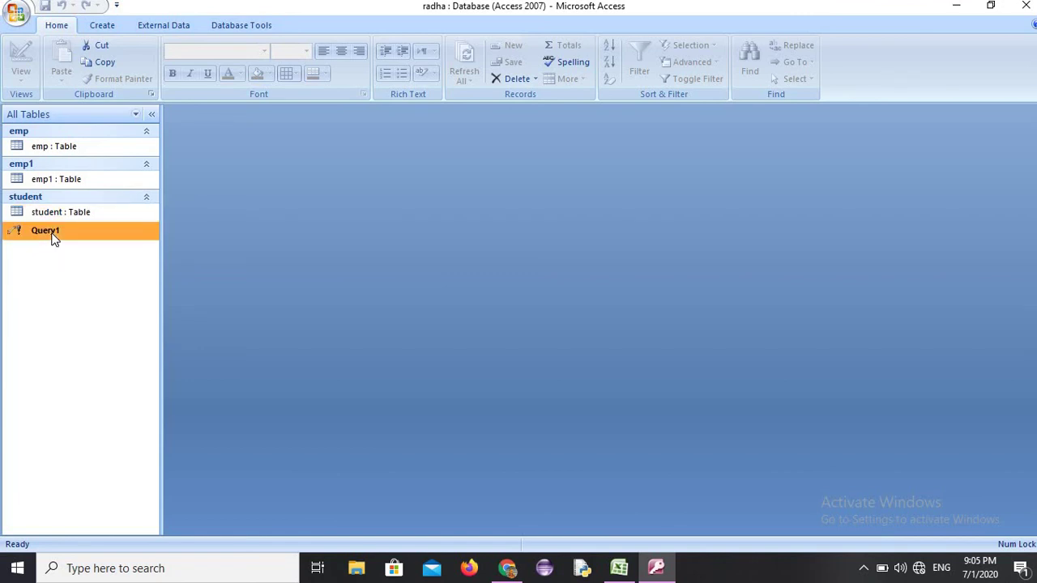
double_click(51, 235)
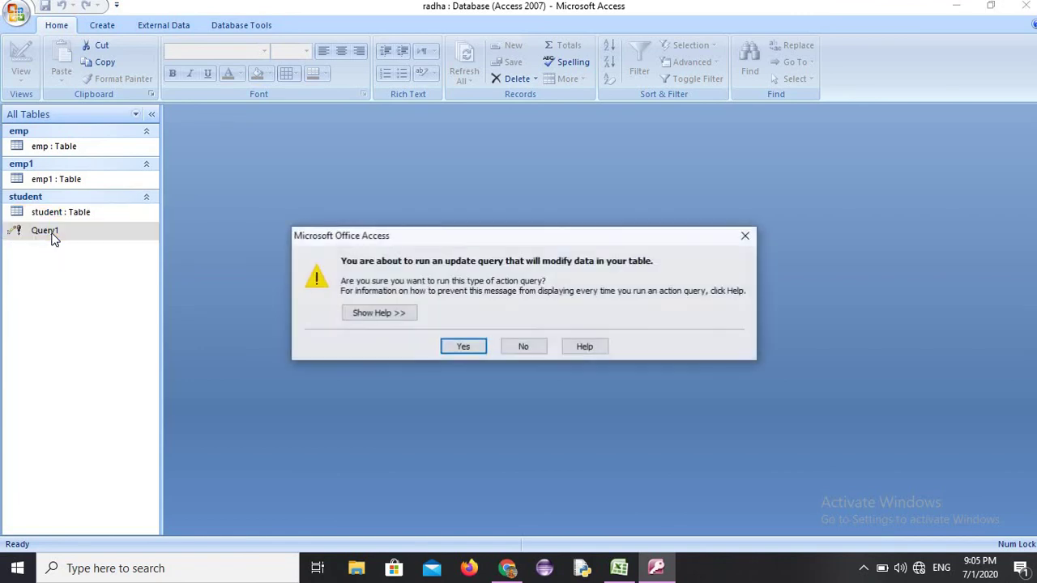
left_click(462, 346)
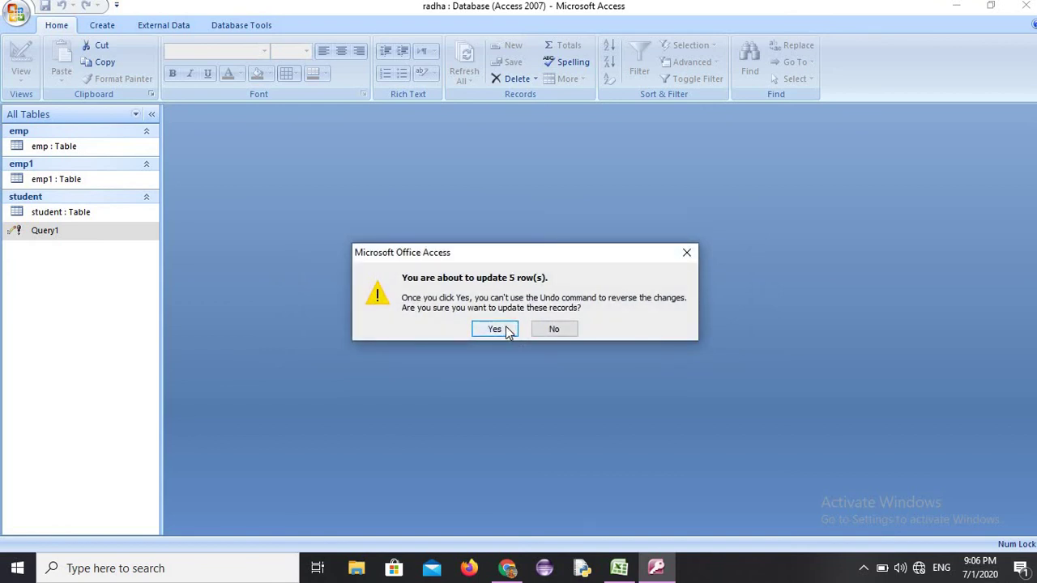
left_click(495, 329)
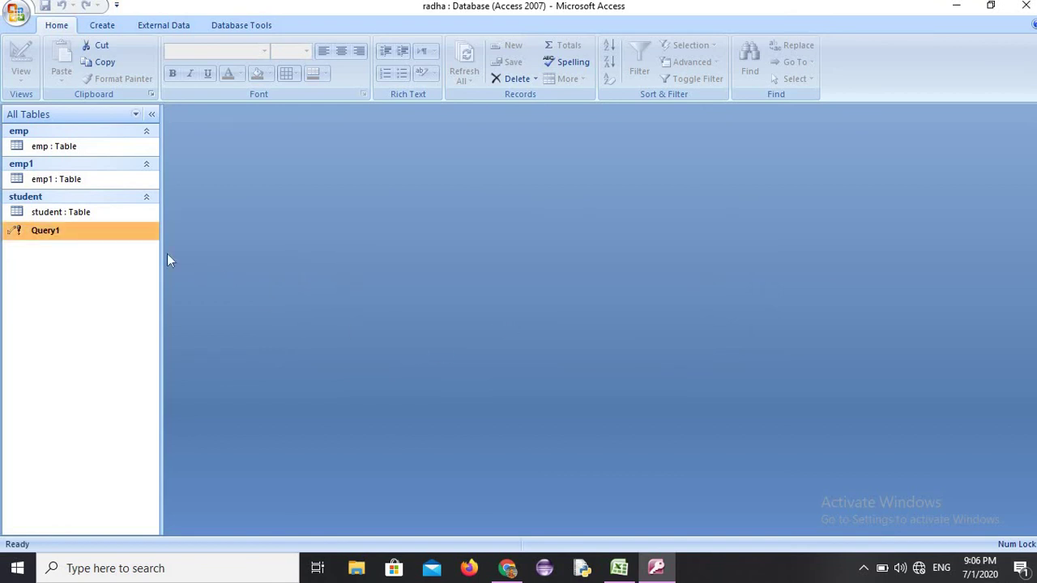
left_click(67, 213)
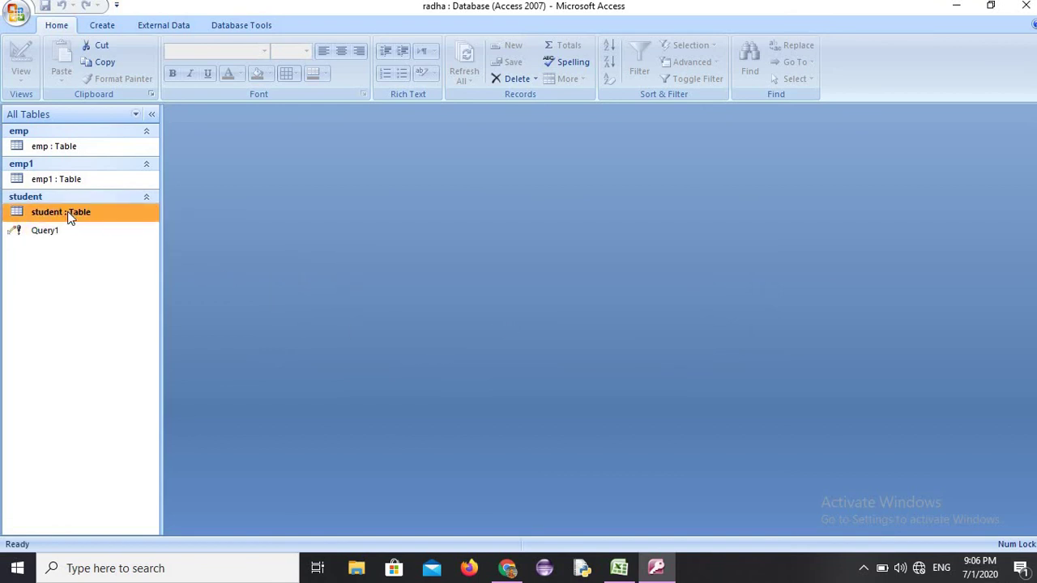
double_click(69, 215)
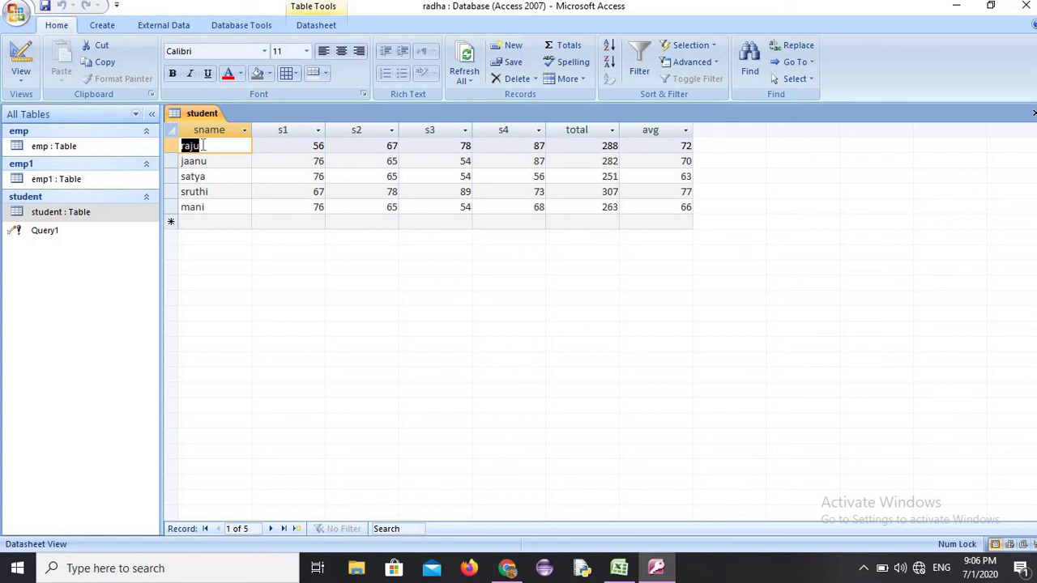
Step: Format the student datasheet with red, bold, italic text and a yellow background, and close it with the layout changes saved
key("F2")
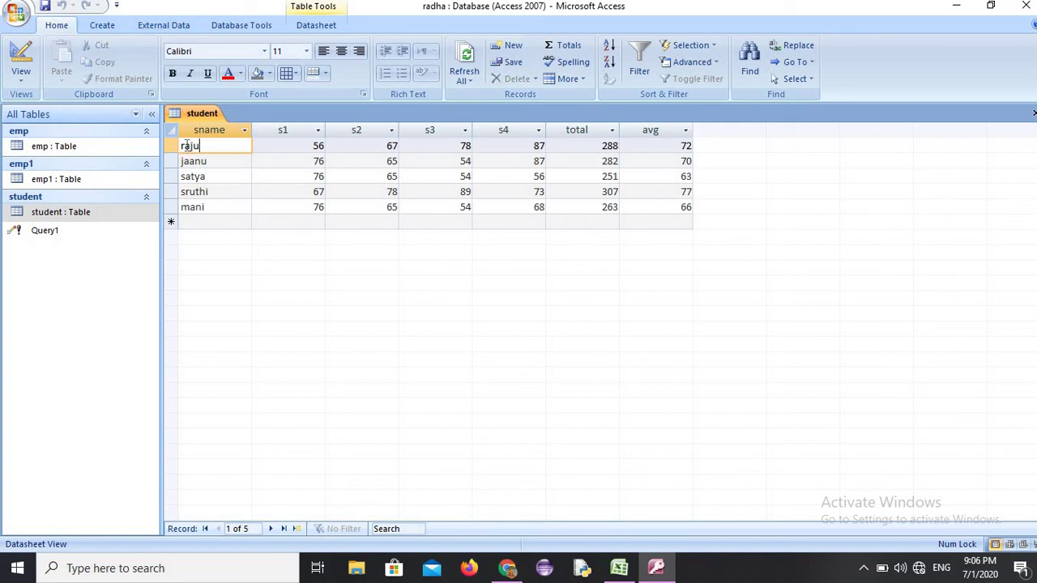
double_click(186, 145)
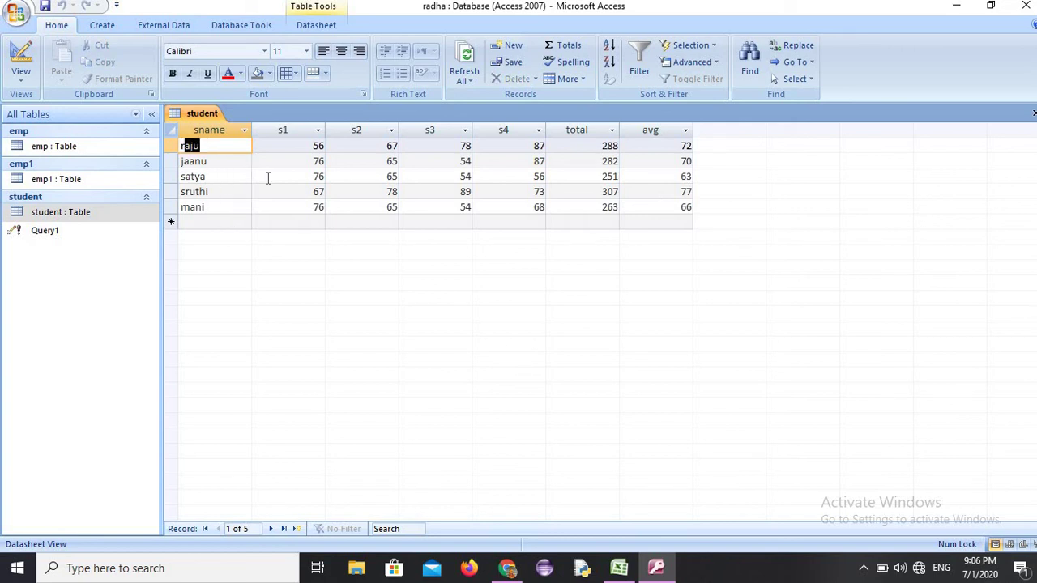
left_click(229, 77)
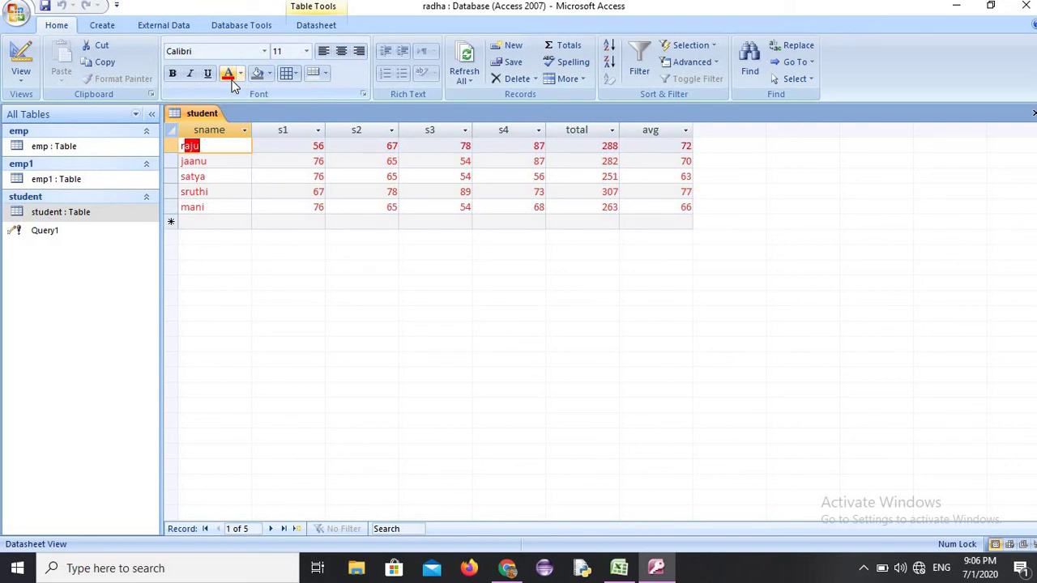
left_click(173, 74)
left_click(189, 74)
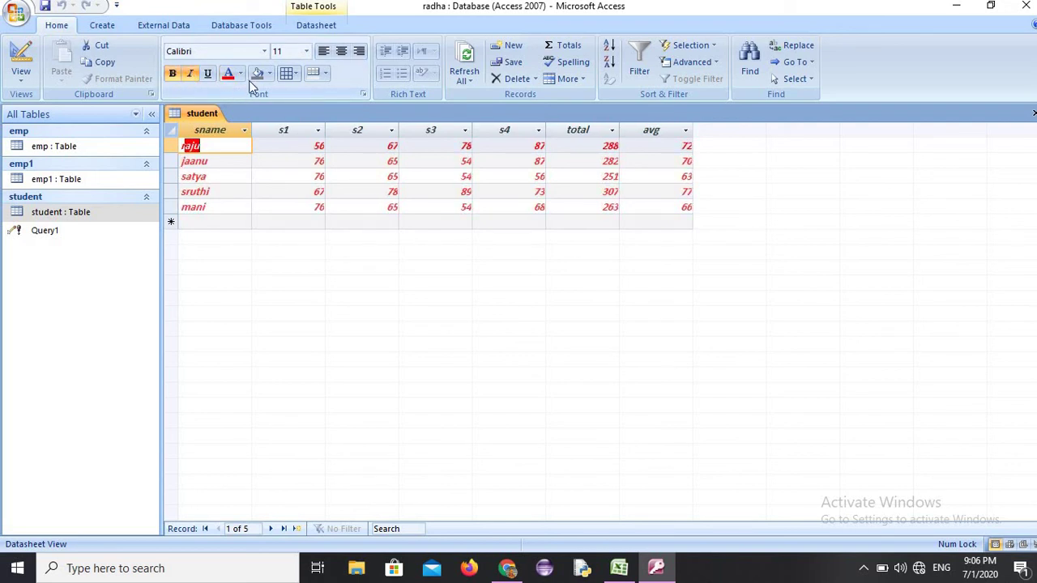
left_click(269, 74)
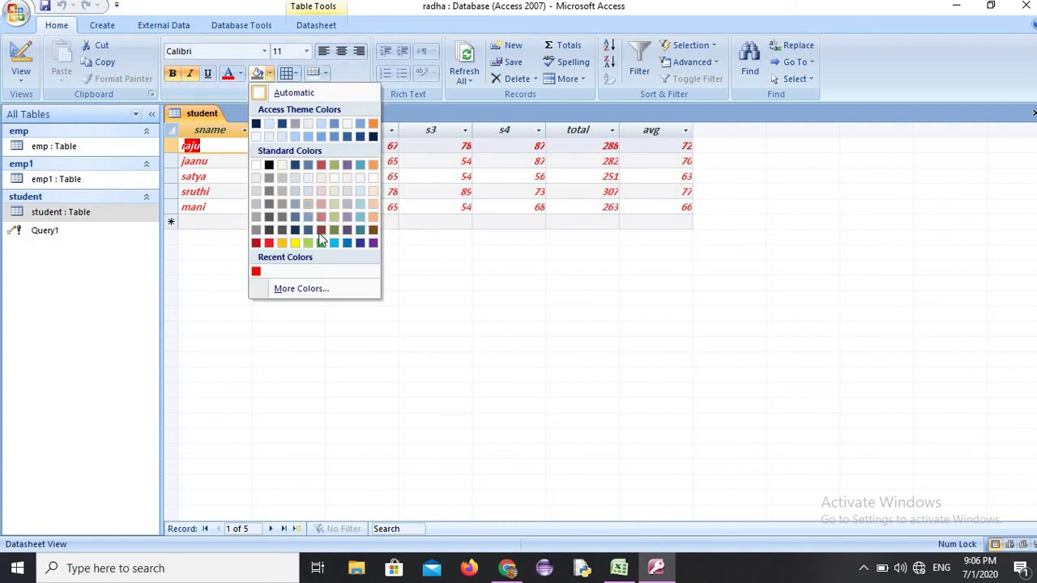
left_click(301, 242)
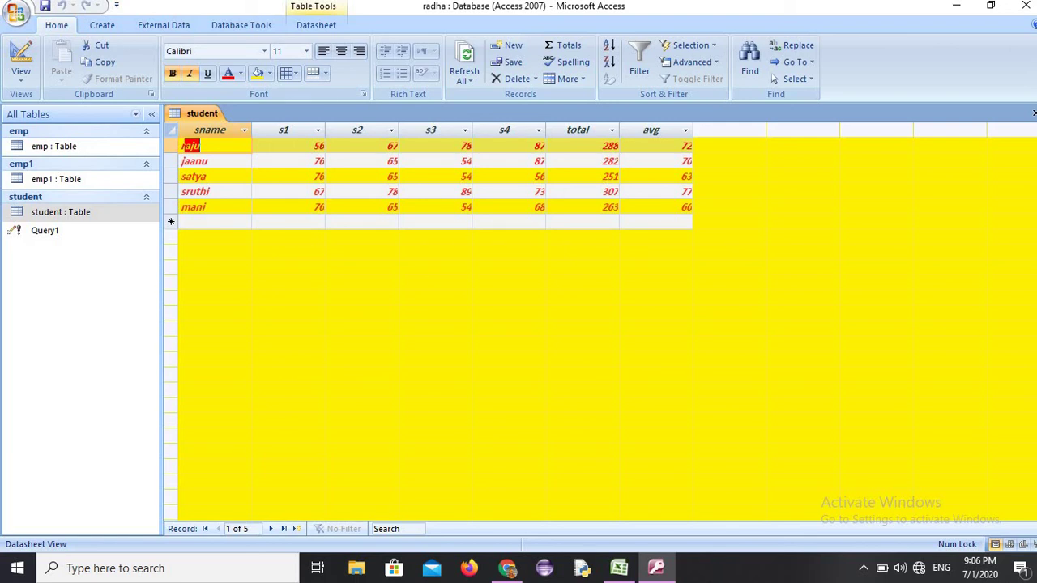
left_click(1034, 113)
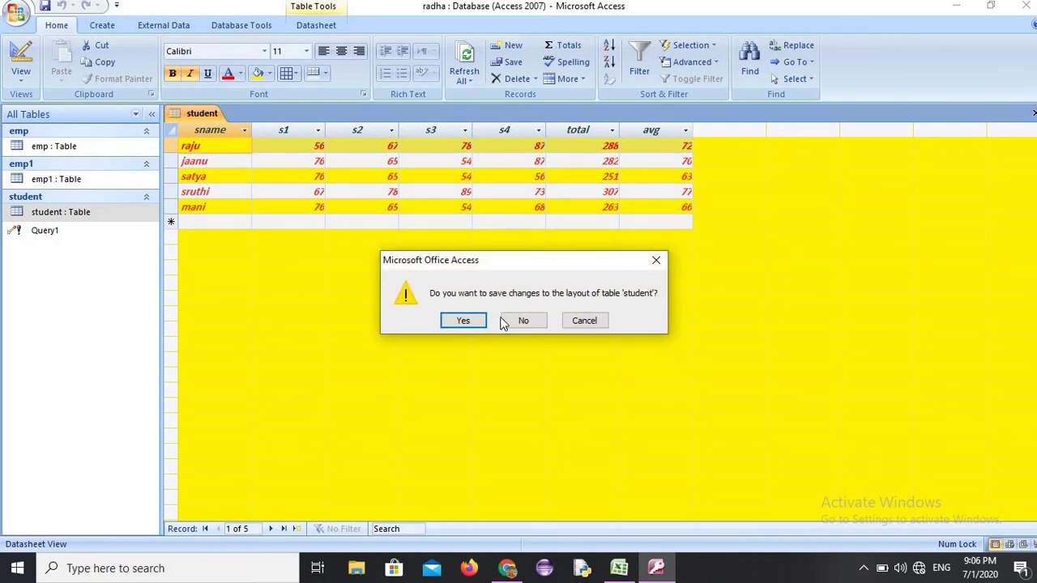
left_click(472, 325)
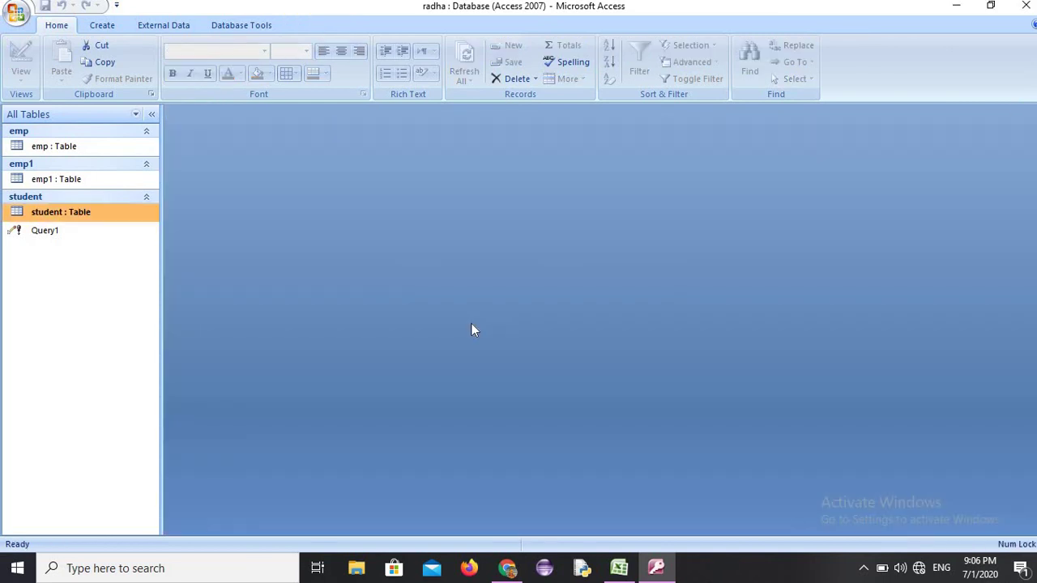